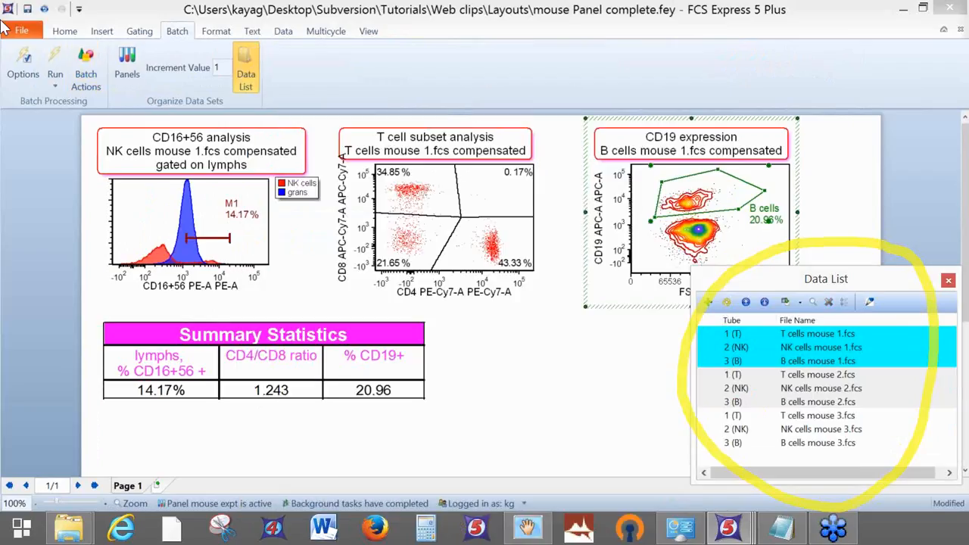
Run the batch process and maximize the exported mouse expt.pptx in PowerPoint, with the first slide at 70% zoom.
click(60, 62)
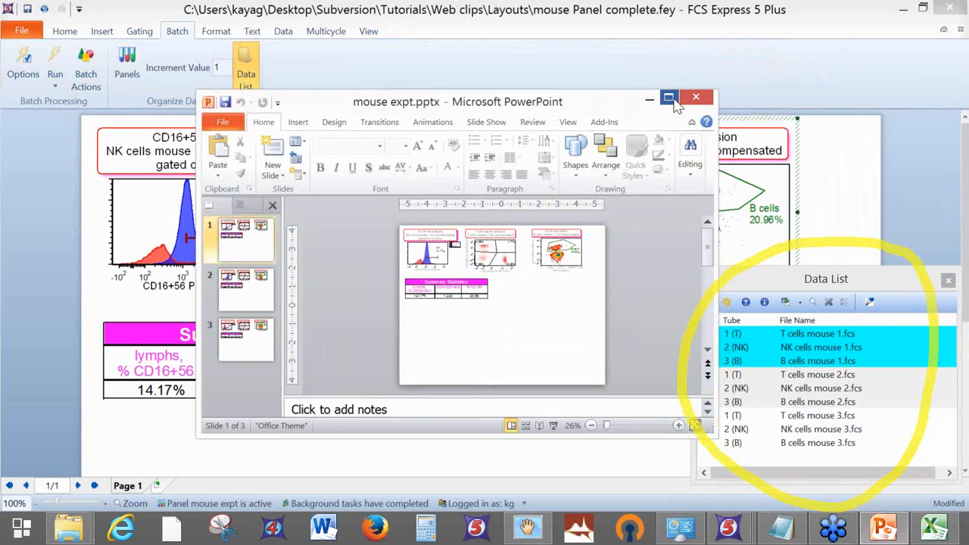
click(670, 99)
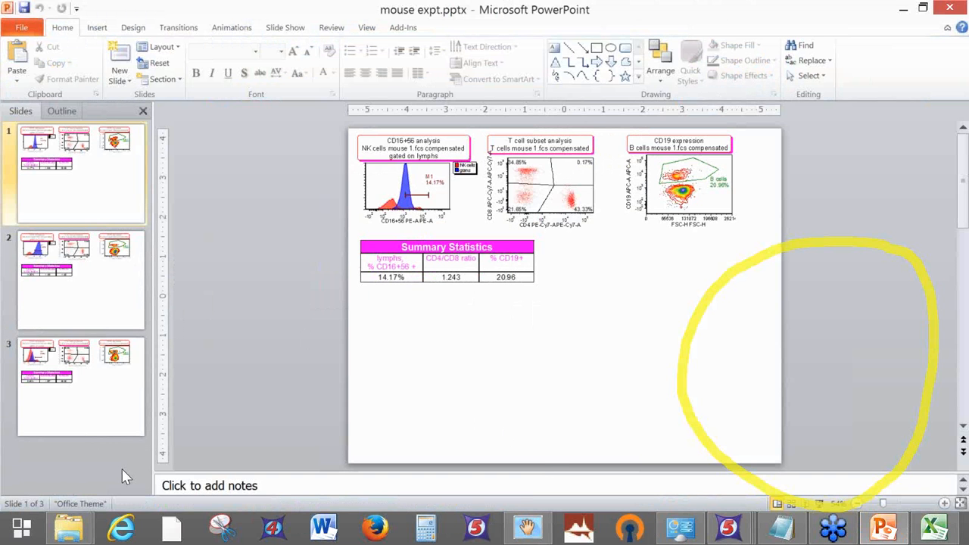
click(944, 503)
click(944, 504)
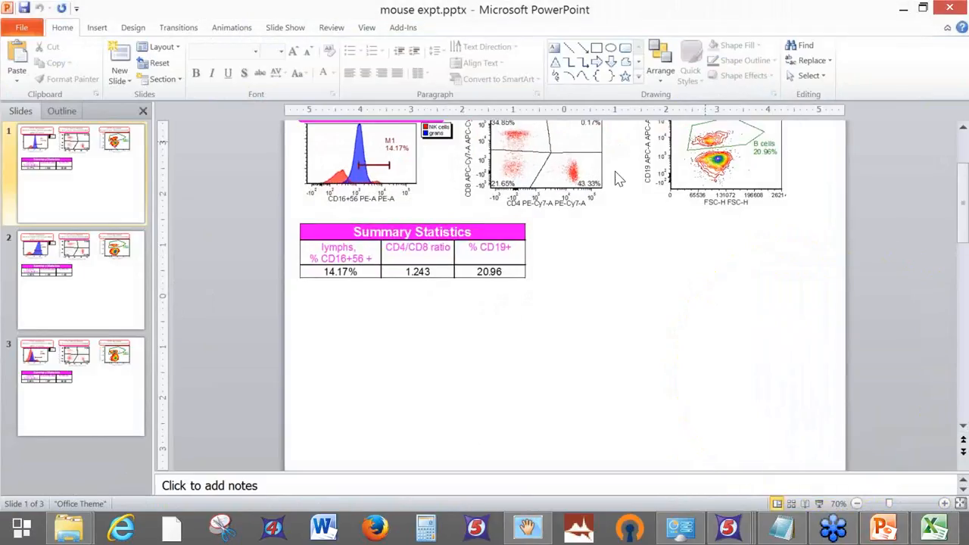
scroll(636, 324, up, 2)
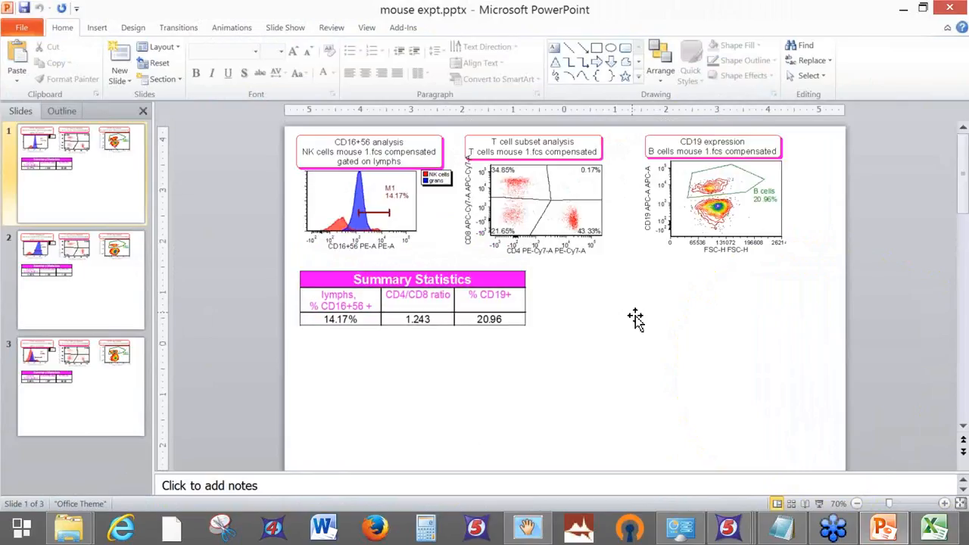
Examine the separate plot objects on slide 1, review slides 2 and 3, and close the presentation.
click(401, 209)
key(Tab)
key(Tab)
key(Tab)
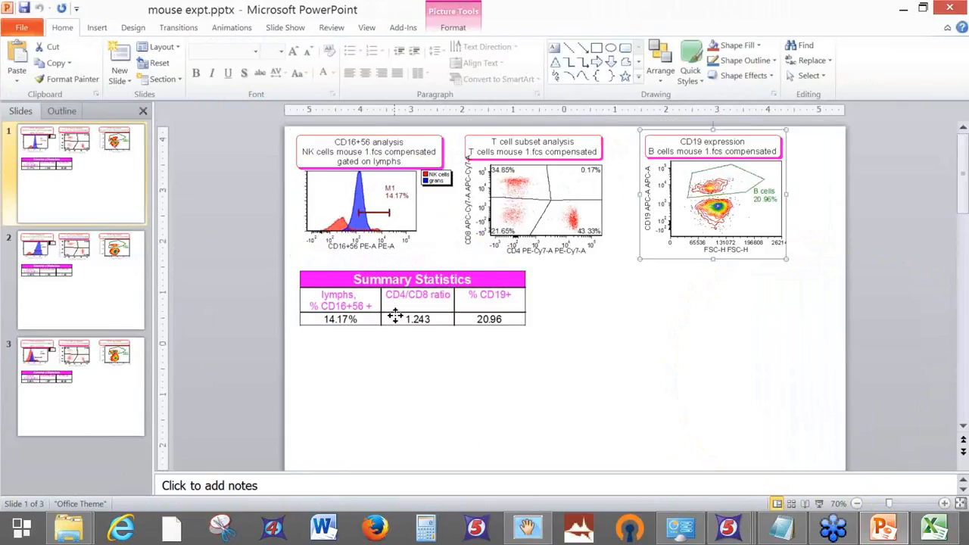
click(113, 288)
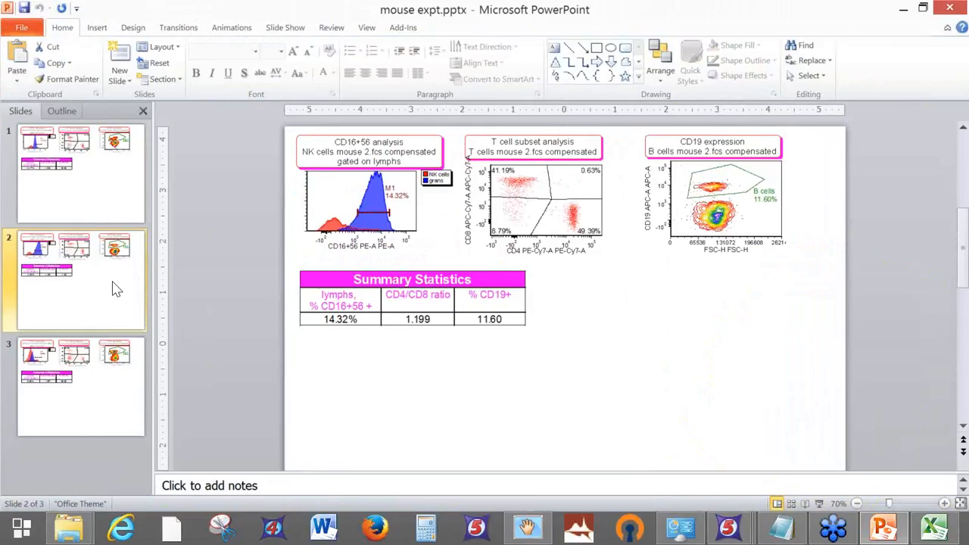
click(86, 388)
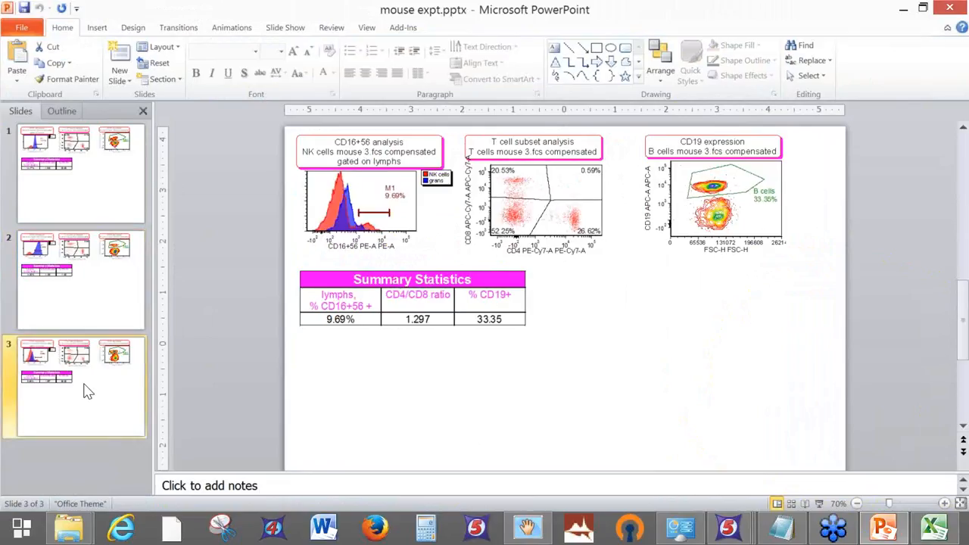
click(952, 9)
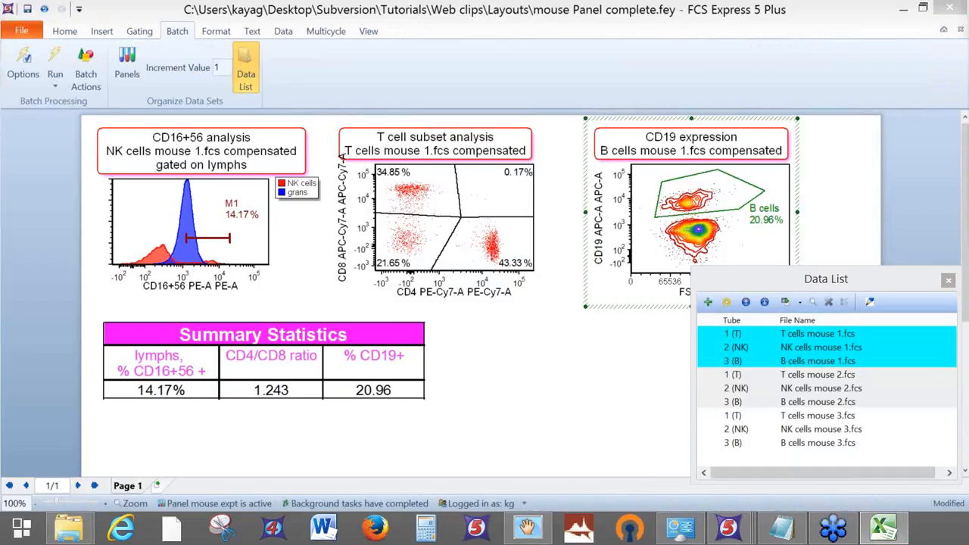
Review result rows 2 to 4 of the exported mouse expt.xlsx in Excel with columns A to D widened, and close the workbook.
drag(968, 92, 422, 174)
click(573, 164)
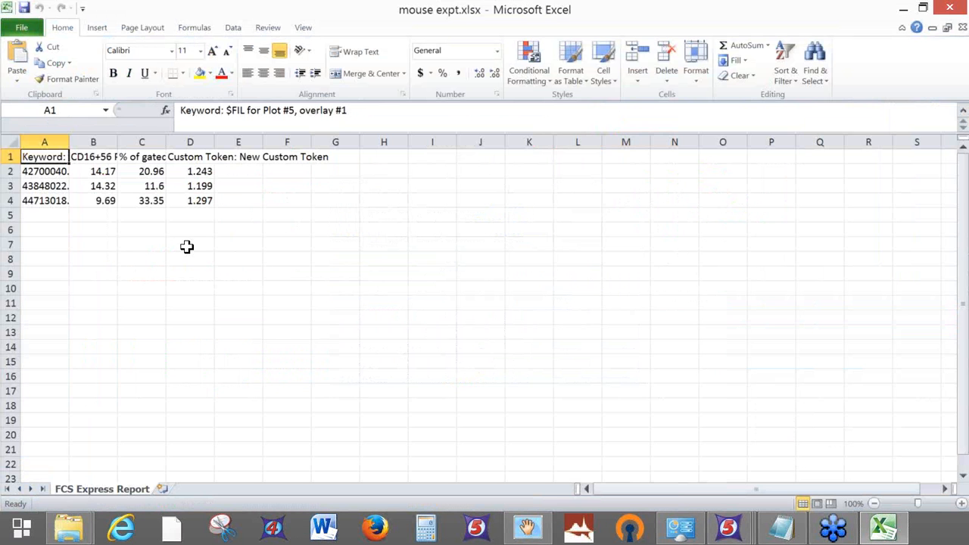
drag(69, 143, 160, 144)
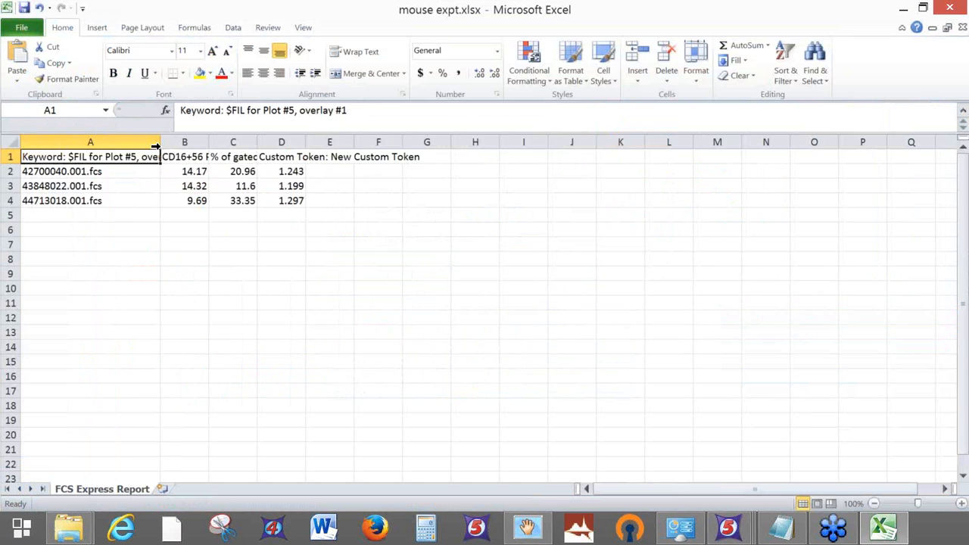
click(9, 171)
click(9, 185)
click(9, 201)
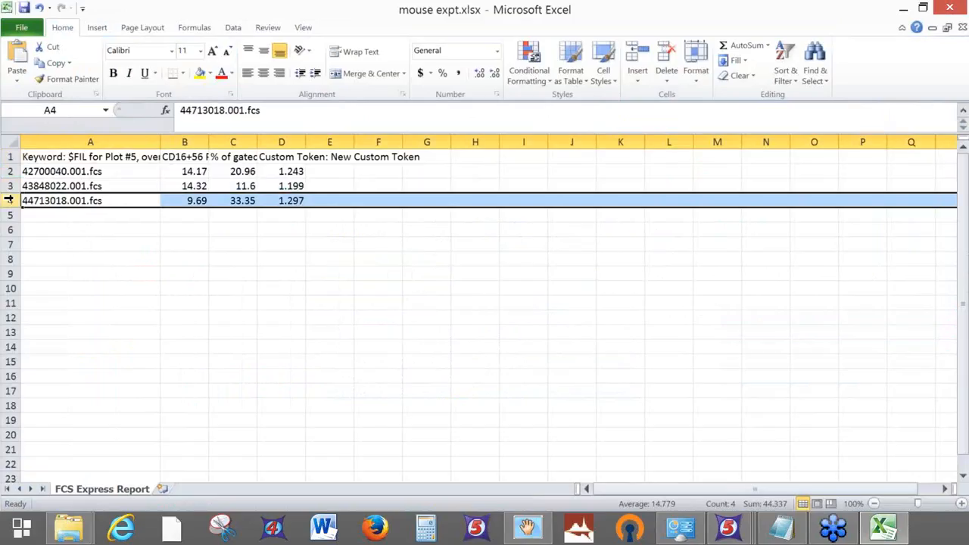
click(9, 172)
drag(207, 138, 616, 142)
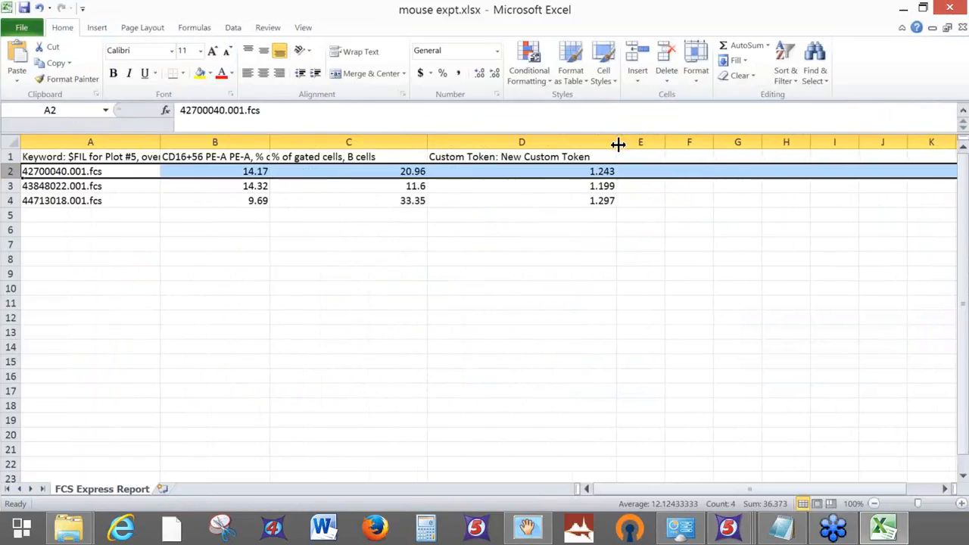
click(953, 8)
click(487, 281)
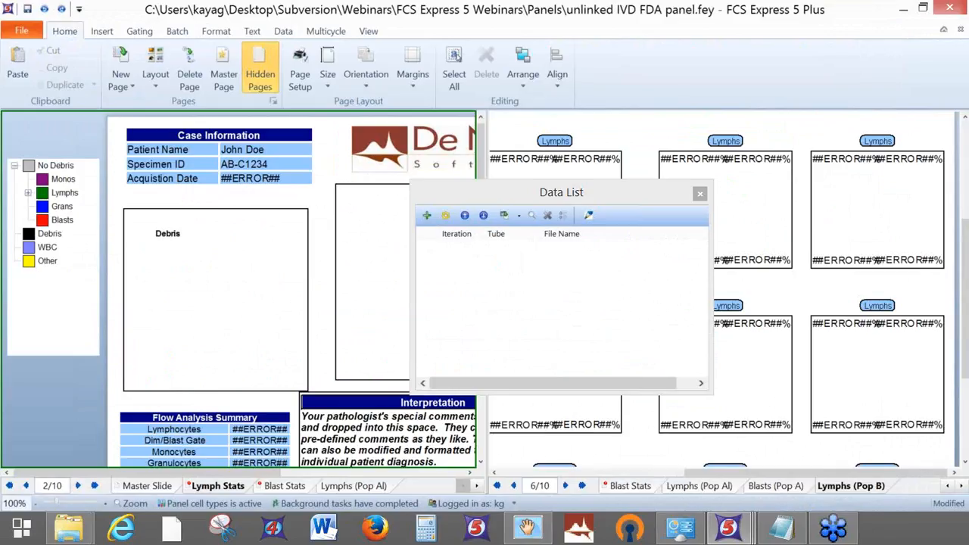
Add all files from Demo Layouts\Flow Cytometry Examples\Clinical\LMD data to the data list of the unlinked IVD FDA panel layout in FCS Express.
click(428, 216)
double_click(371, 159)
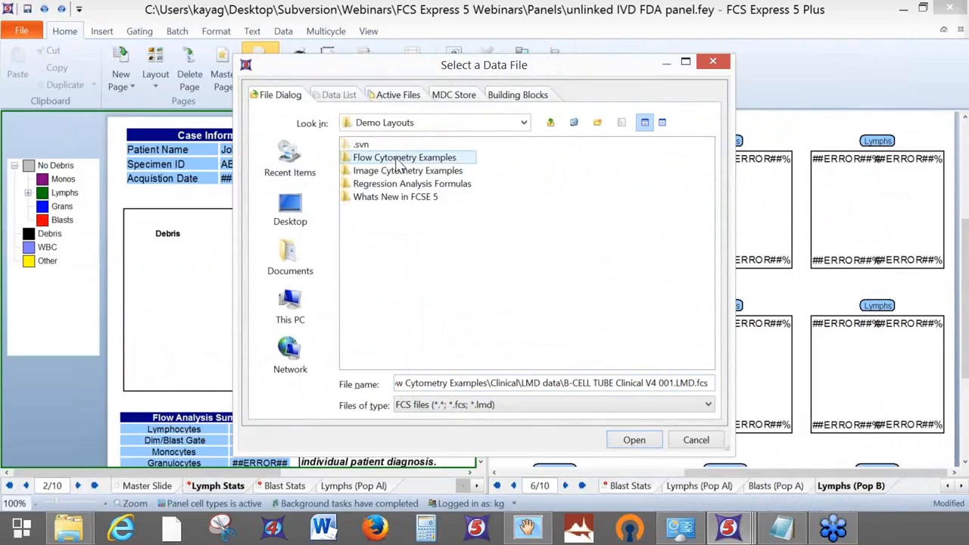
double_click(399, 159)
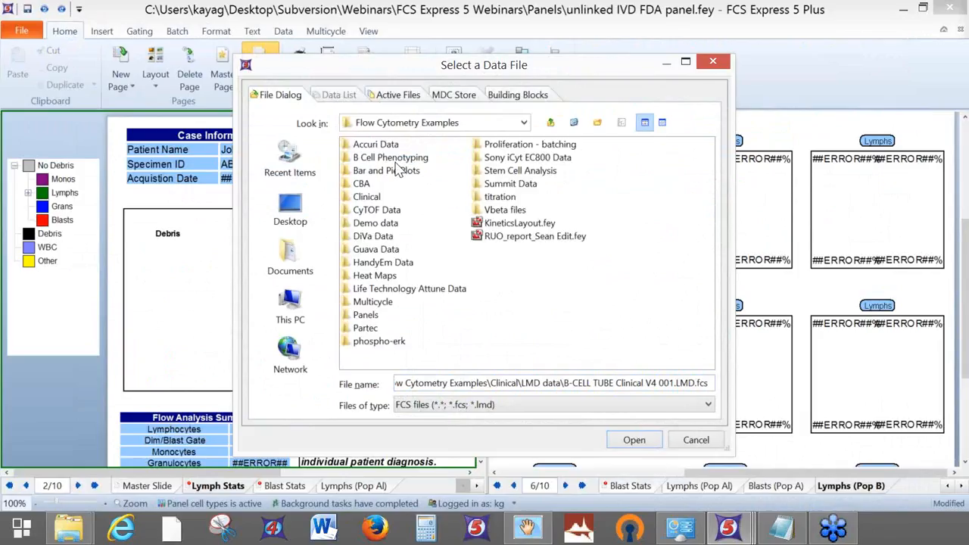
double_click(373, 198)
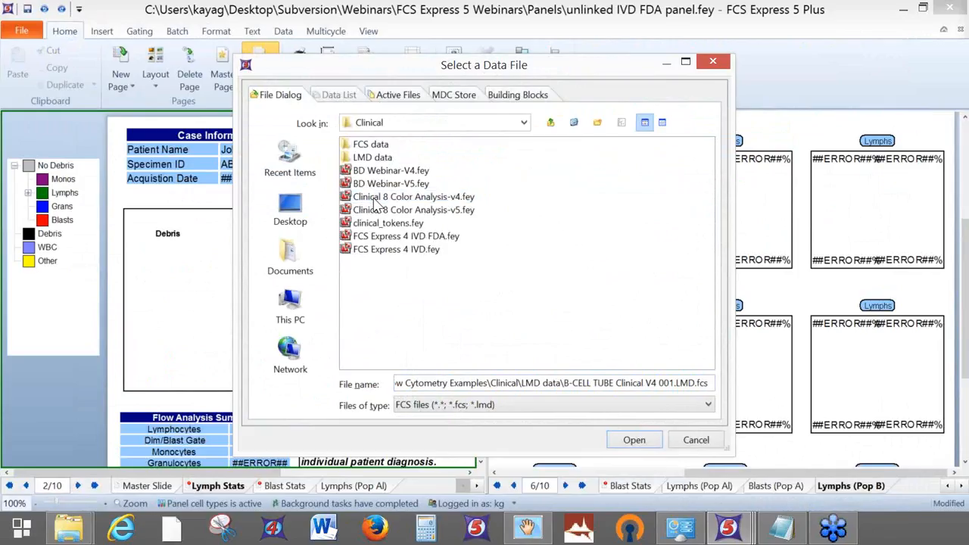
double_click(383, 158)
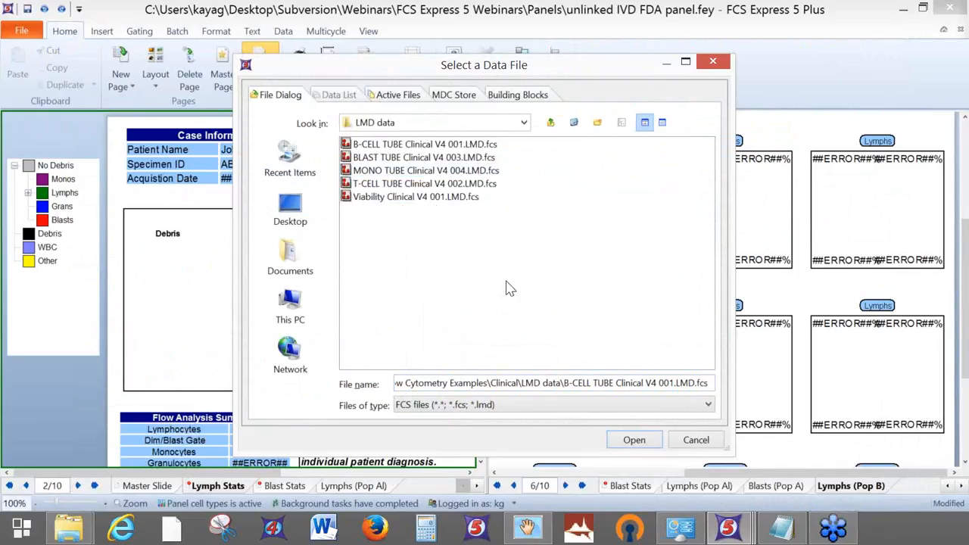
key(ctrl+a)
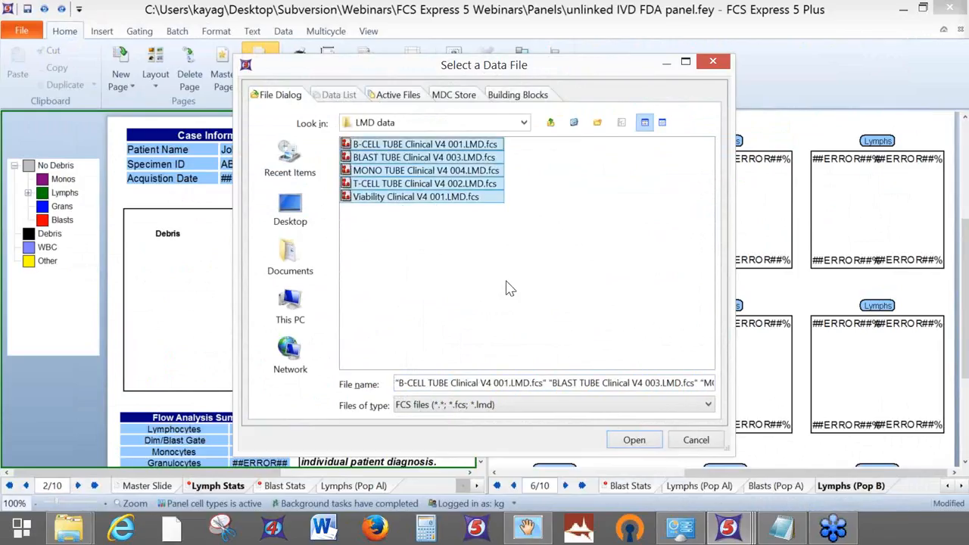
click(642, 444)
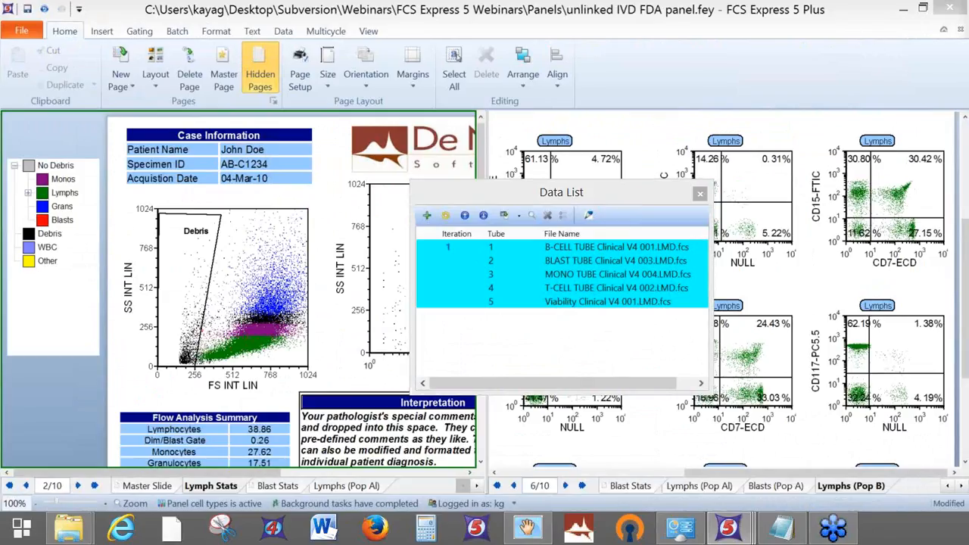
Look through layout pages 7 to 10 in the second view and return to the Blasts (Pop B) page.
drag(36, 487, 68, 488)
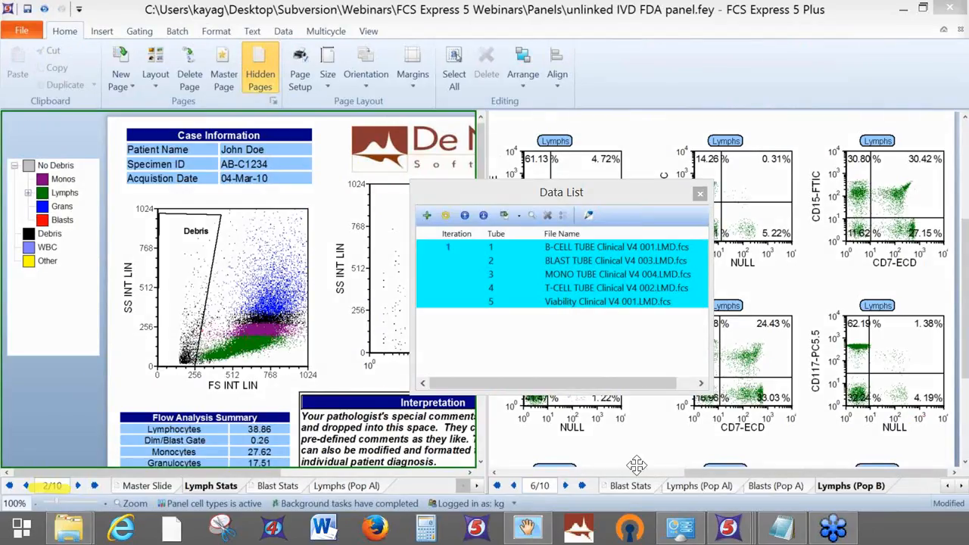
click(565, 486)
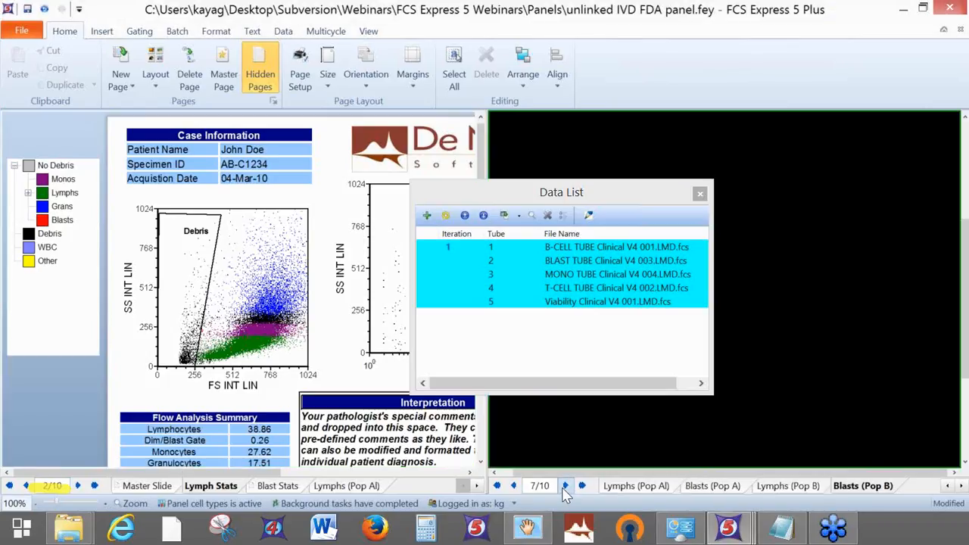
click(565, 487)
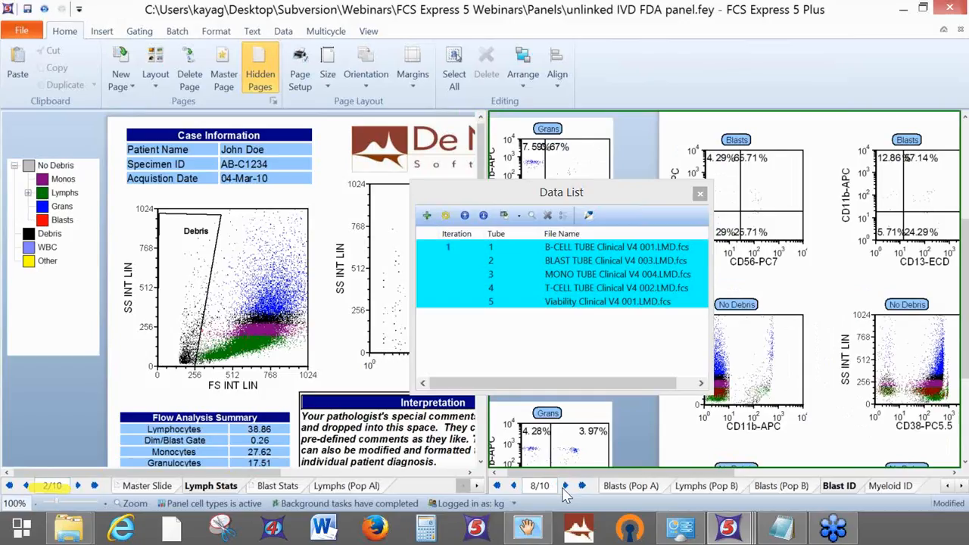
click(565, 487)
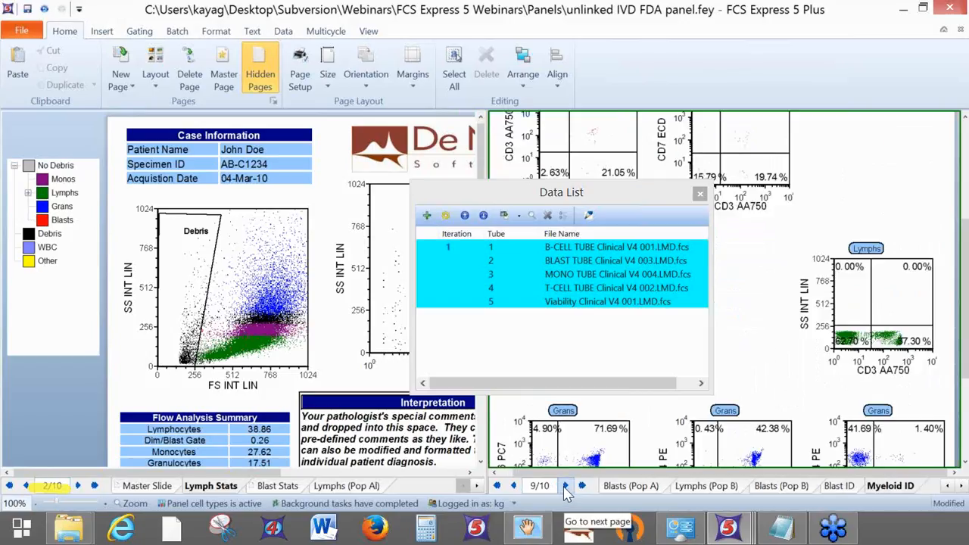
click(566, 487)
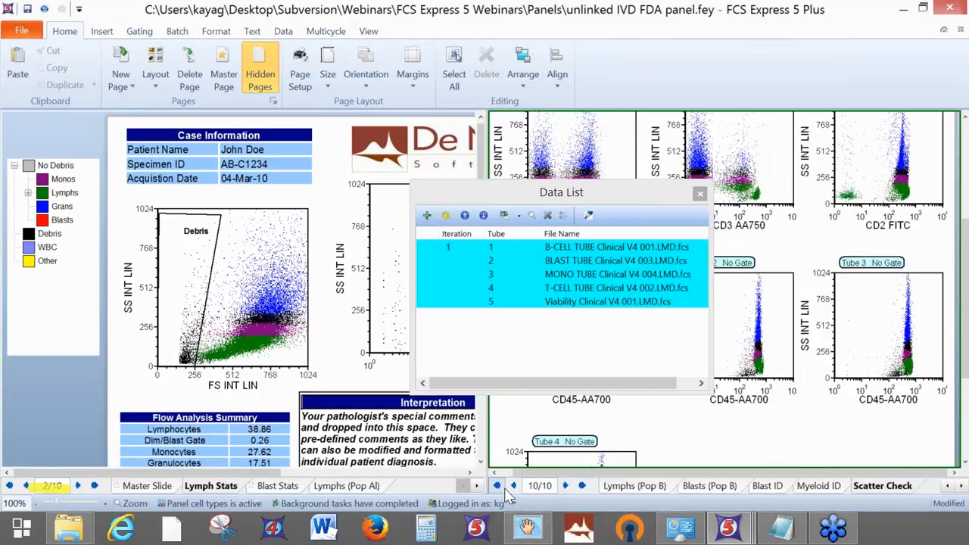
click(713, 487)
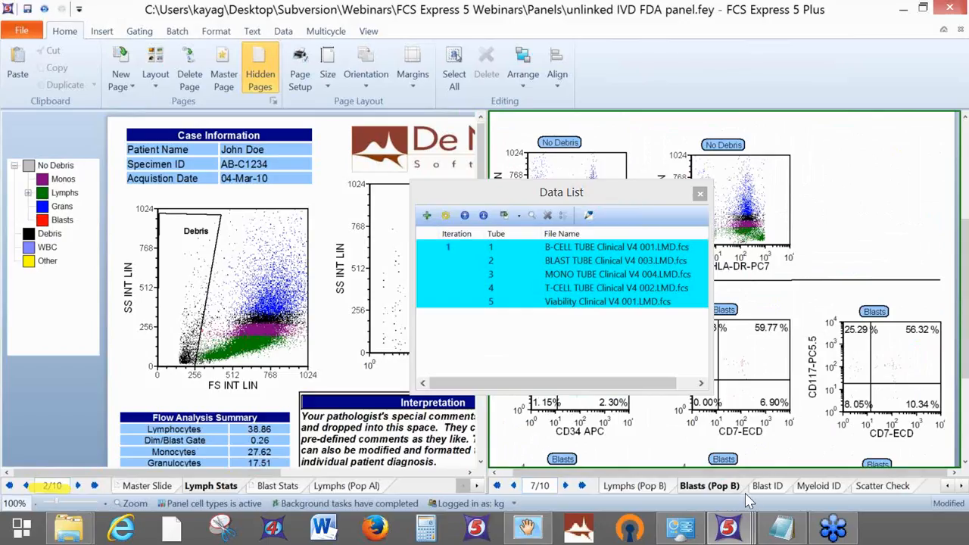
Switch to the open VBeta 4C.fey layout window.
mouse_move(731, 528)
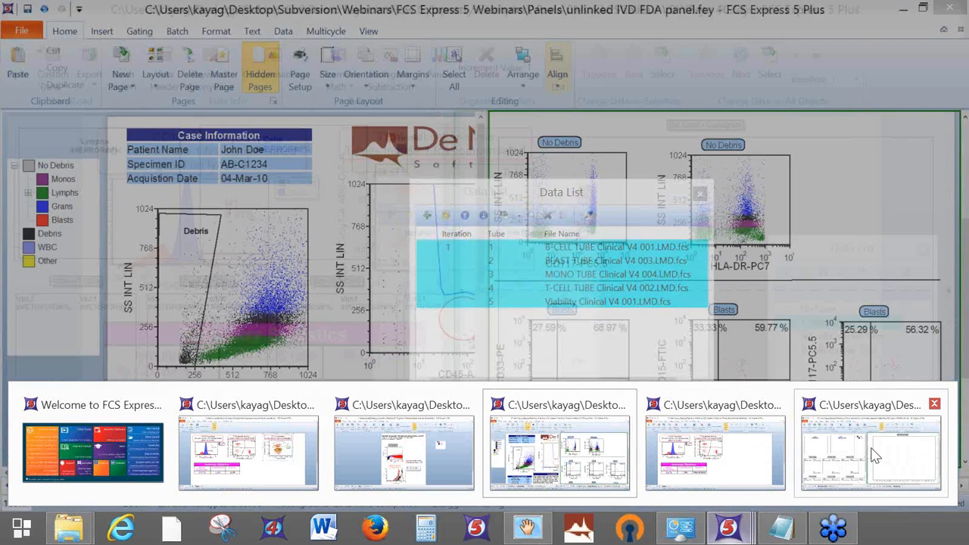
mouse_move(877, 457)
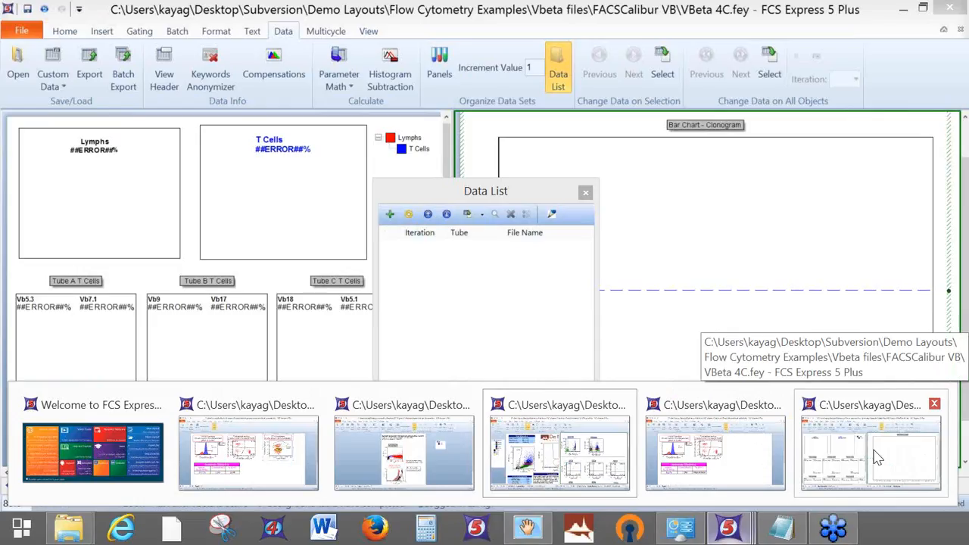
click(877, 457)
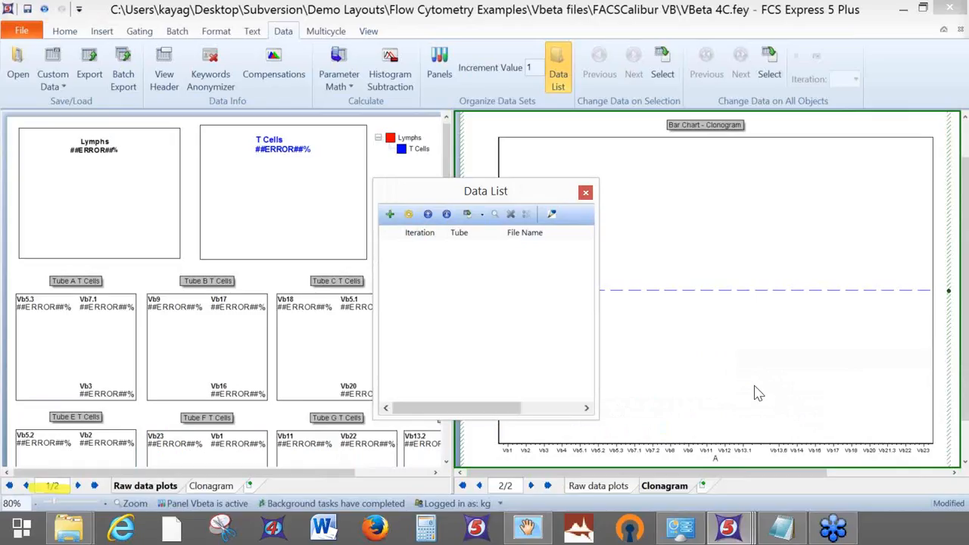
Load all files from Demo Layouts\Flow Cytometry Examples\Vbeta files\FACSCalibur VB into the data list, and close the list.
click(389, 215)
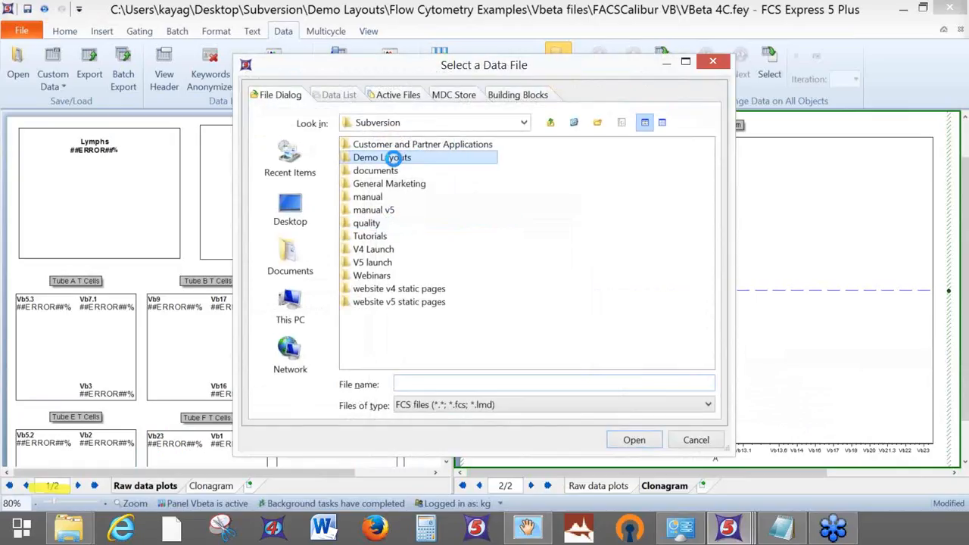
double_click(394, 159)
double_click(396, 159)
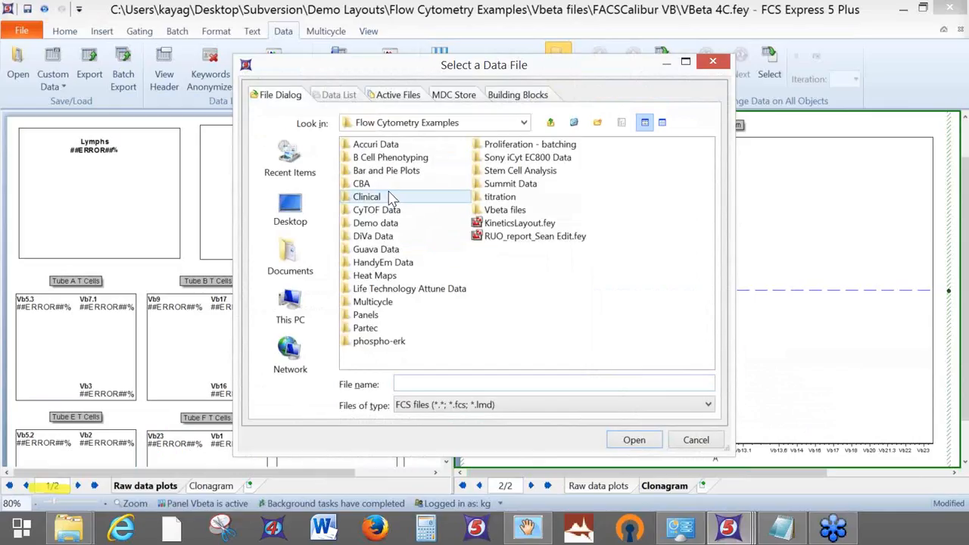
double_click(499, 211)
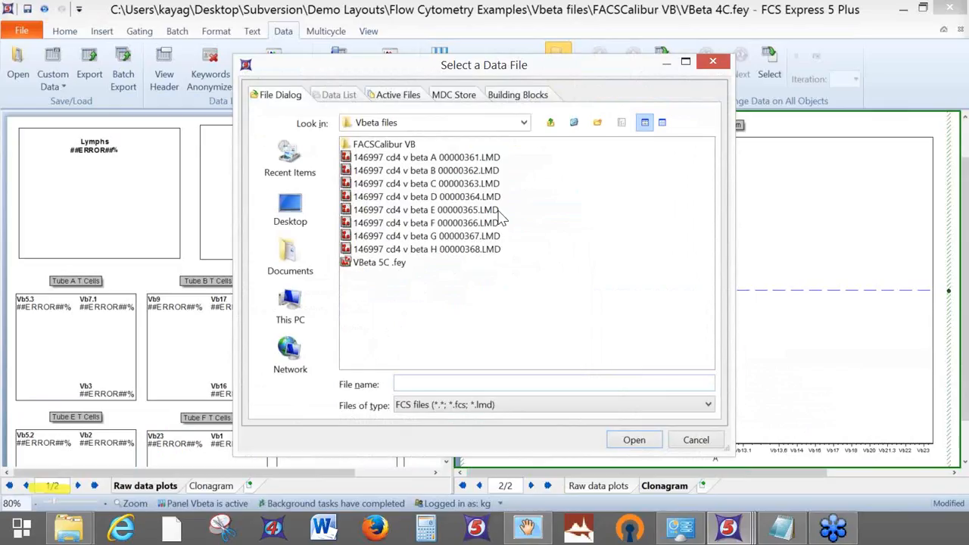
double_click(409, 147)
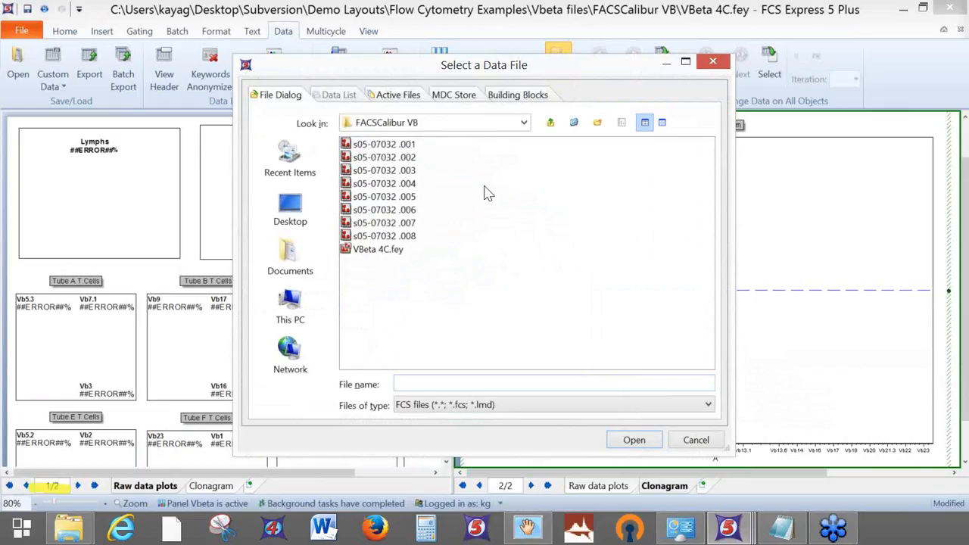
key(ctrl+a)
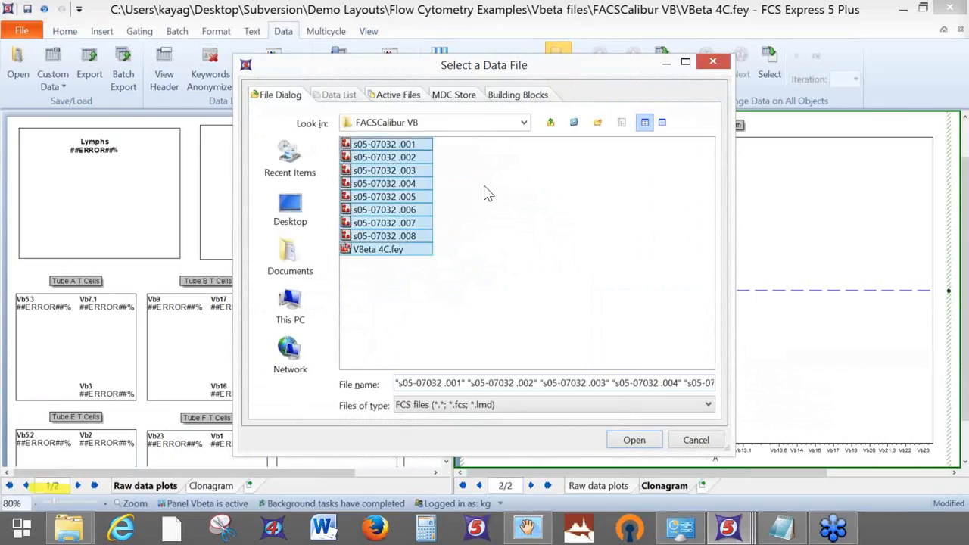
click(633, 440)
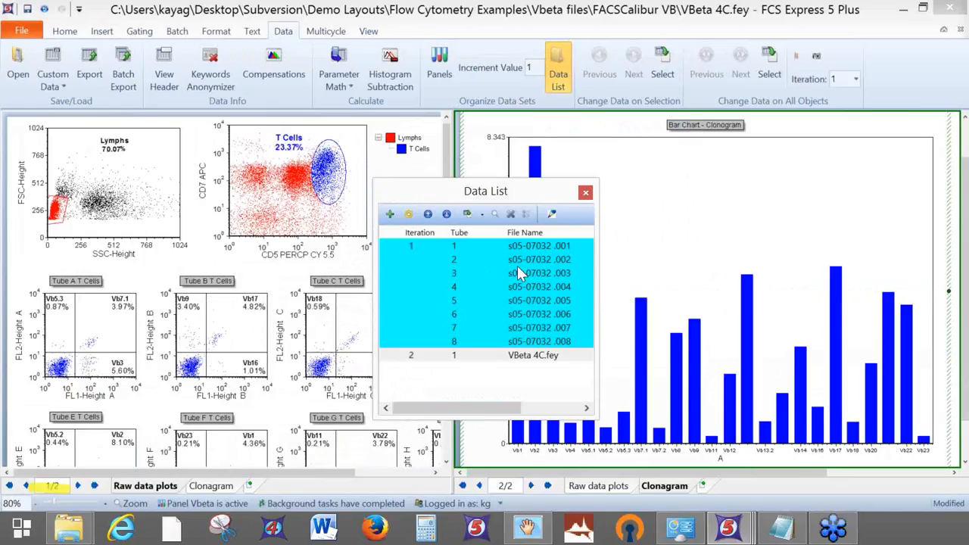
click(586, 195)
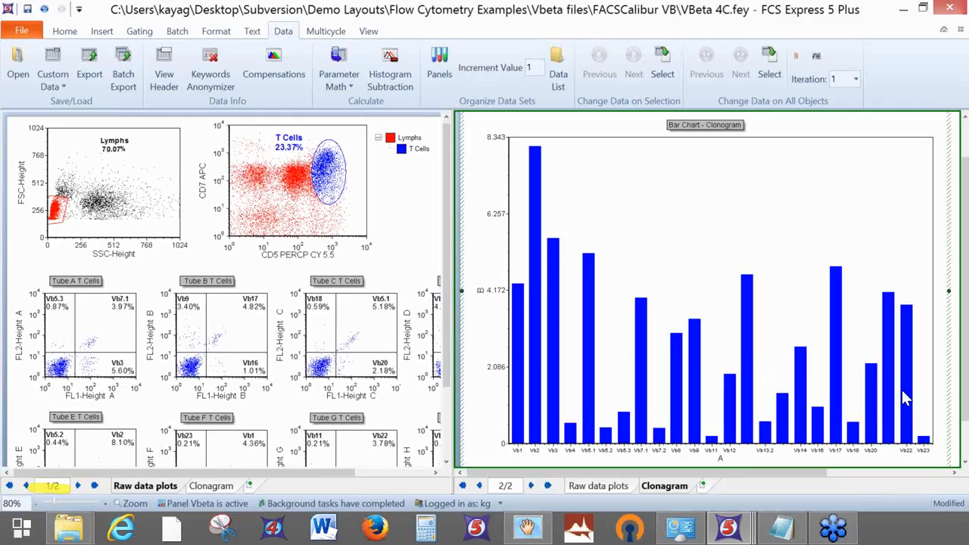
Move the T Cells ellipse gate onto the neighbouring Lymphs cluster, keep immediate updating enabled, and return the gate to its original cluster.
click(330, 179)
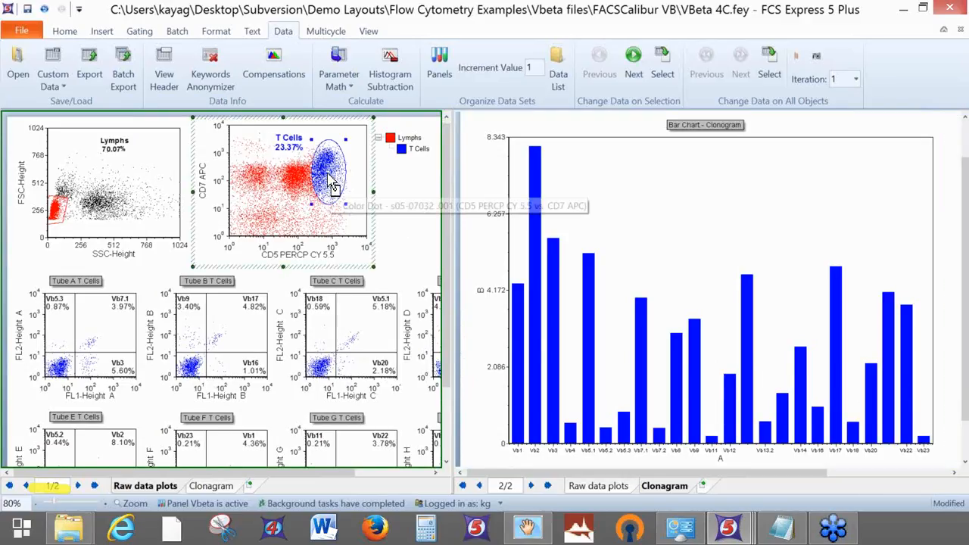
drag(330, 178, 292, 185)
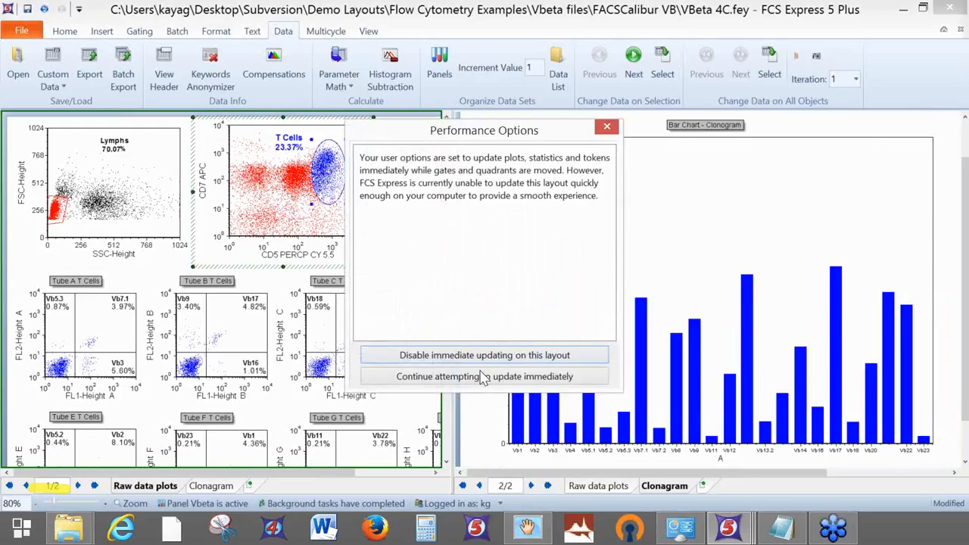
click(484, 377)
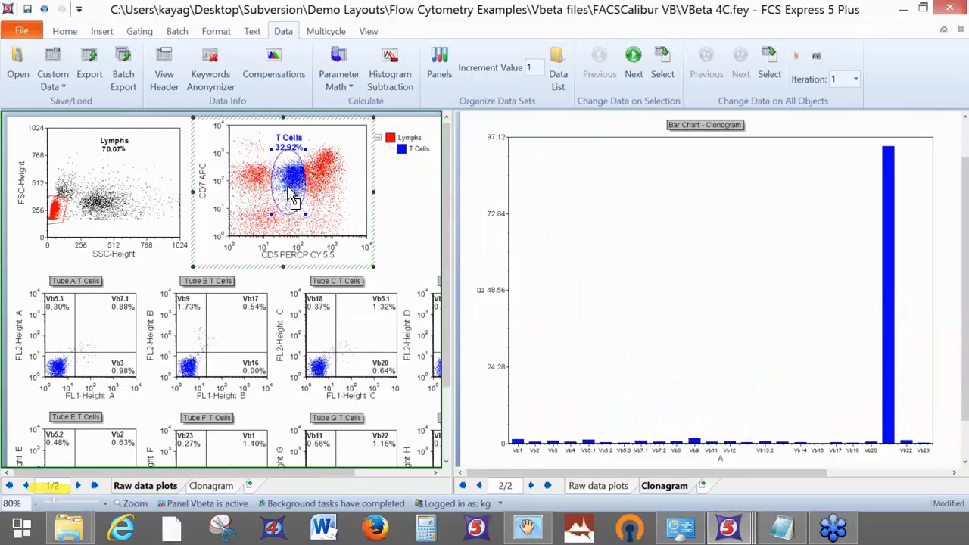
drag(316, 191, 334, 189)
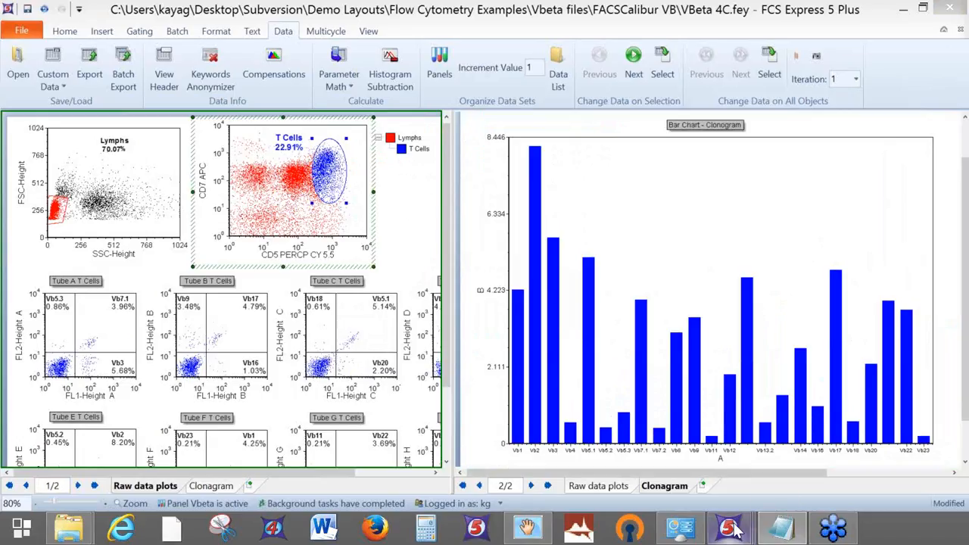
View the open mouse Panel complete.fey layout, and switch to the welcome page of isotype ctrl panel.fey.
mouse_move(753, 517)
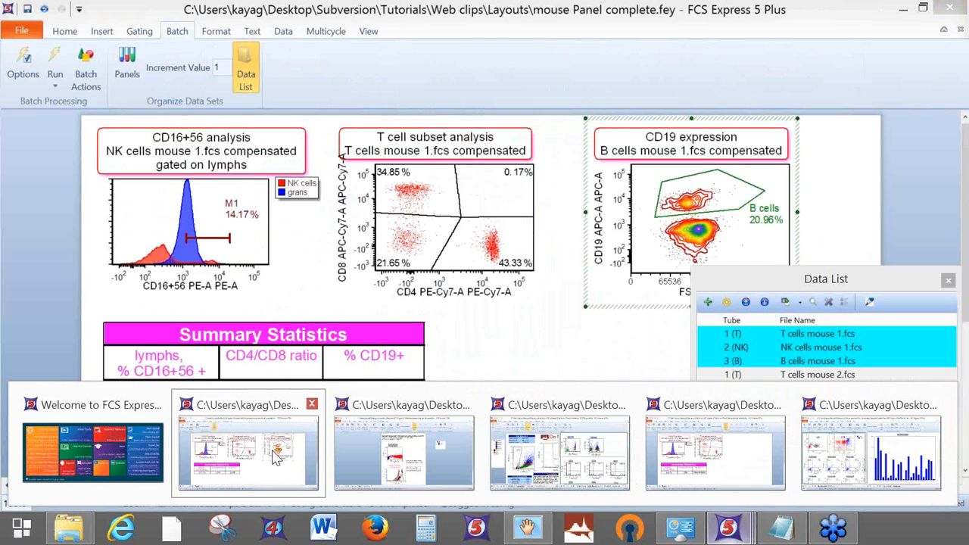
click(302, 446)
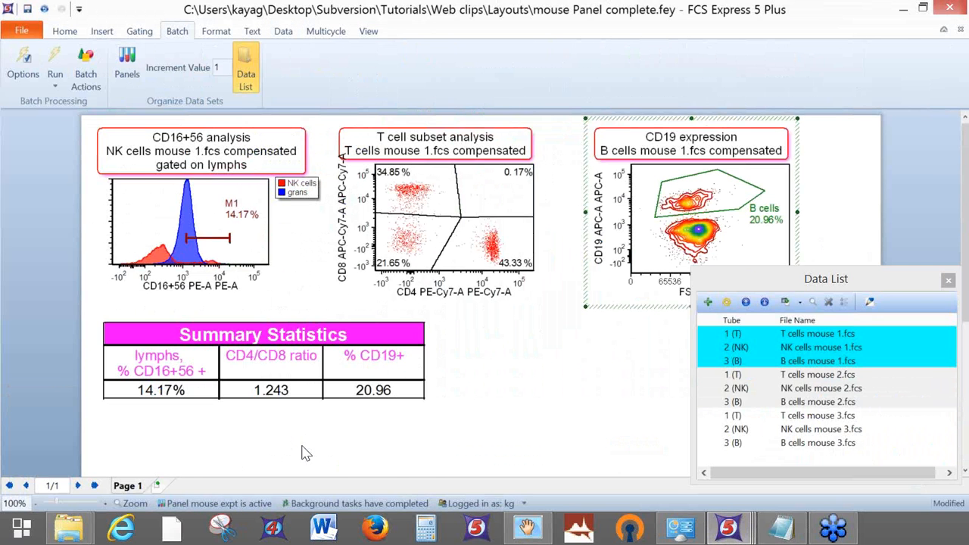
mouse_move(750, 522)
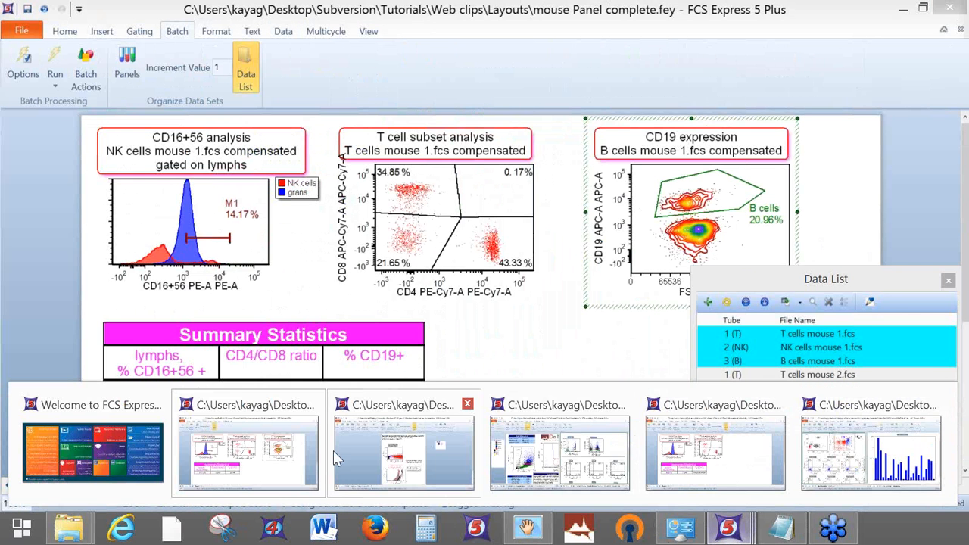
click(421, 465)
click(130, 486)
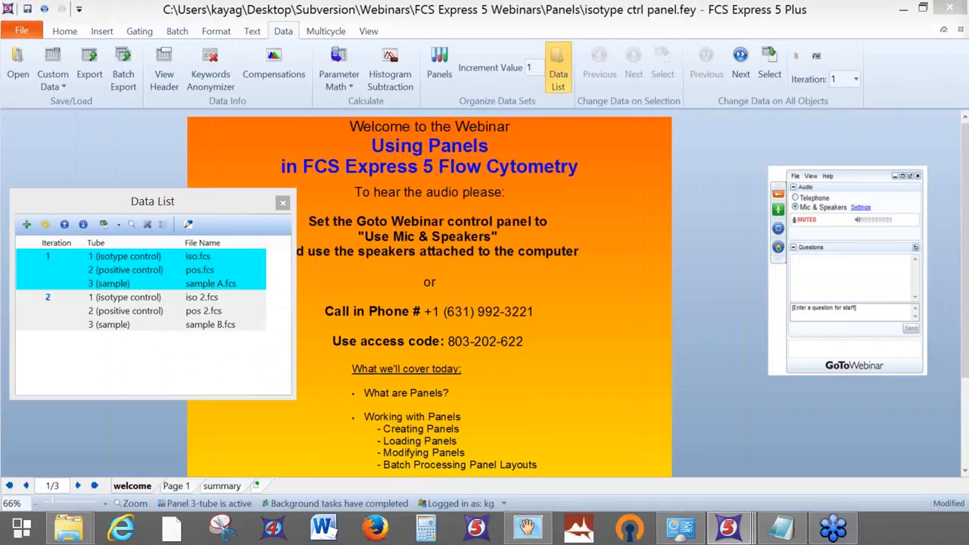
Switch to the Mouse Panel unbuilt.fey layout, point out its CD16+56 and T cell subset plots, and shift the floating data list slightly.
mouse_move(726, 533)
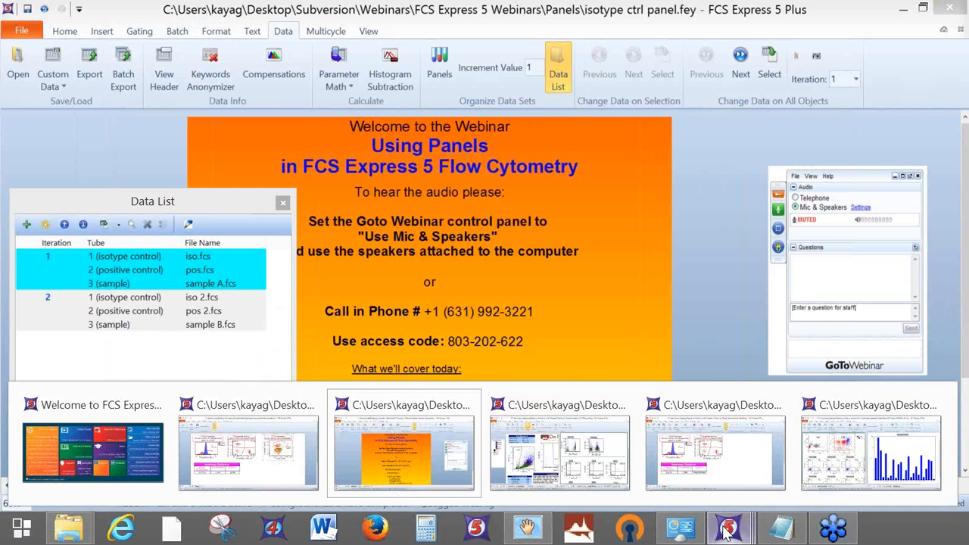
click(738, 487)
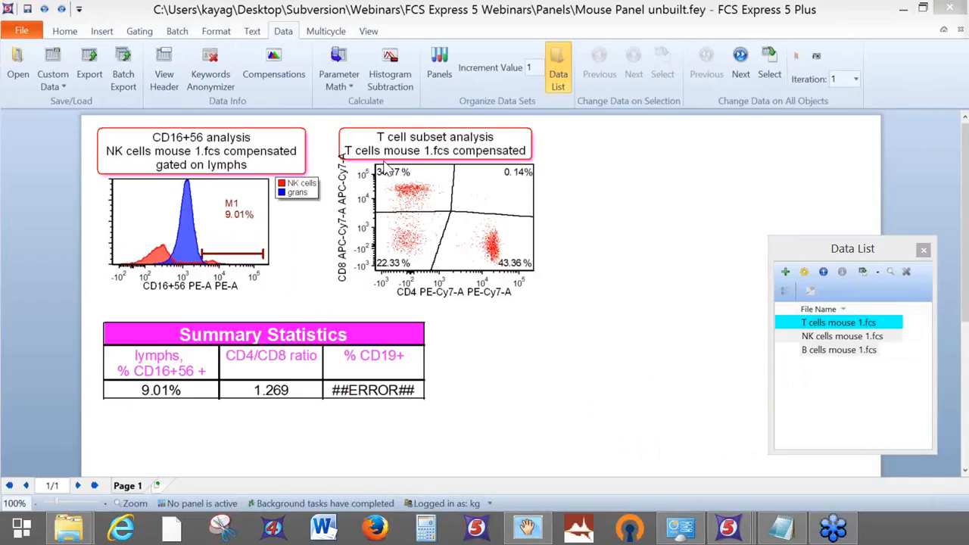
click(221, 171)
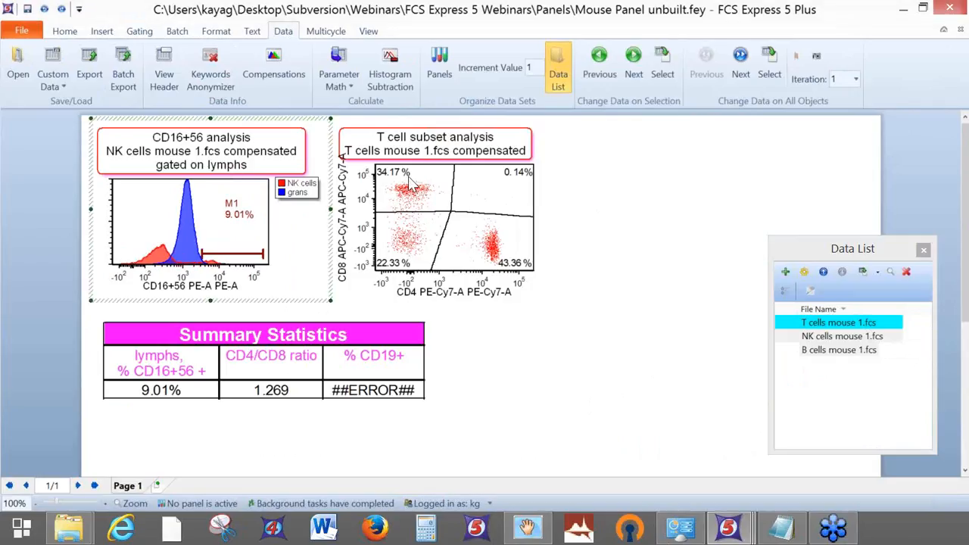
click(448, 180)
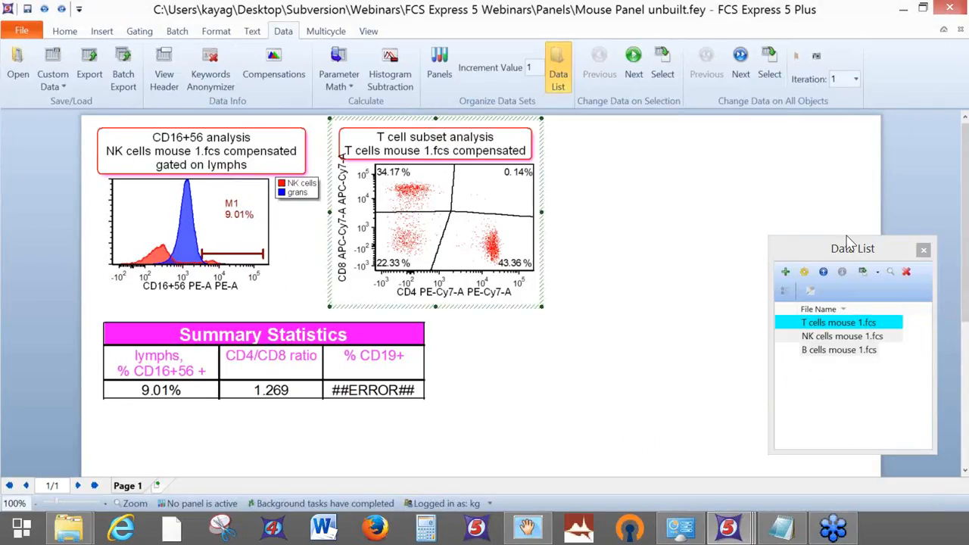
drag(851, 258, 869, 270)
Insert a Density plot of B cells mouse 1.fcs beside the T cell subset plot and shrink it to that plot's height.
click(857, 361)
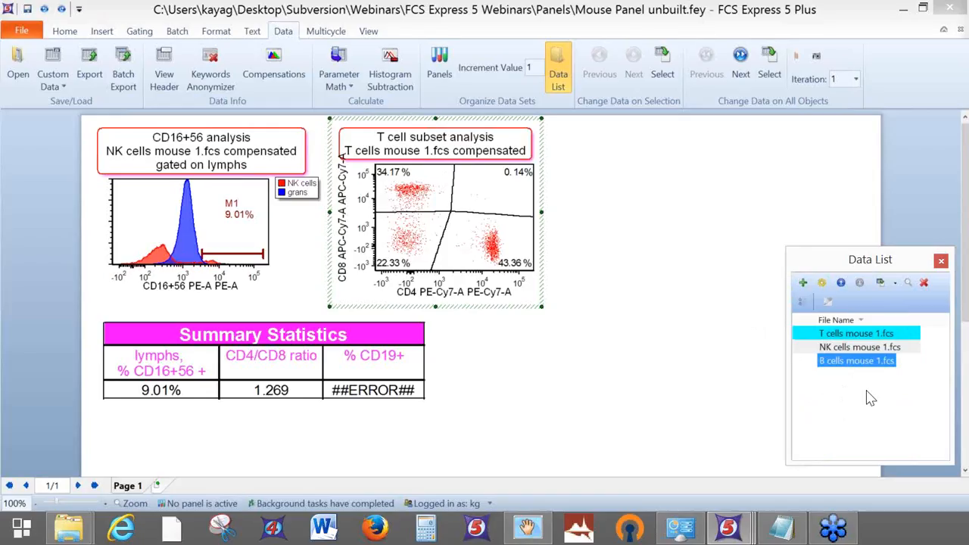
drag(857, 368, 582, 127)
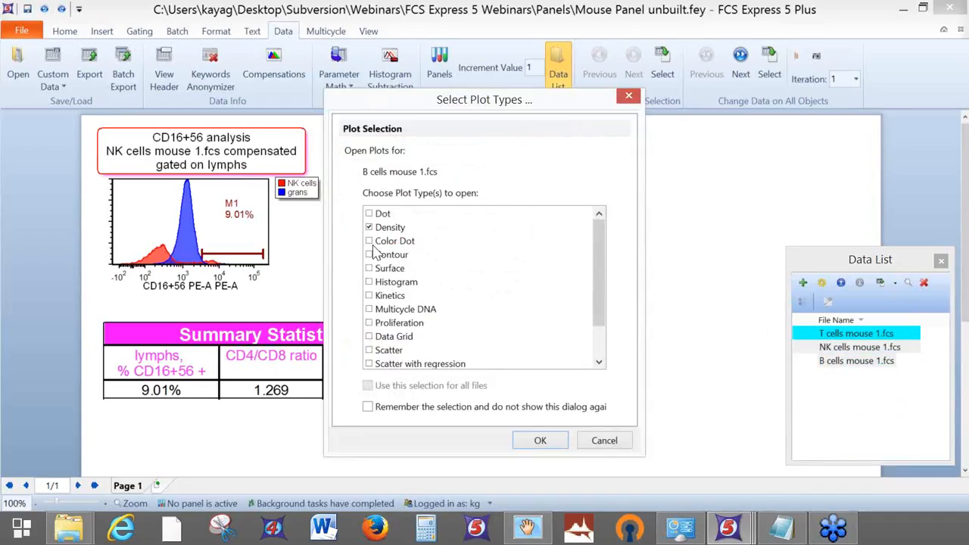
click(539, 440)
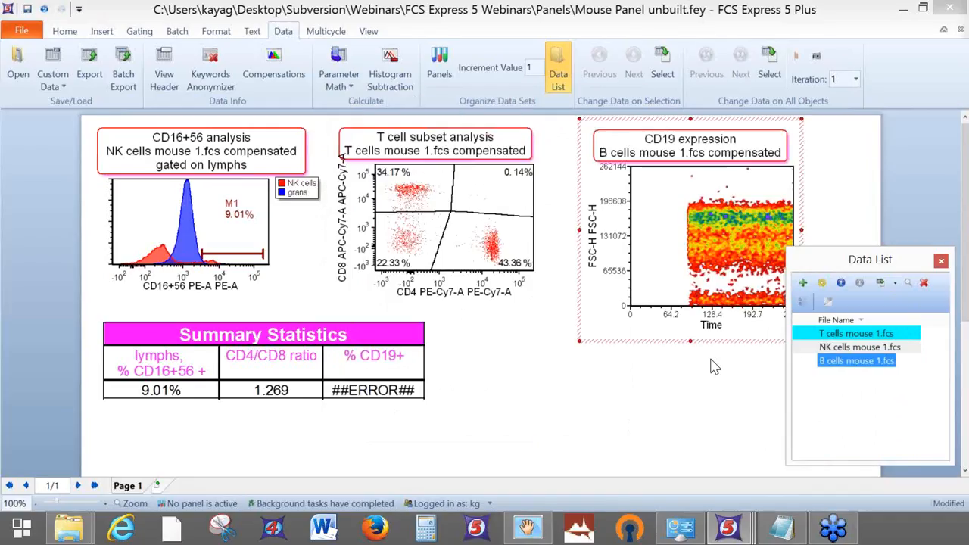
drag(578, 341, 581, 306)
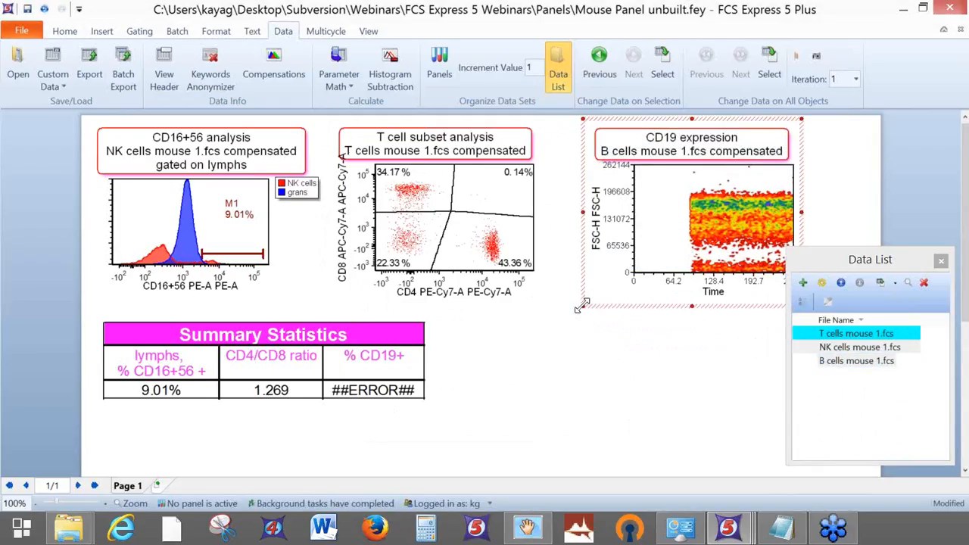
Set the CD19 expression plot's X parameter to CD19 APC-A and its Y parameter to SSC-A.
click(710, 294)
click(723, 290)
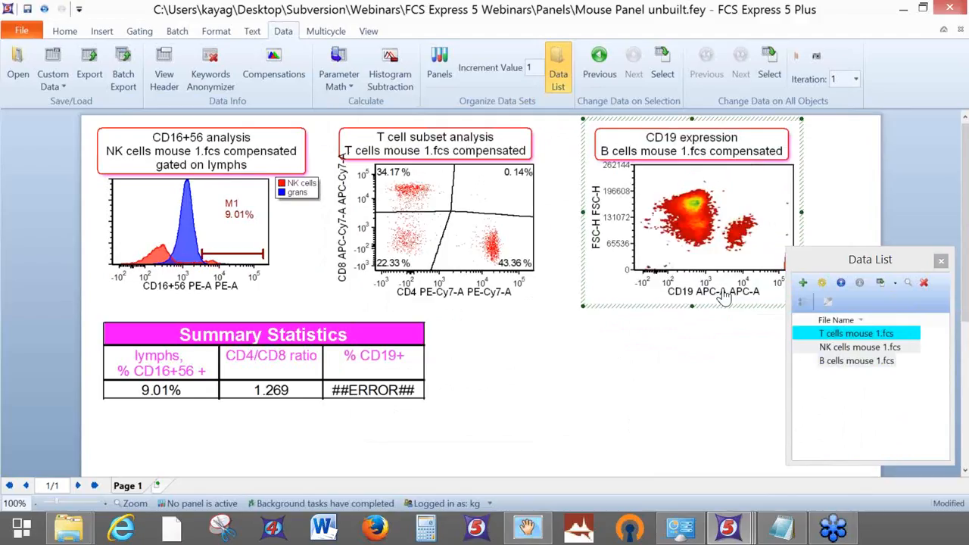
click(598, 239)
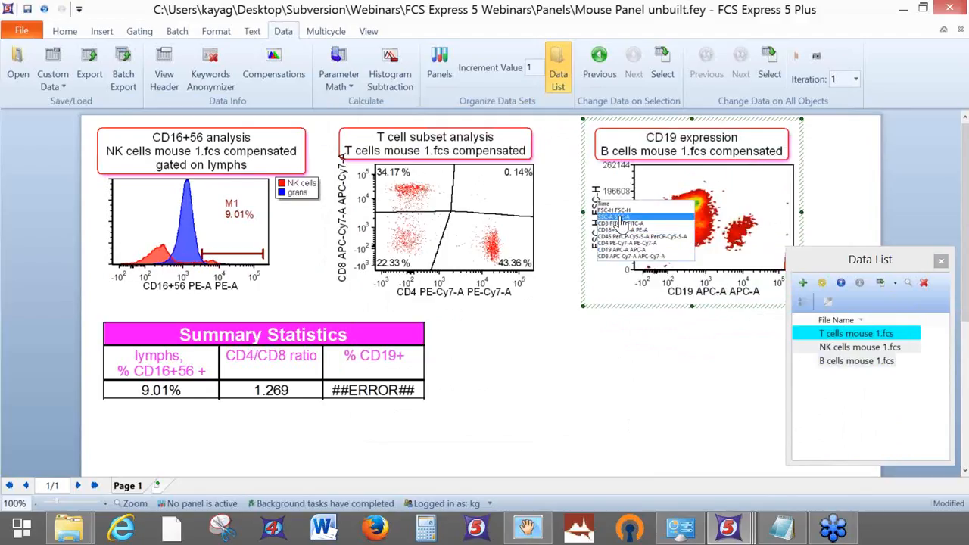
click(621, 219)
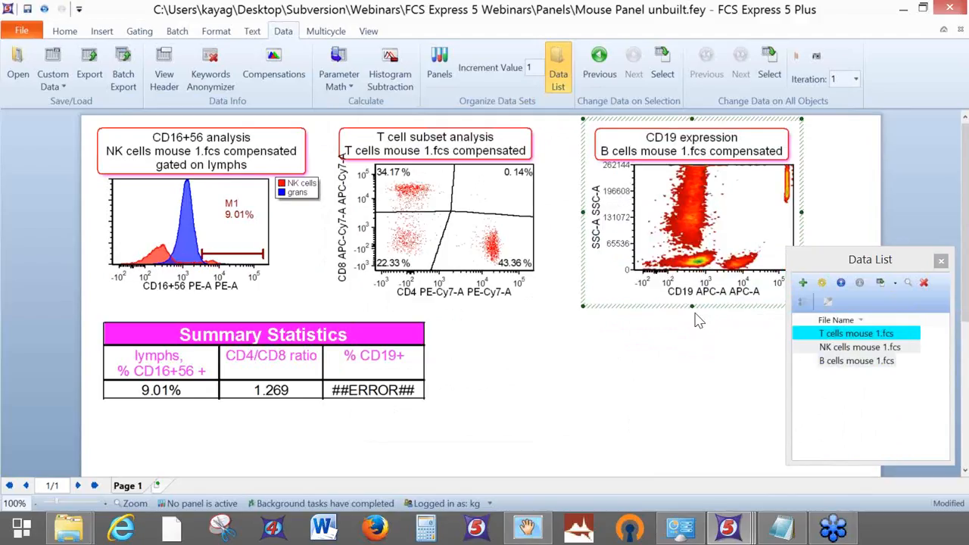
Make the CD19 expression plot taller and set its Y parameter to CD19 APC-A and its X parameter to FSC-H.
drag(692, 306, 692, 329)
click(598, 240)
click(614, 253)
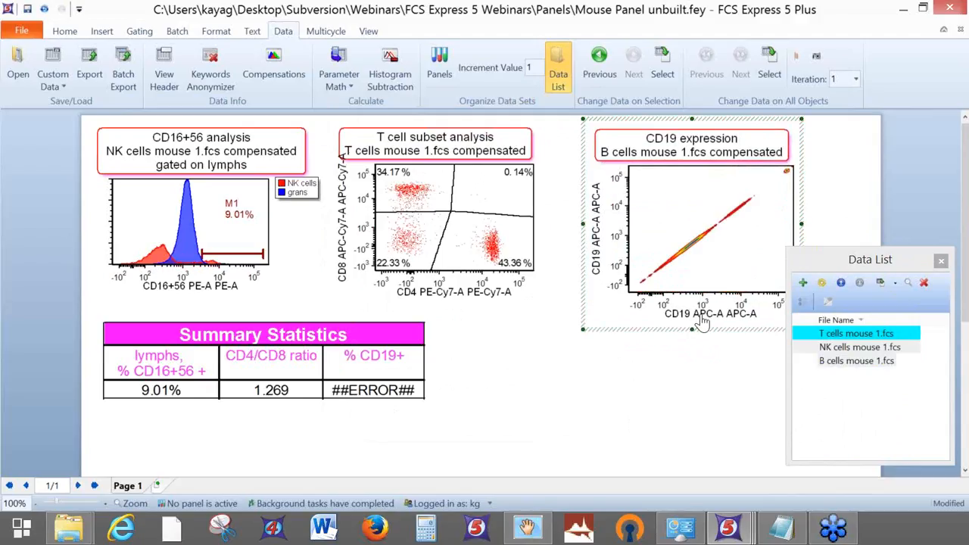
click(699, 317)
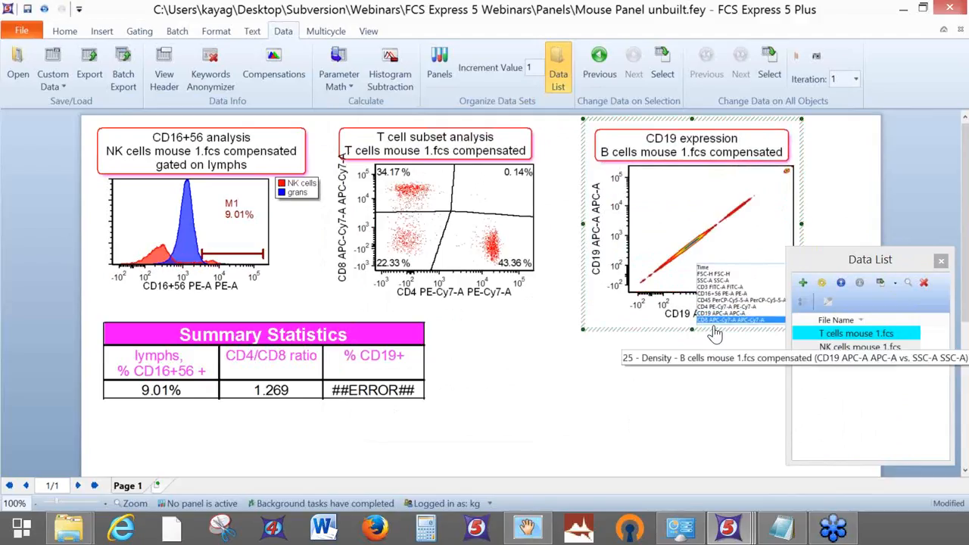
click(721, 281)
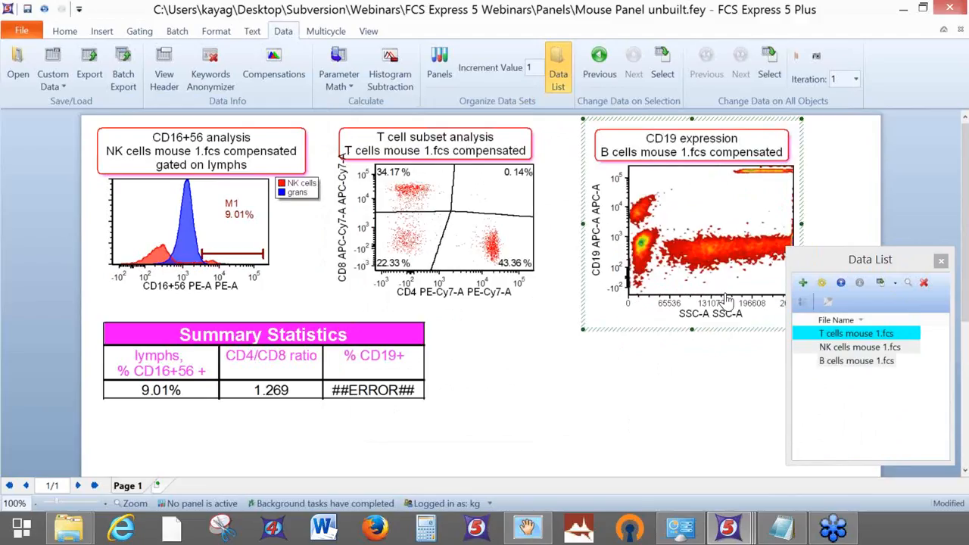
click(711, 315)
click(721, 273)
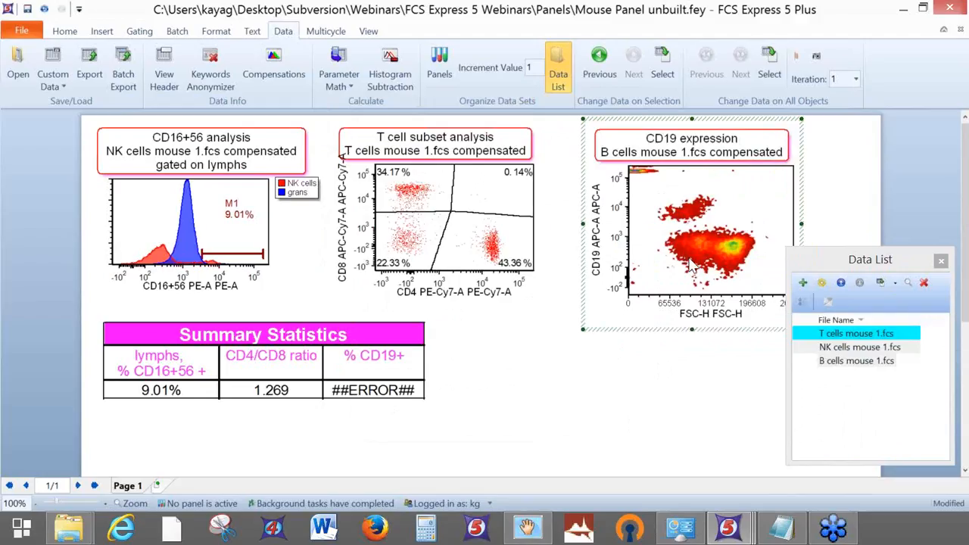
Apply the lymphs gate to the CD19 expression plot.
click(139, 31)
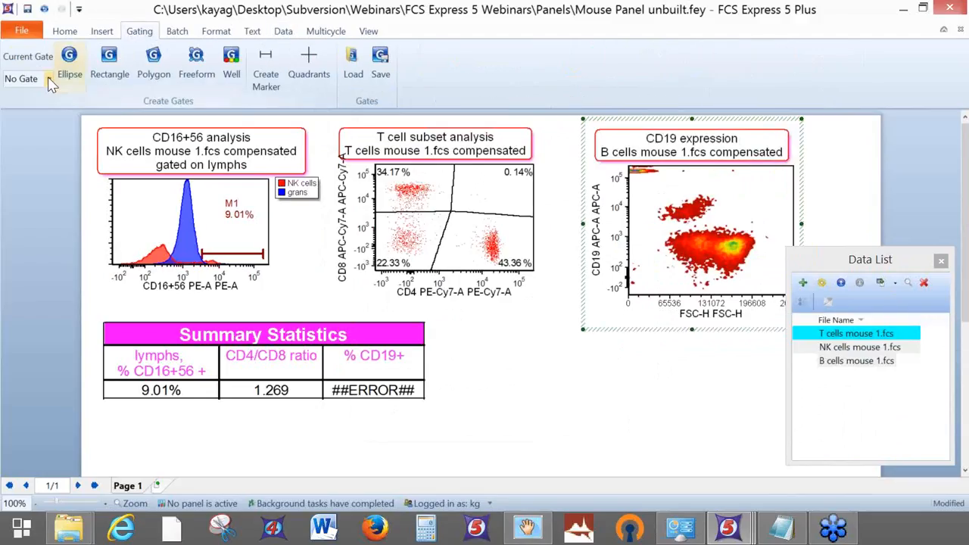
click(49, 79)
click(23, 133)
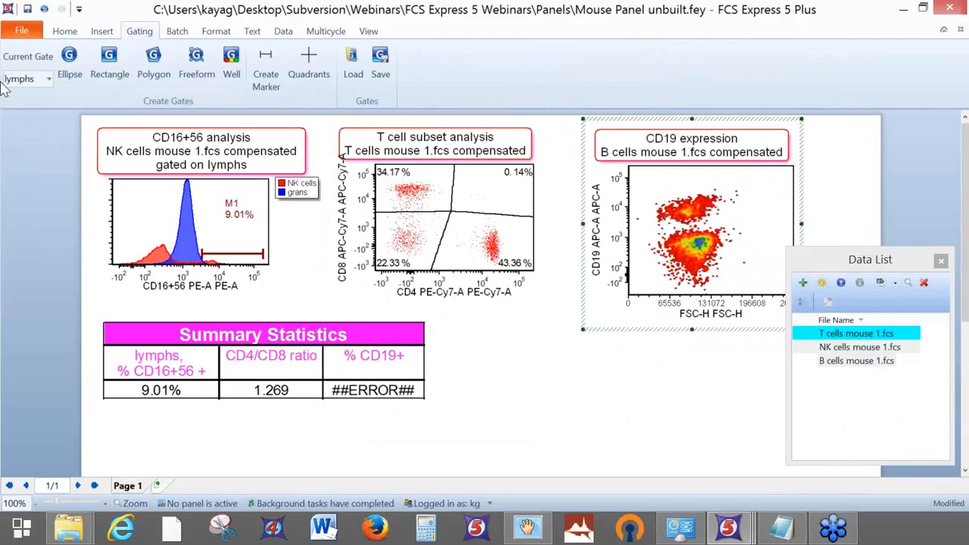
Draw a four-sided polygon gate around the upper, CD19-positive population on the CD19 expression plot.
click(154, 64)
click(642, 196)
click(741, 180)
click(746, 210)
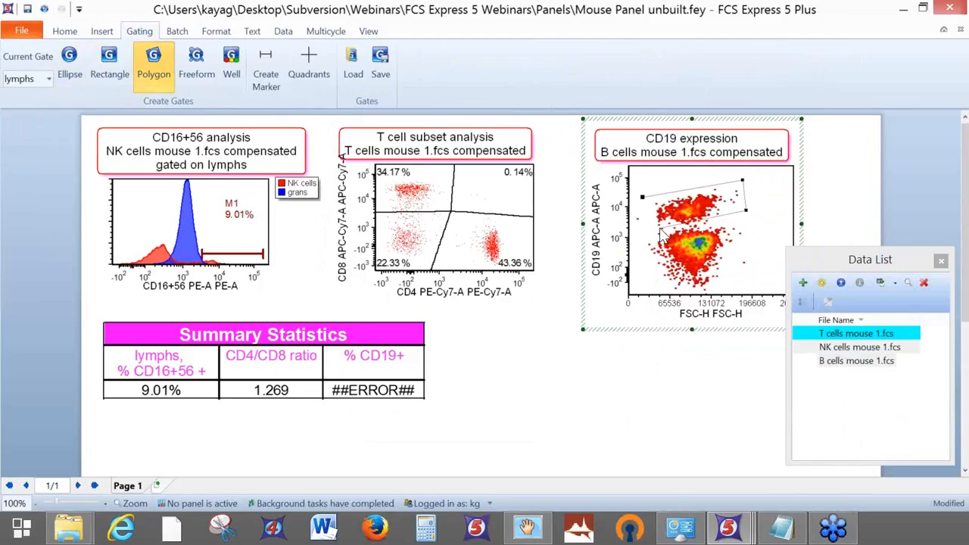
click(643, 198)
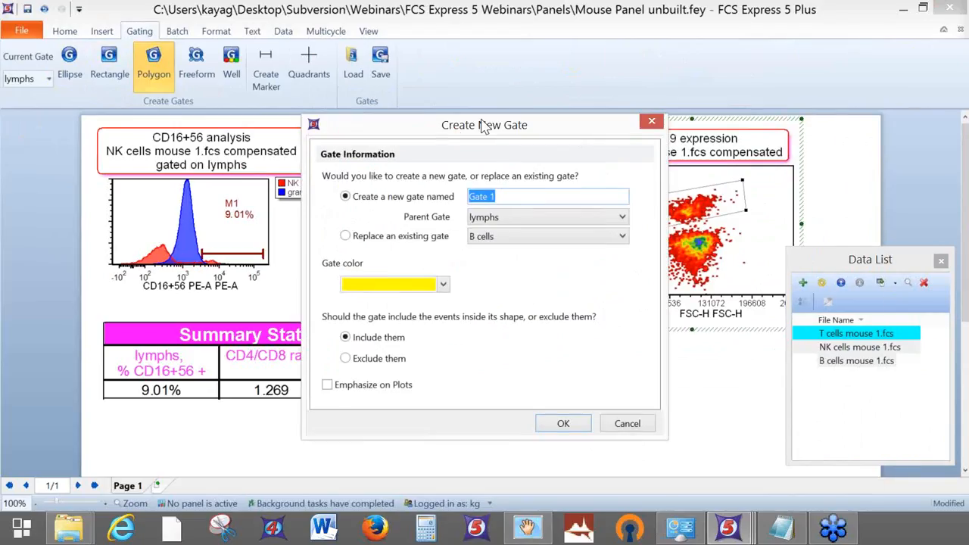
Create the new gate in dark green with lymphs as its parent, naming it B cell gate.
click(385, 292)
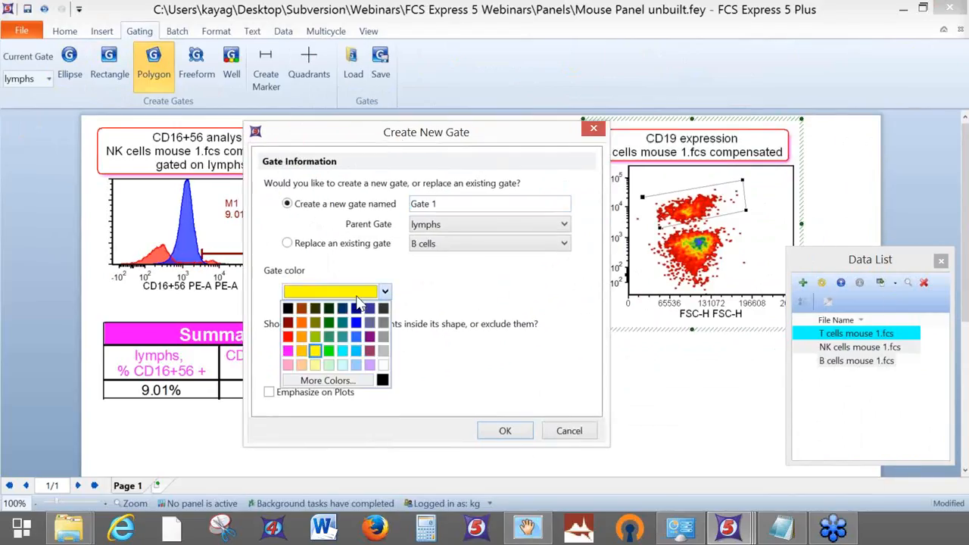
click(329, 329)
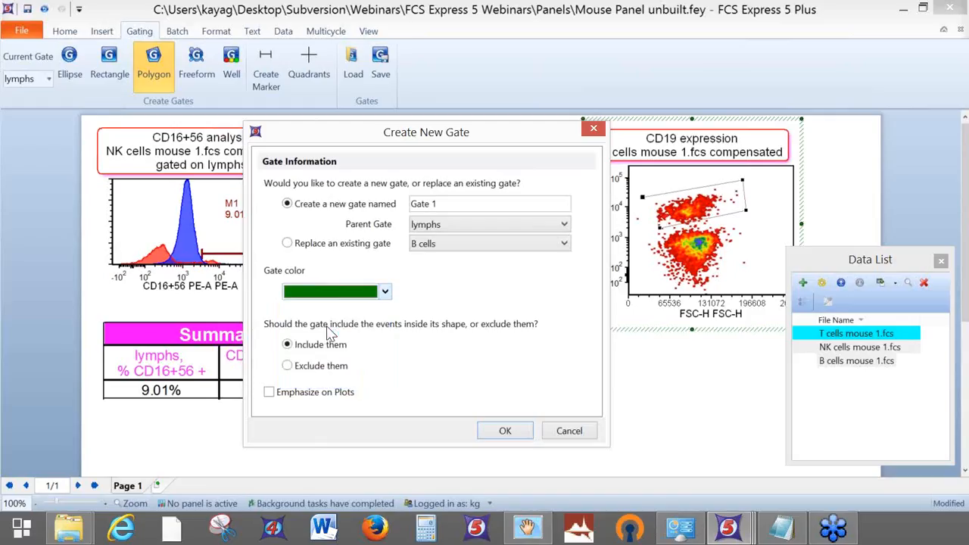
drag(445, 203, 410, 204)
key(BackSpace)
key(ctrl+z)
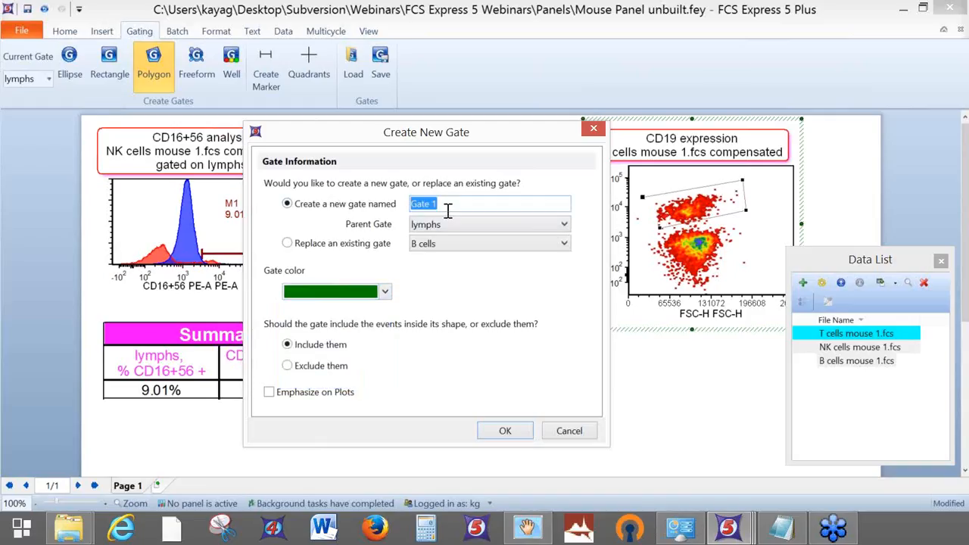
text(B cells)
mouse_move(434, 126)
mouse_down()
mouse_move(430, 189)
mouse_move(429, 174)
mouse_move(382, 126)
mouse_move(392, 114)
mouse_move(426, 110)
mouse_up()
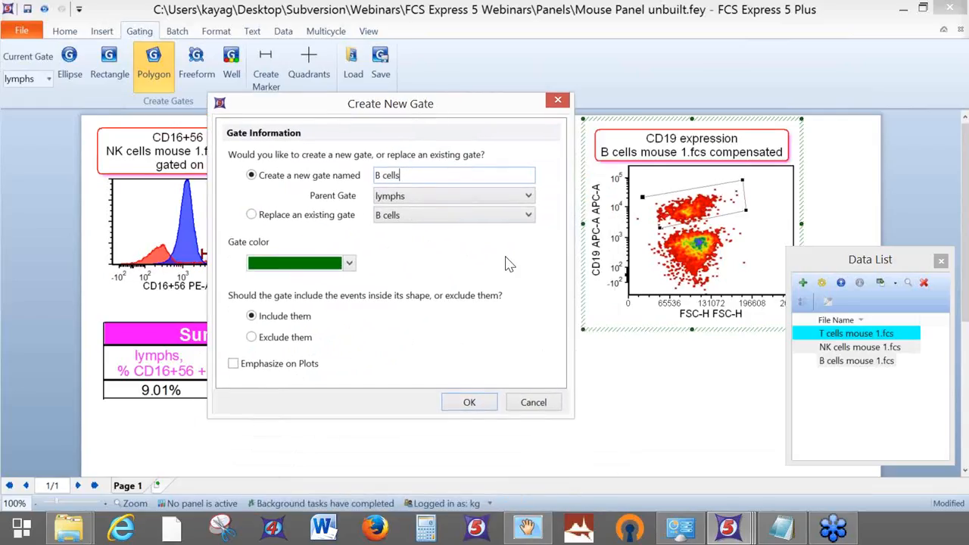
click(465, 405)
click(469, 367)
text(gate)
click(472, 404)
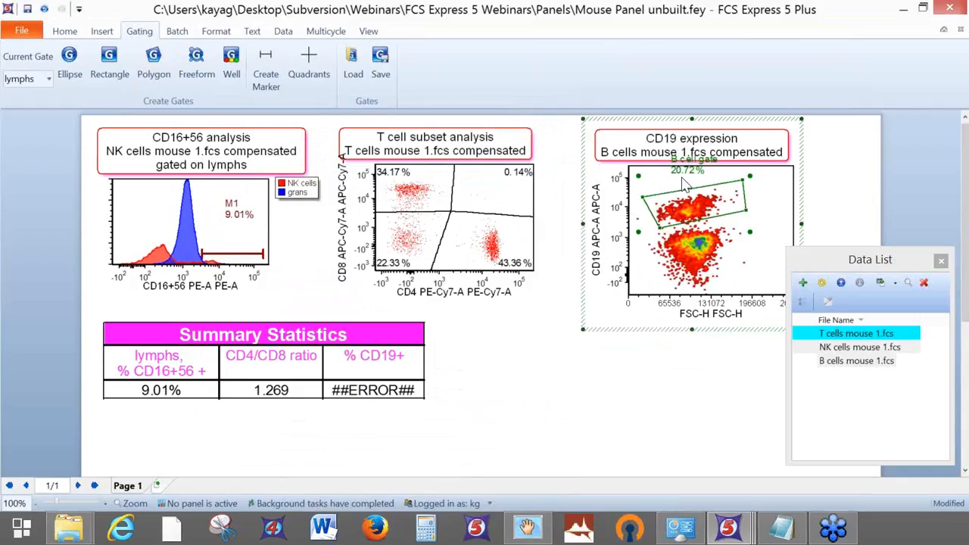
Replace the value under % CD19+ in the Summary Statistics table with the B cell gate's % of gated cells statistic.
click(338, 390)
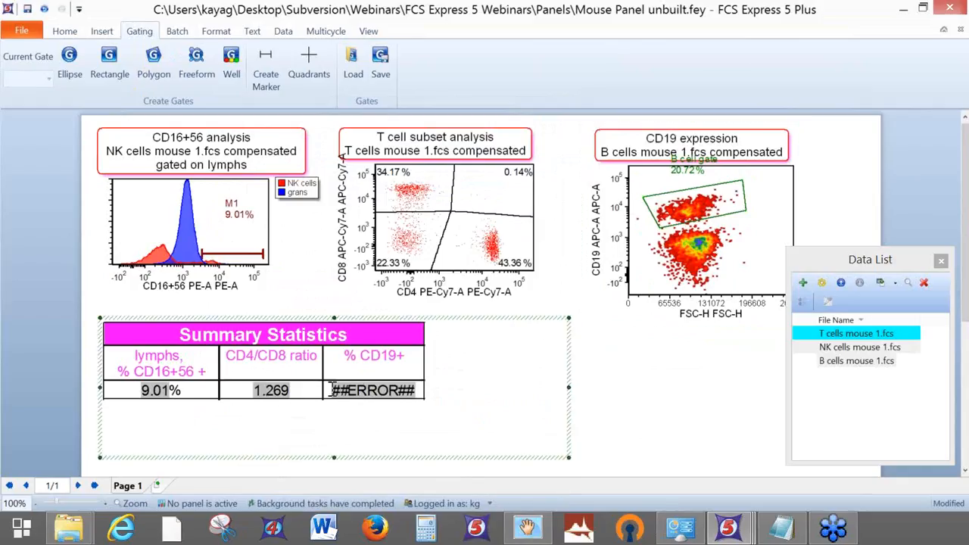
drag(334, 390, 417, 390)
key(Delete)
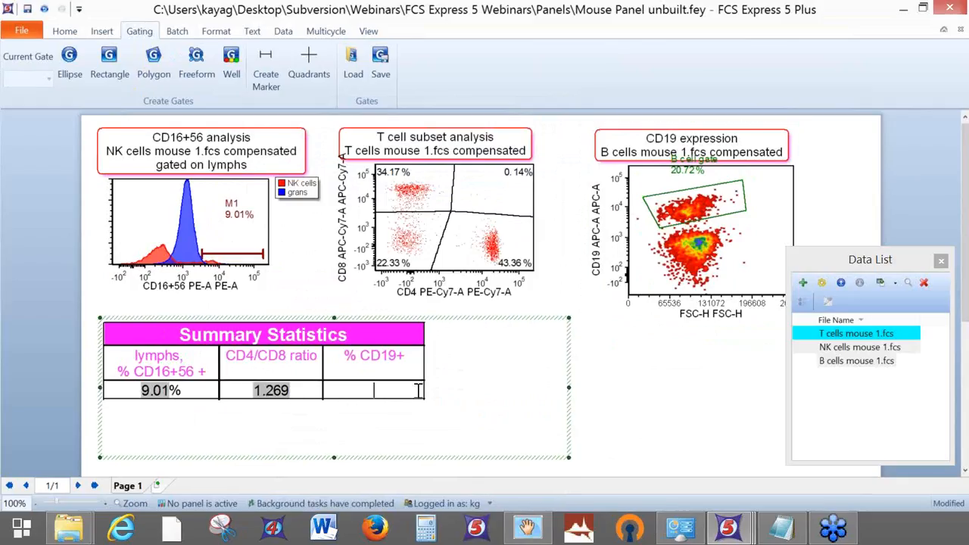
click(710, 200)
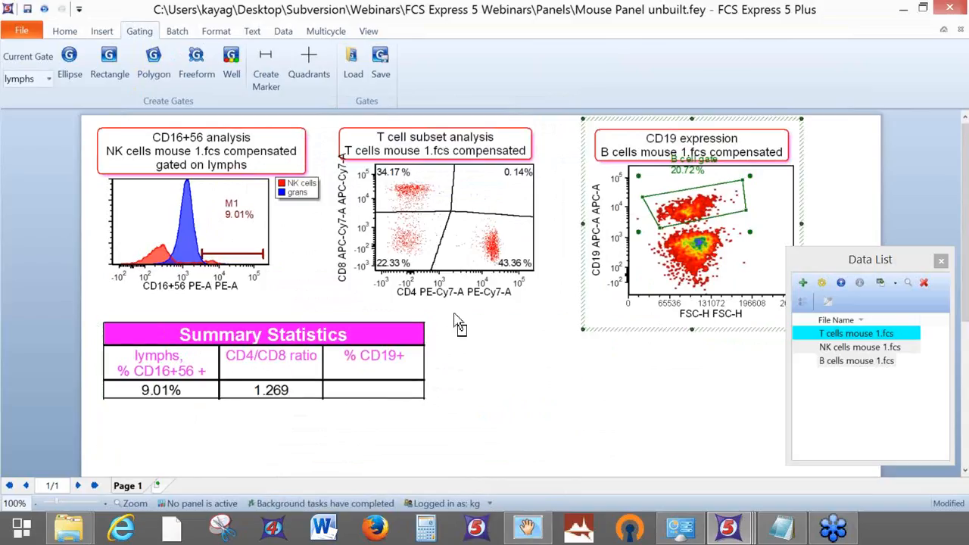
click(373, 399)
drag(373, 392, 372, 391)
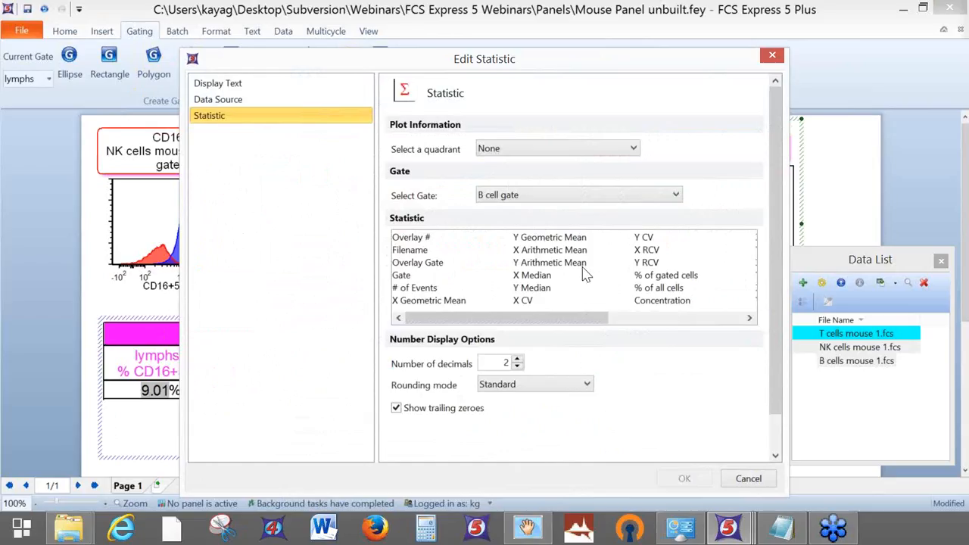
click(657, 275)
click(684, 479)
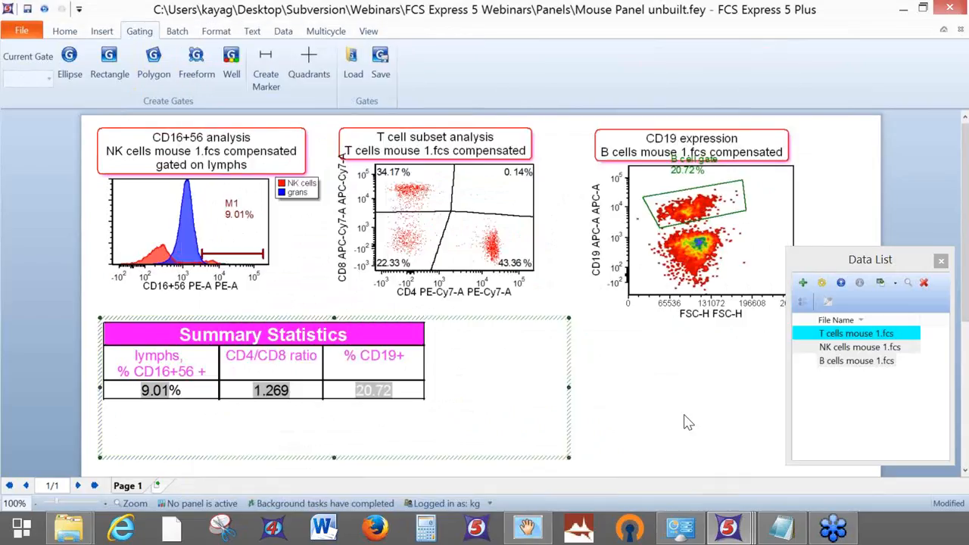
Shift the B cell gate slightly toward lower FSC-H values on the CD19 expression plot and save the layout.
mouse_move(701, 204)
mouse_down()
mouse_move(708, 220)
mouse_move(688, 199)
mouse_move(689, 207)
mouse_up()
click(661, 416)
click(27, 9)
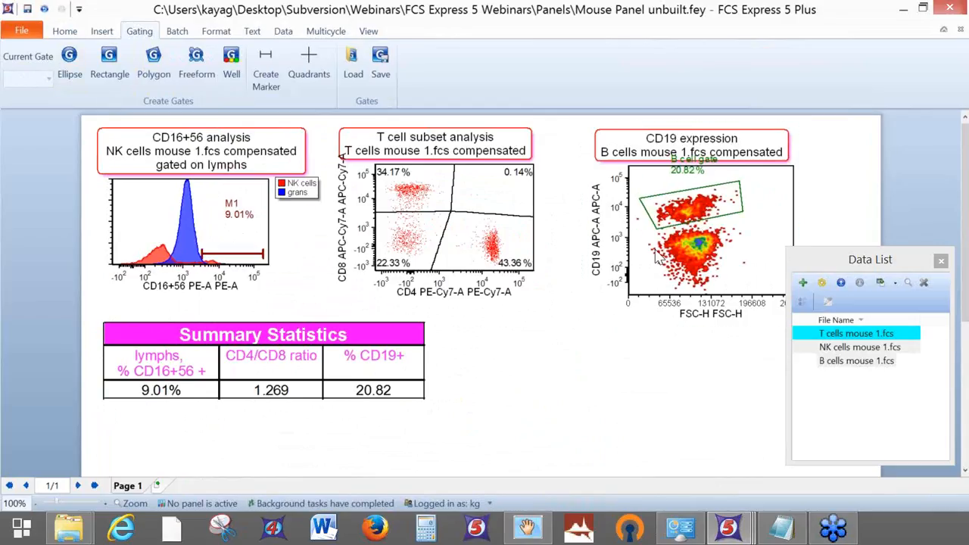
Move the B cell gate's label inside the CD19 expression plot, just above the gate's upper-left edge.
click(675, 172)
click(669, 178)
drag(670, 179, 639, 188)
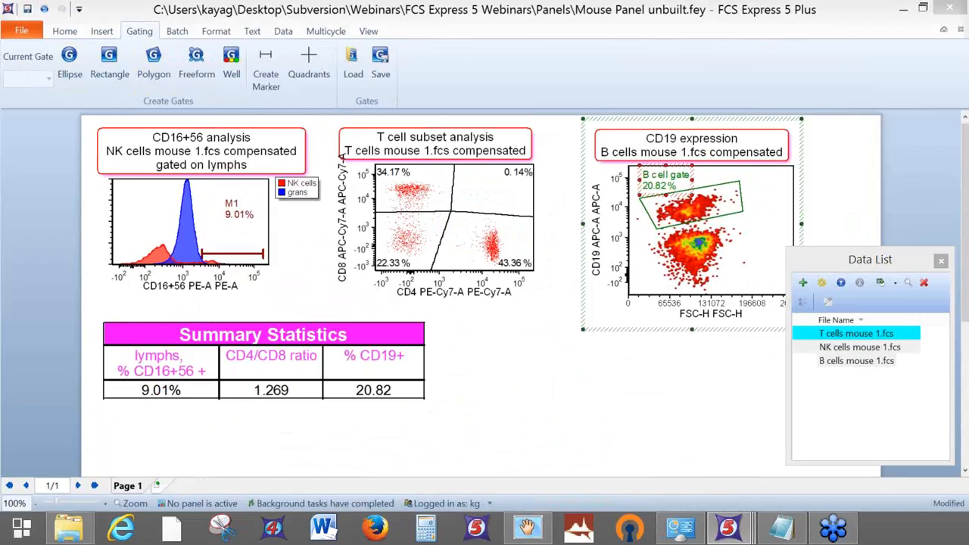
click(285, 33)
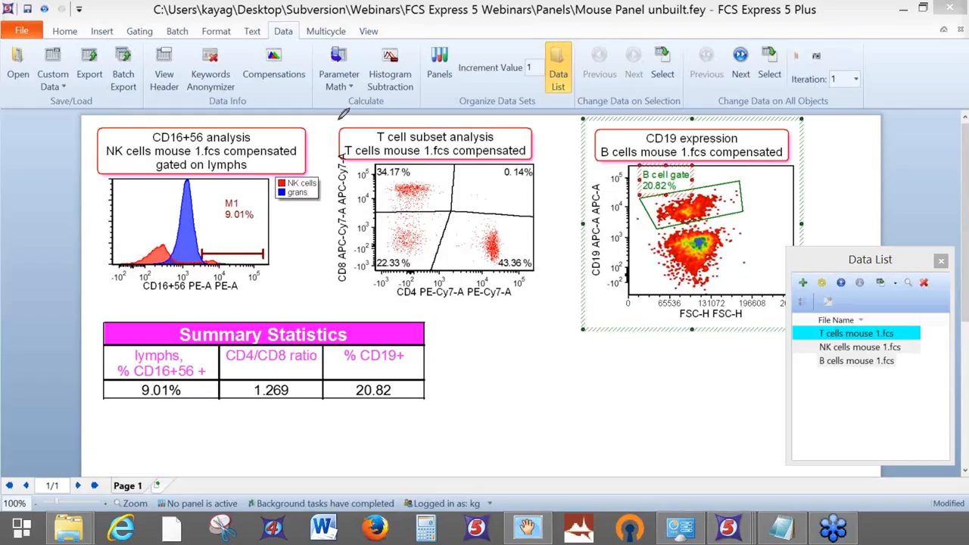
mouse_move(385, 162)
mouse_down()
mouse_move(428, 85)
mouse_move(438, 105)
mouse_up()
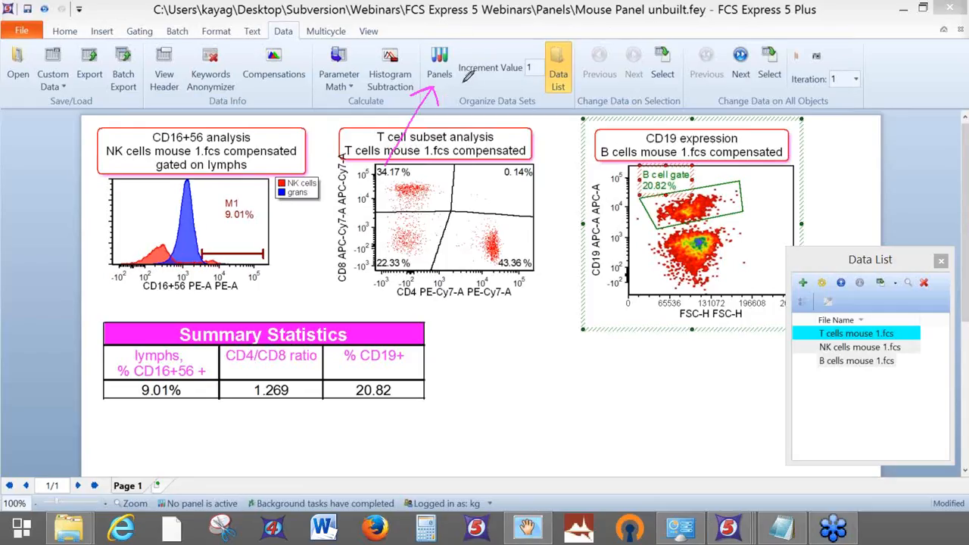
mouse_move(278, 429)
mouse_down()
mouse_move(223, 497)
mouse_move(221, 488)
mouse_move(248, 489)
mouse_up()
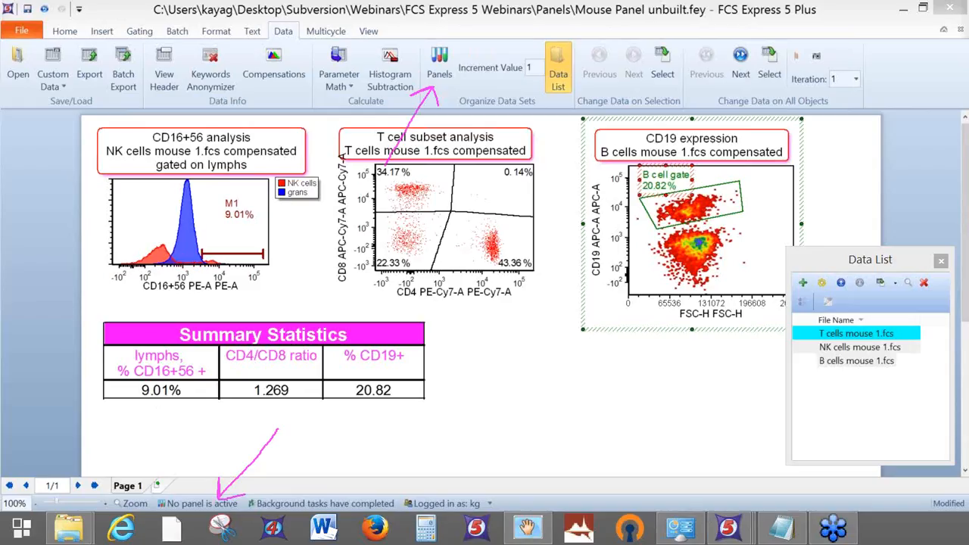
key(Escape)
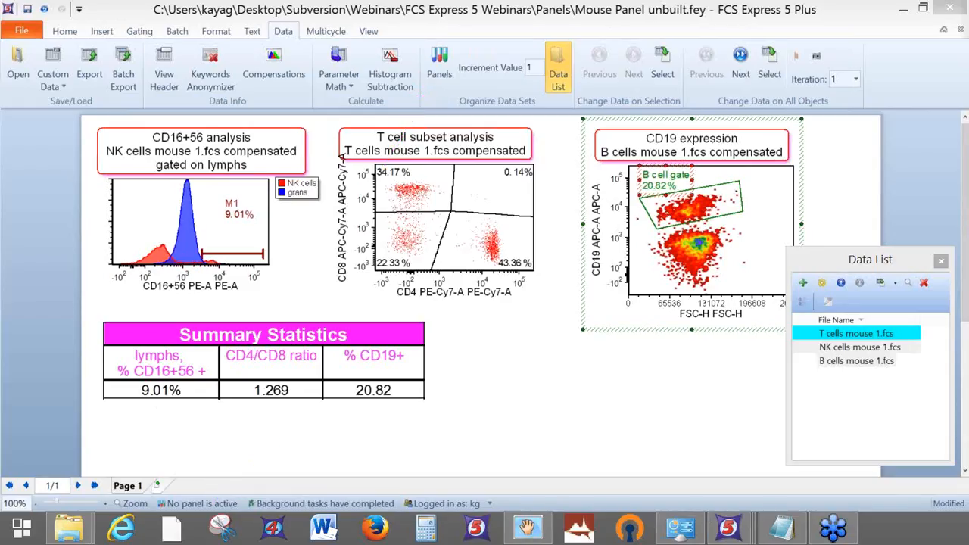
Add a new panel named mouse experiment and set its number of tubes to 3.
click(439, 70)
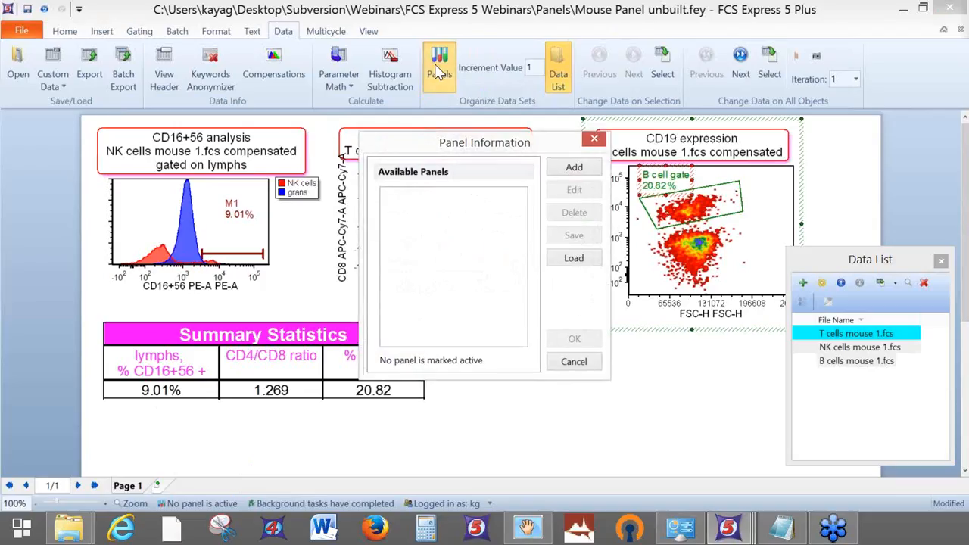
click(575, 168)
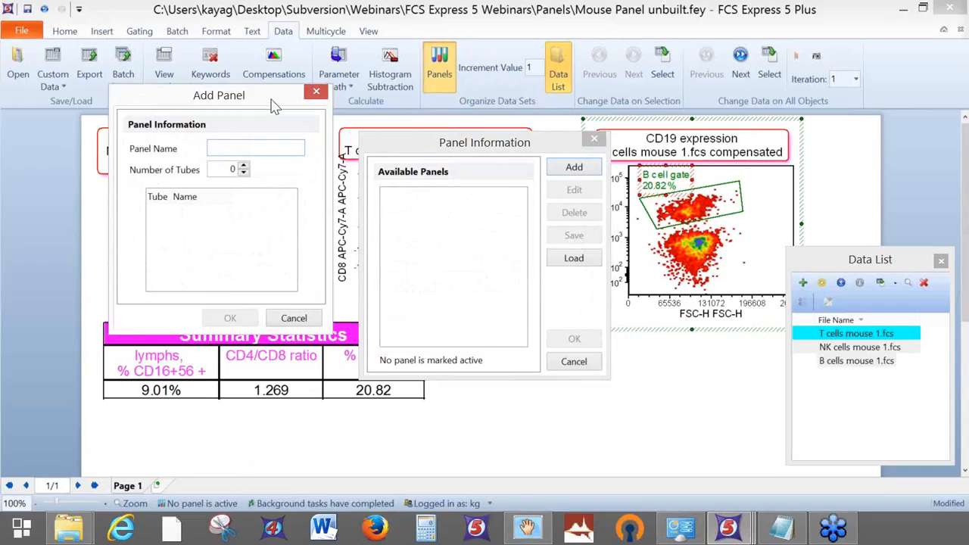
drag(275, 106, 283, 169)
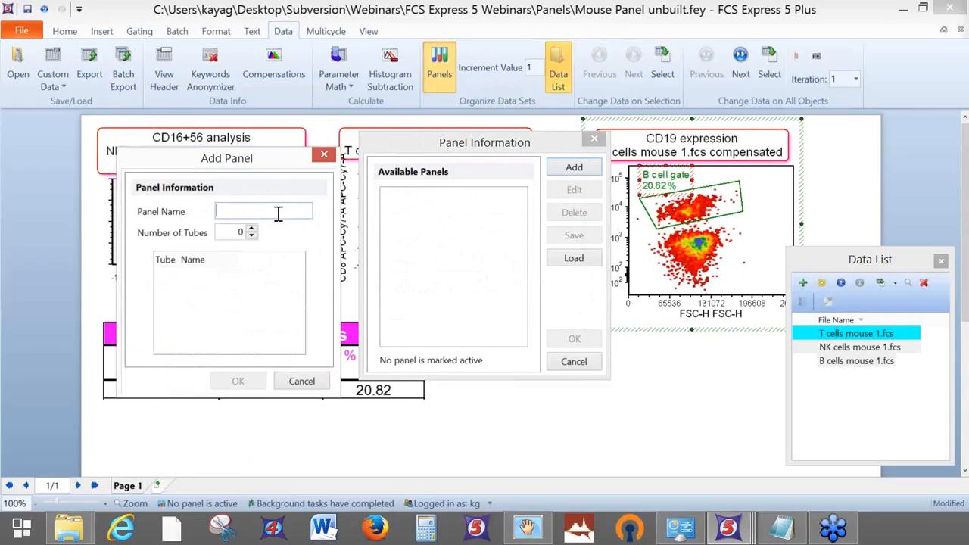
click(278, 213)
text(mouse )
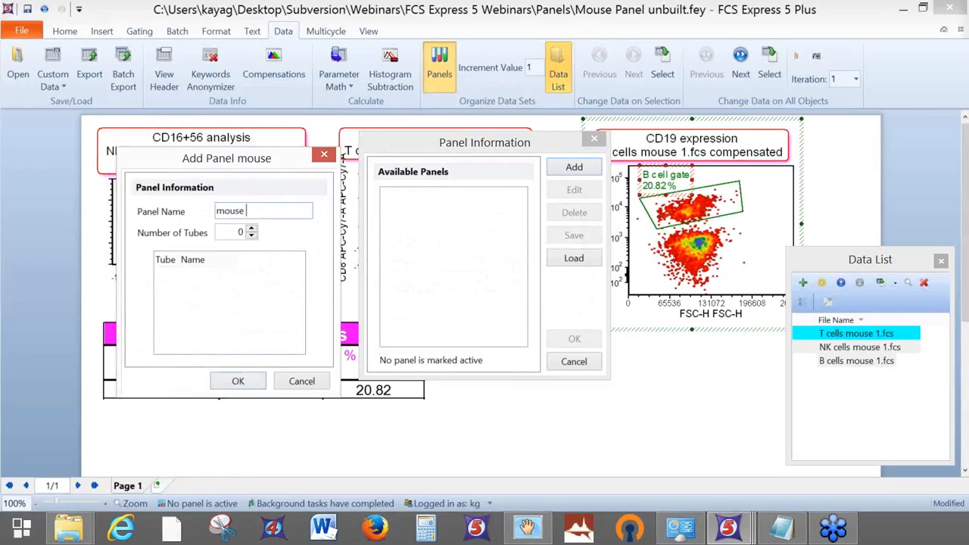
text(experim)
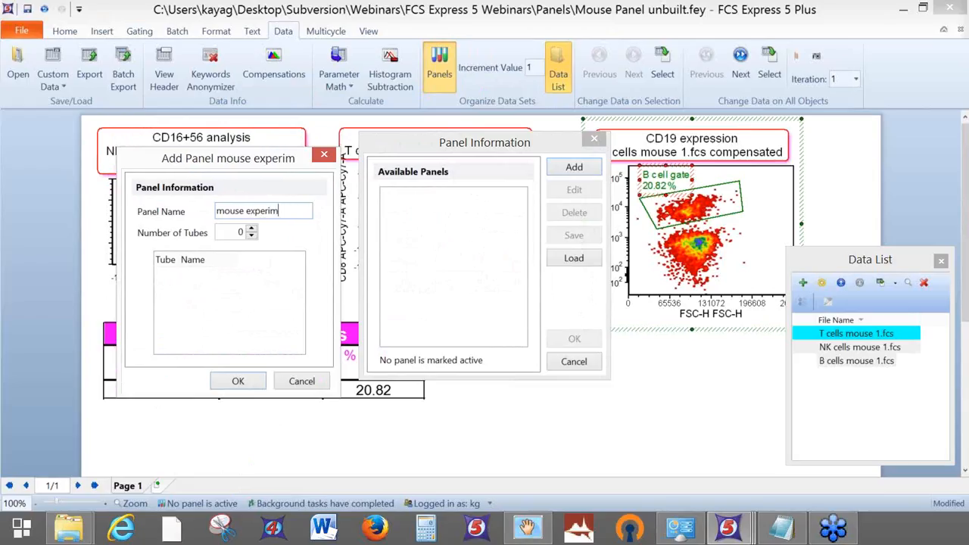
text(ent)
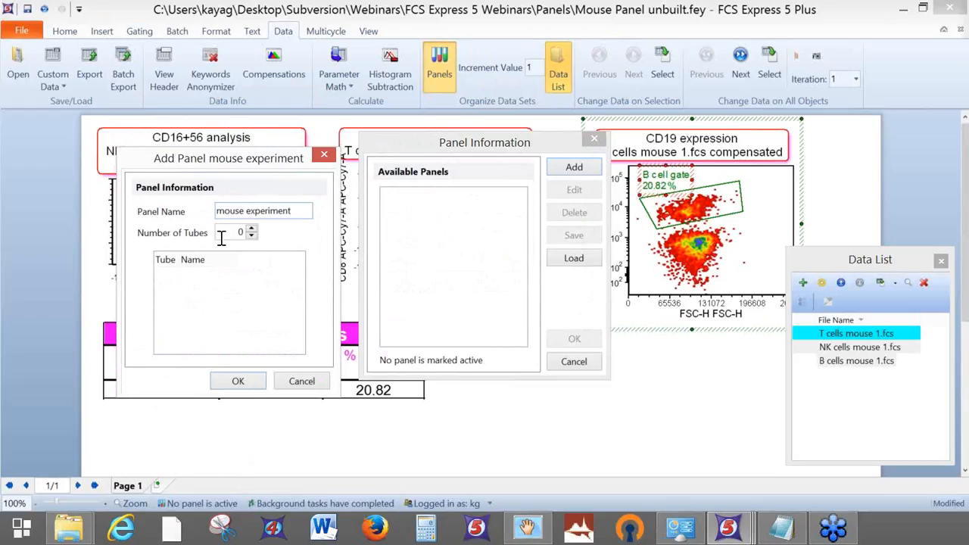
click(252, 230)
click(252, 230)
click(252, 230)
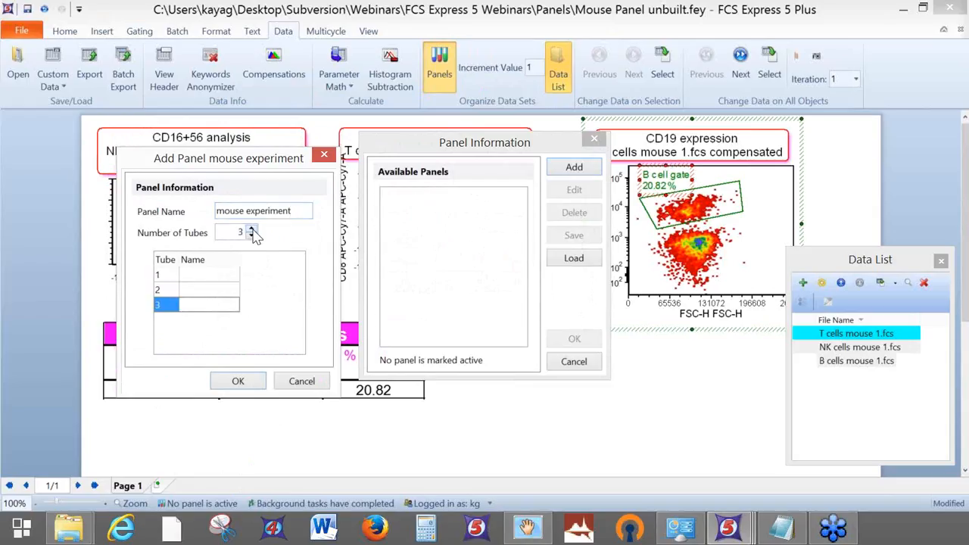
Name tubes 1 to 3 of the new panel T, NK and B, and apply the panel to the layout.
click(213, 274)
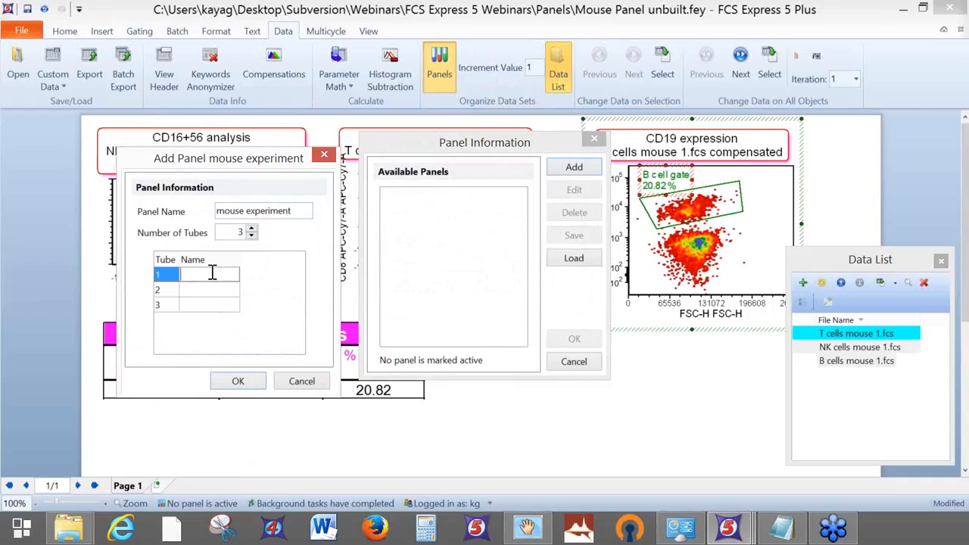
drag(249, 158, 722, 220)
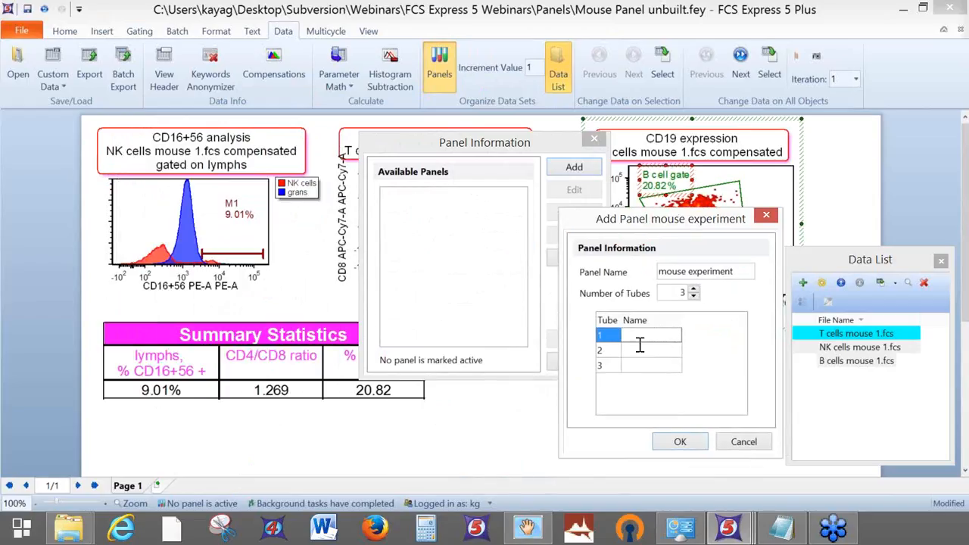
text(T)
key(Down)
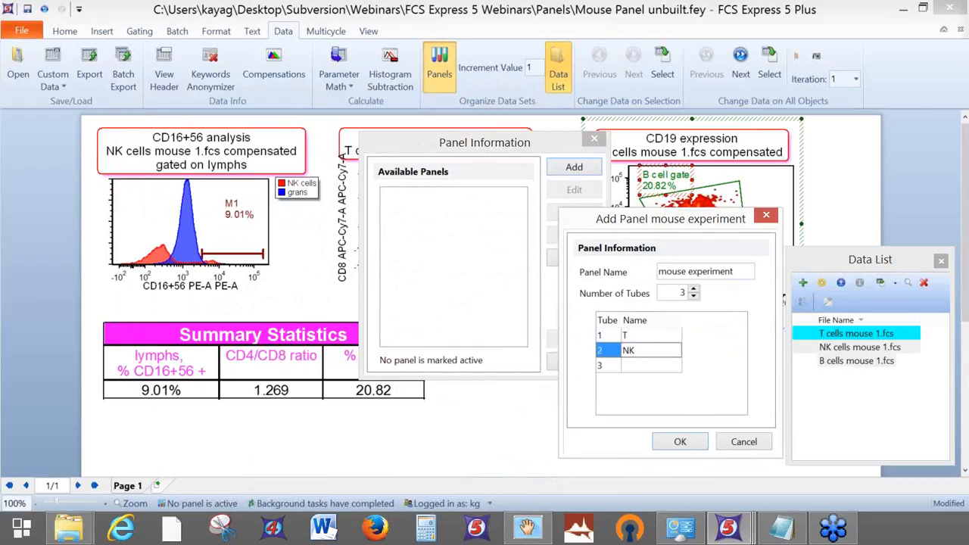
click(647, 365)
text(B)
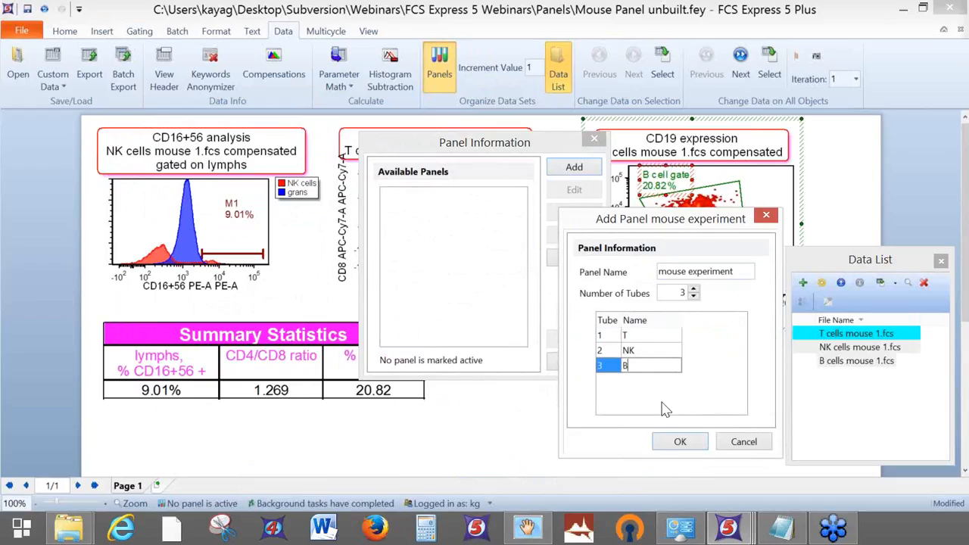
click(679, 442)
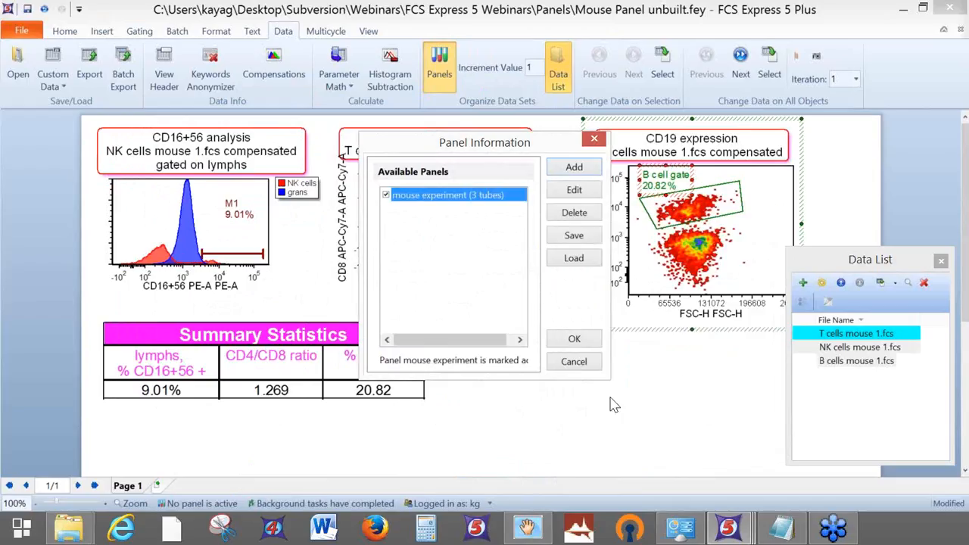
click(573, 340)
Widen the data list so the tube and file name columns fit, and save the layout.
drag(787, 371, 720, 380)
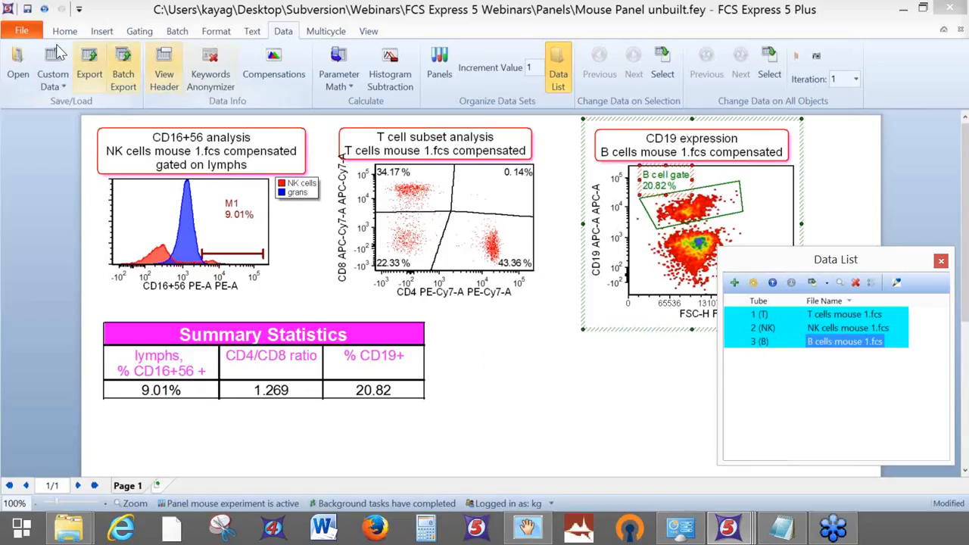
click(26, 10)
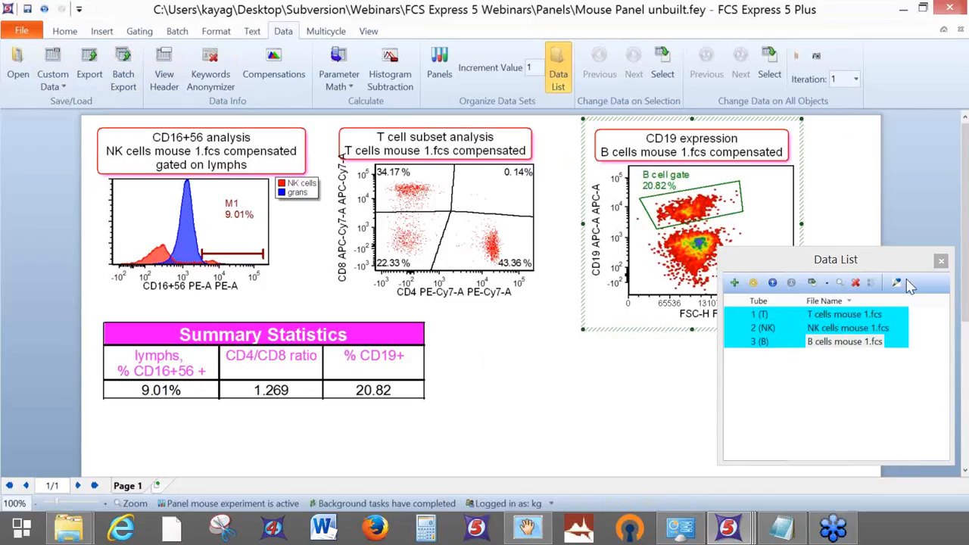
Add all six mouse 2 and mouse 3 FCS files from New folder inside the desktop files' Panels\TBNK_withSampleIDkeywords folder to the data list.
click(735, 283)
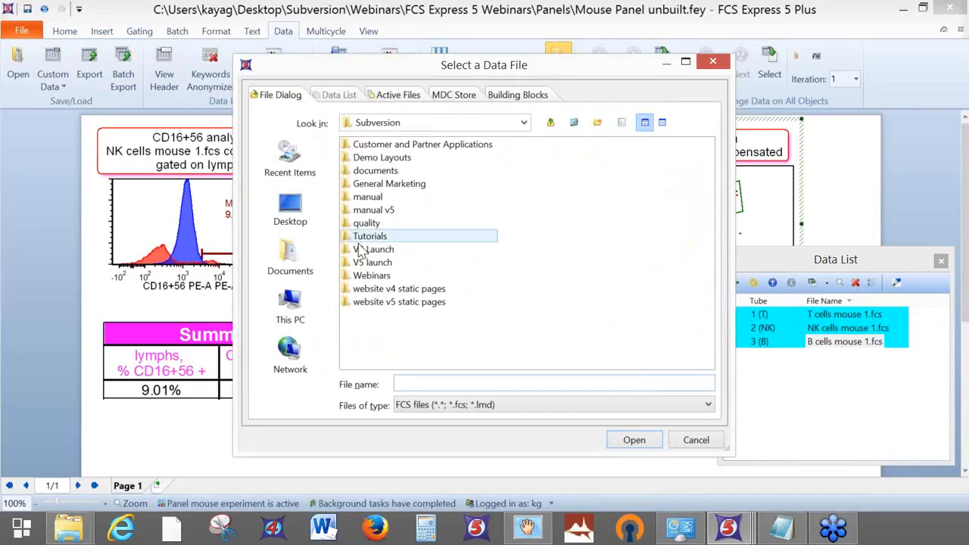
click(291, 225)
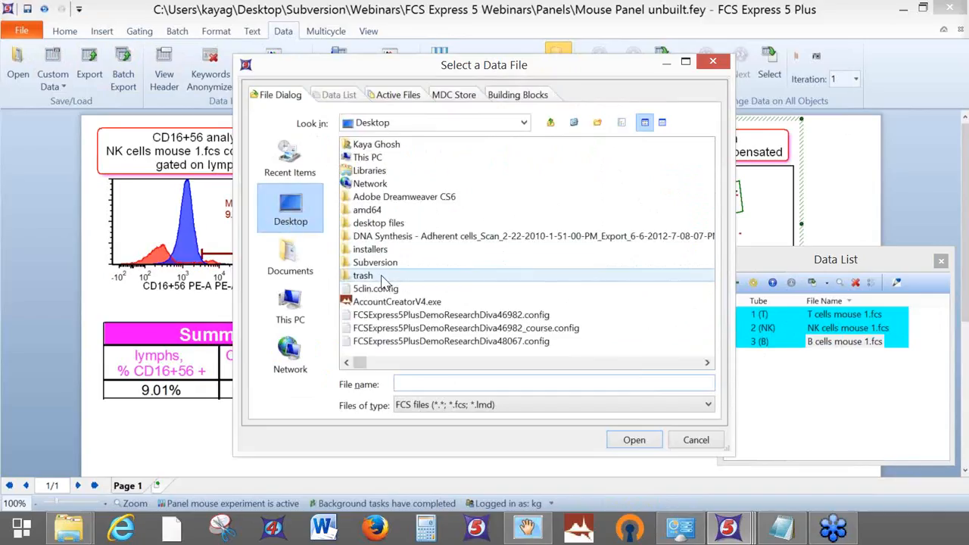
double_click(378, 222)
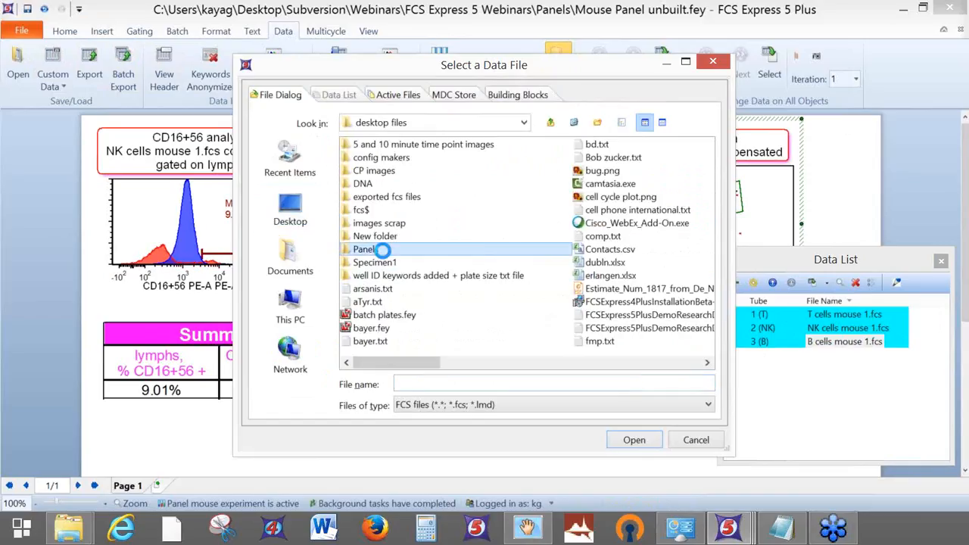
double_click(367, 250)
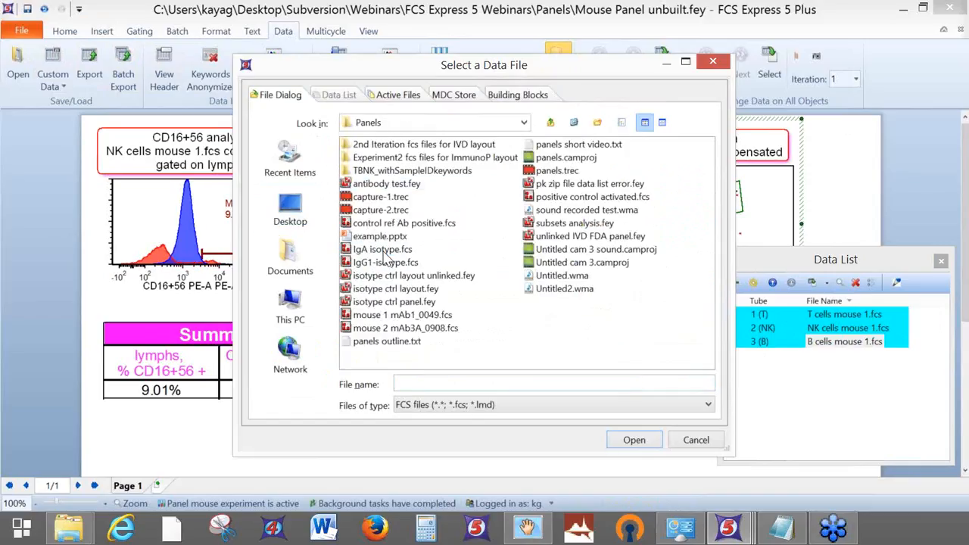
double_click(390, 173)
double_click(387, 144)
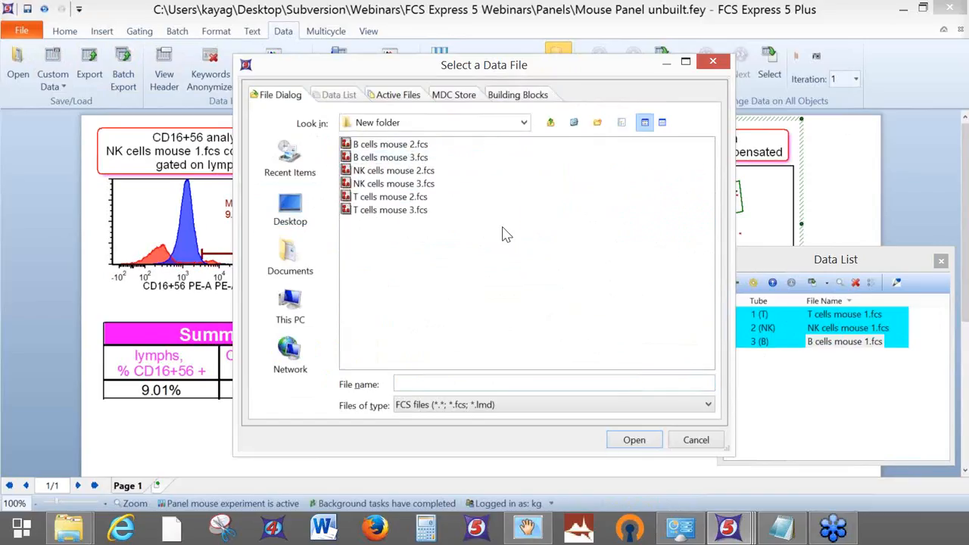
key(ctrl+a)
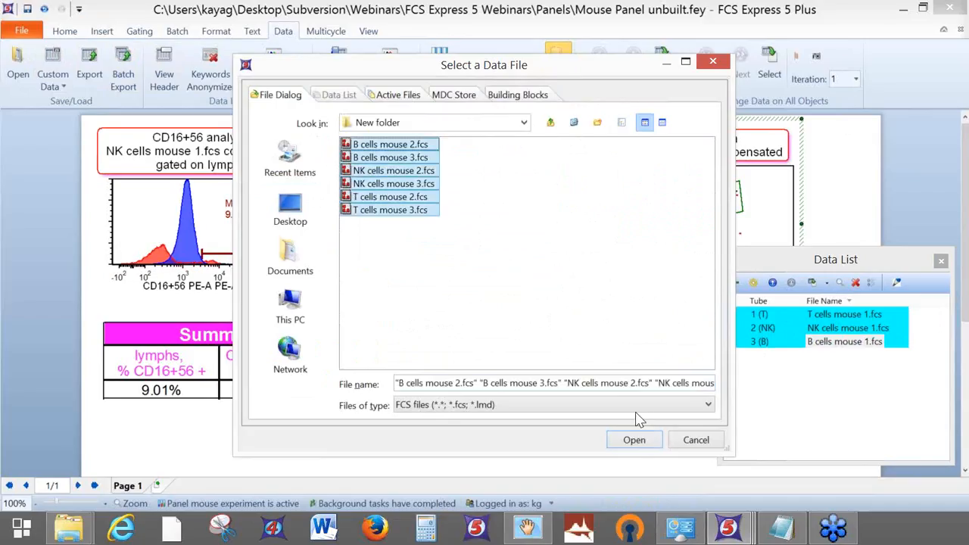
click(632, 440)
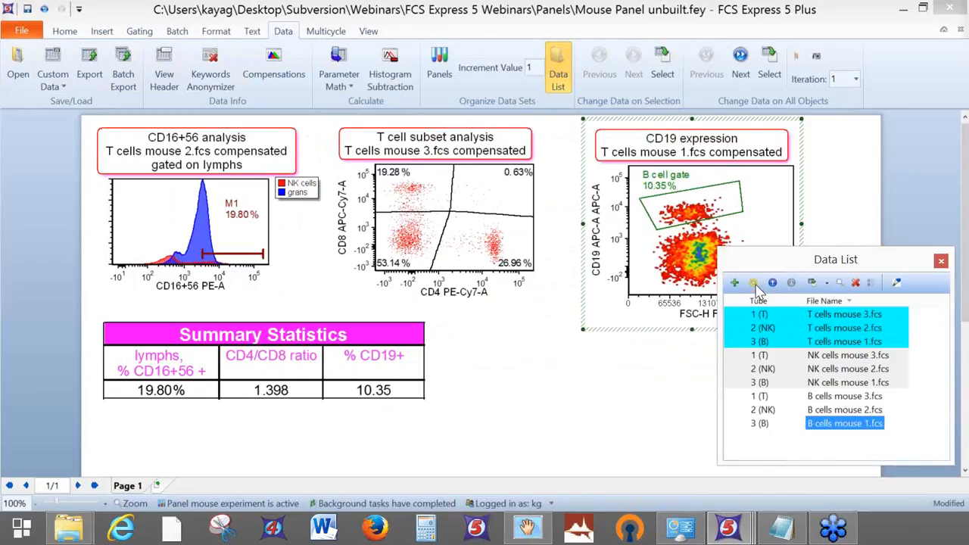
Move T cells mouse 1.fcs up to the first row of the data list, assigned to tube 1 (T).
click(755, 284)
click(689, 480)
click(842, 345)
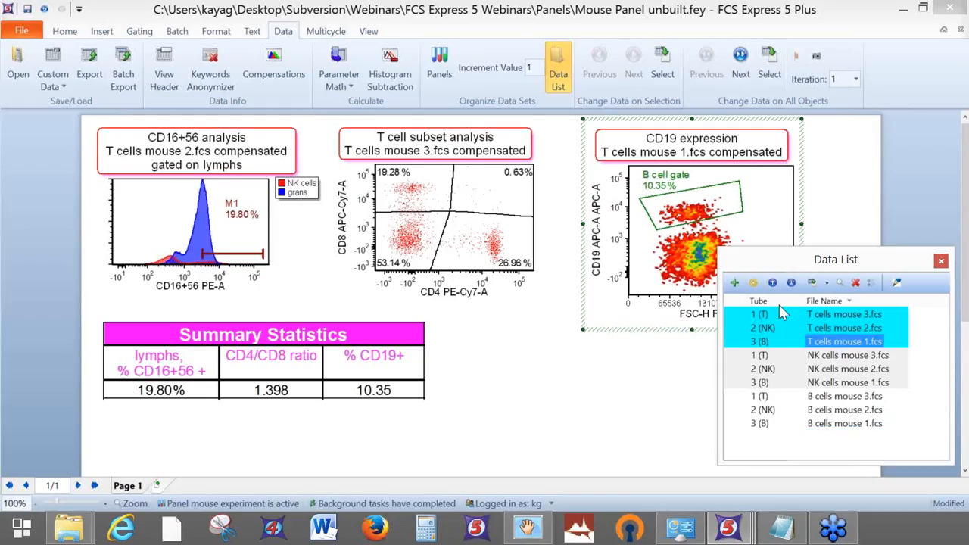
click(772, 283)
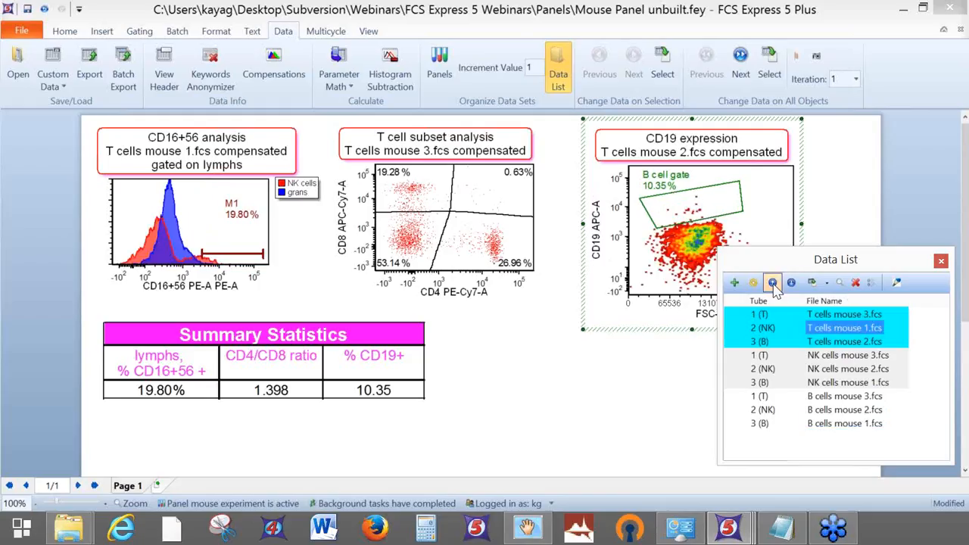
click(772, 283)
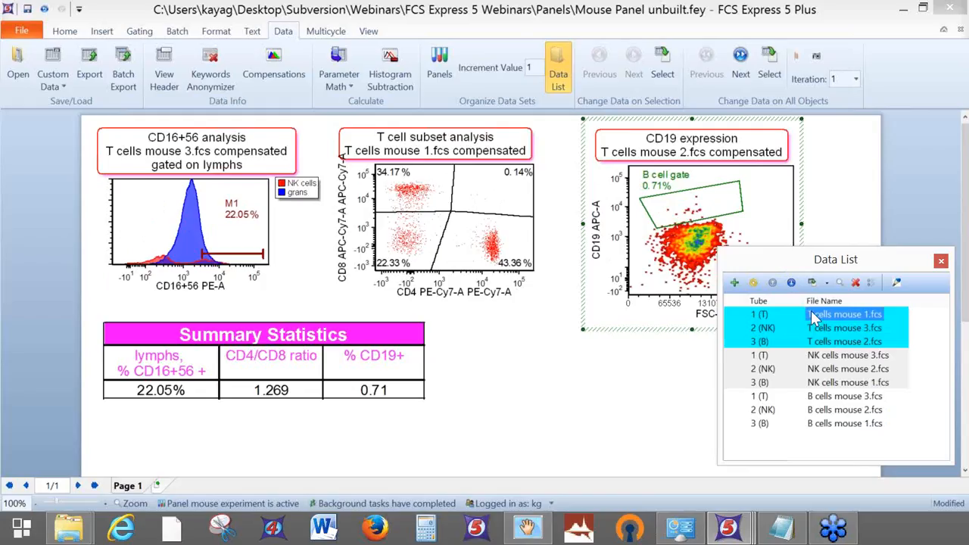
Move NK cells mouse 1.fcs up to the second row of the data list, assigned to tube 2 (NK).
click(846, 382)
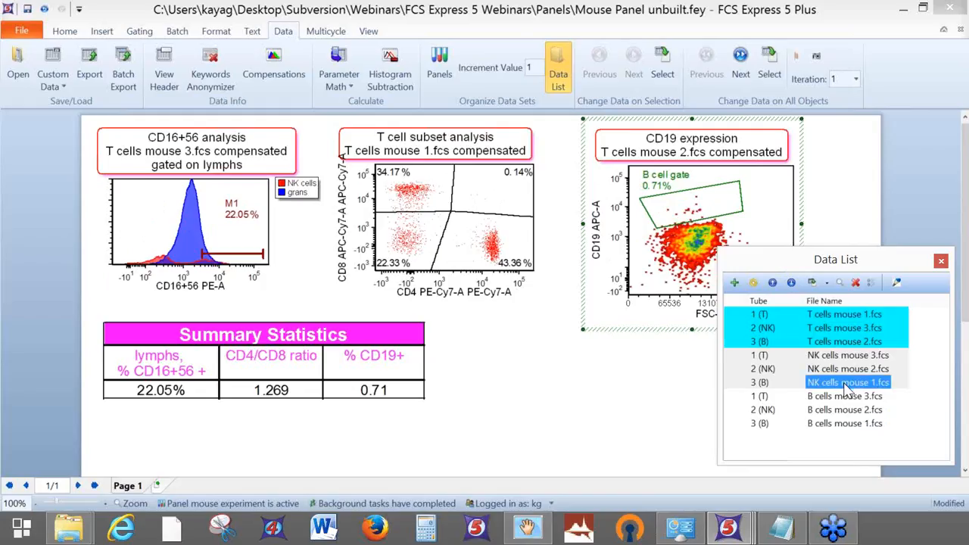
click(772, 284)
click(772, 283)
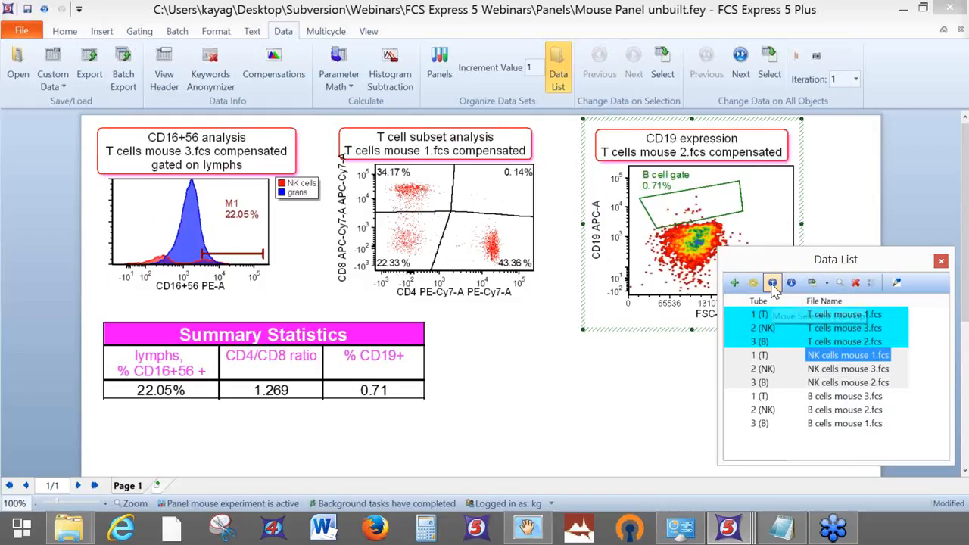
click(773, 283)
click(772, 283)
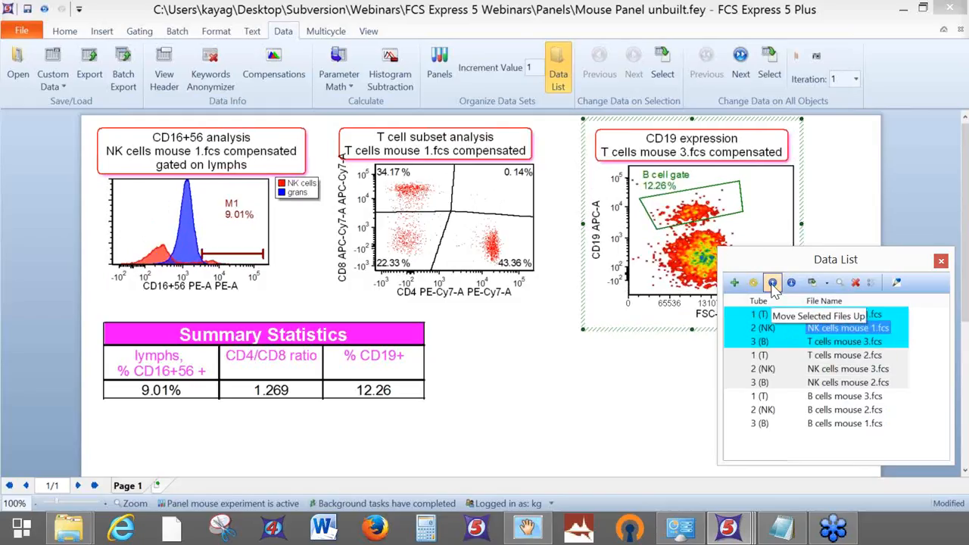
Move B cells mouse 3.fcs and B cells mouse 1.fcs up the data list, placing B cells mouse 1.fcs in the third row, tube 3 (B).
click(853, 397)
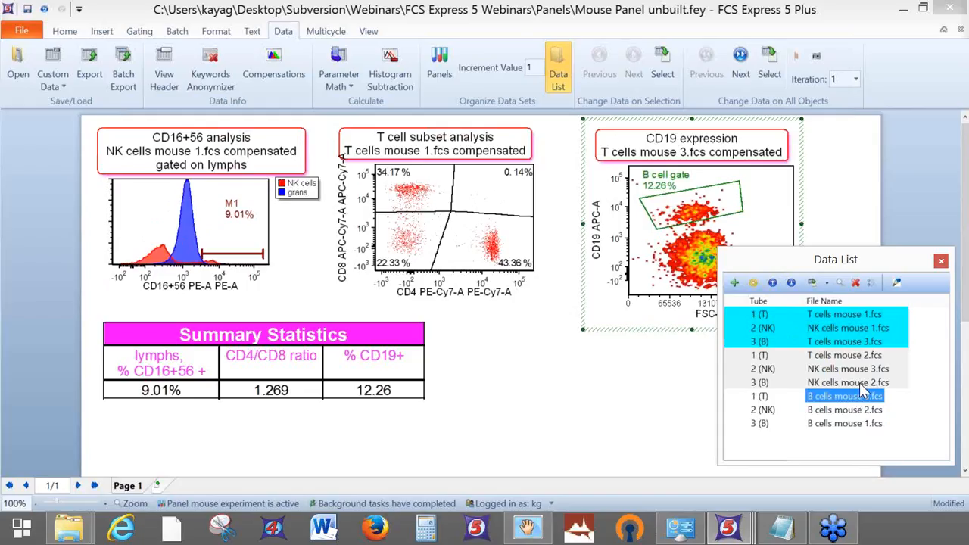
ctrl+click(865, 426)
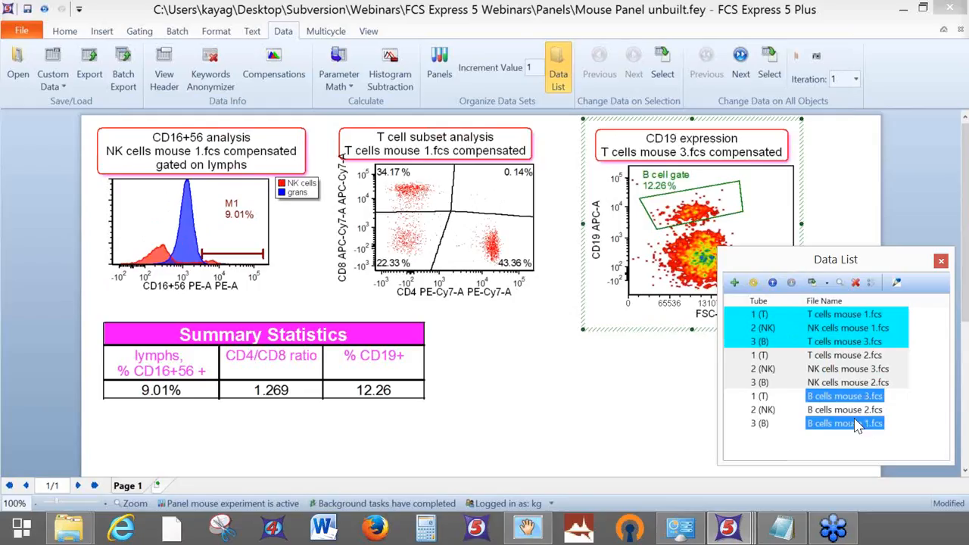
click(772, 283)
click(772, 282)
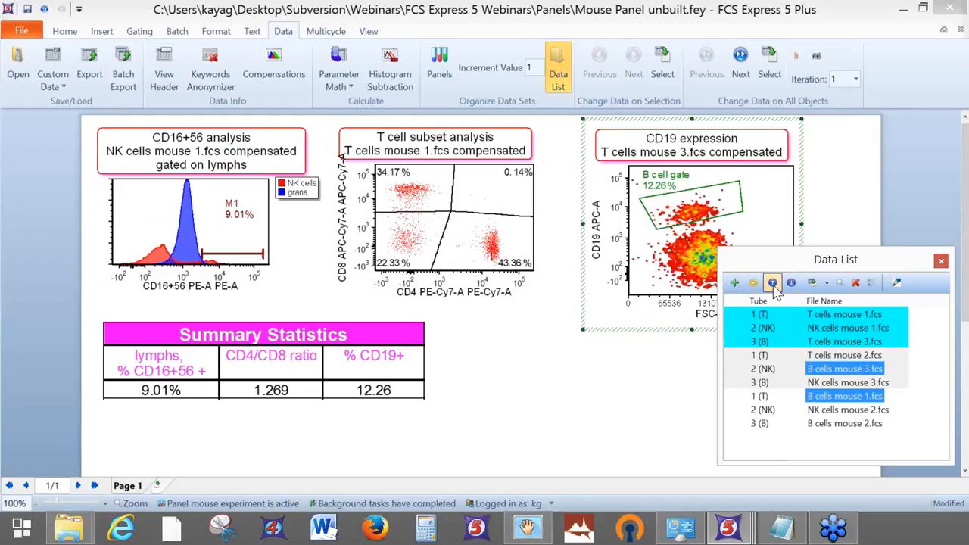
click(772, 282)
click(856, 368)
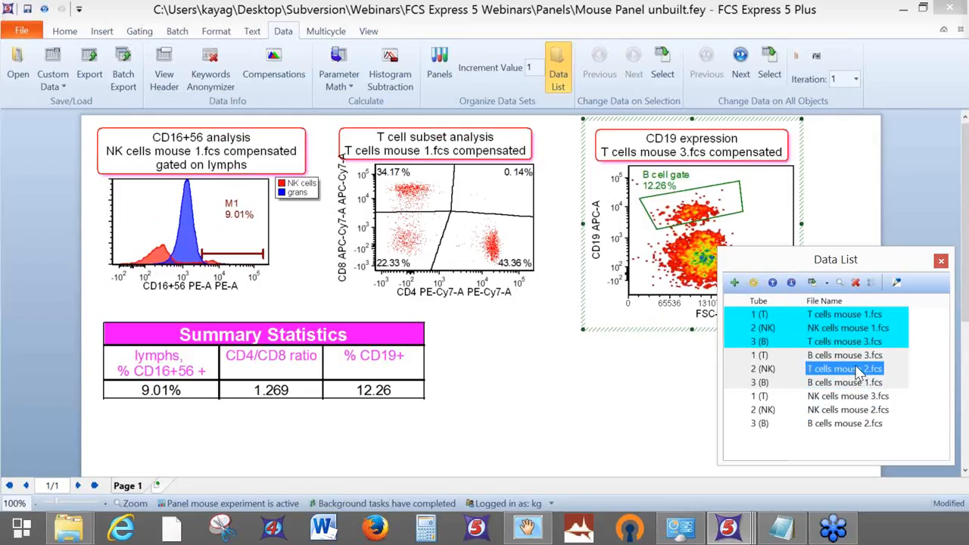
click(816, 386)
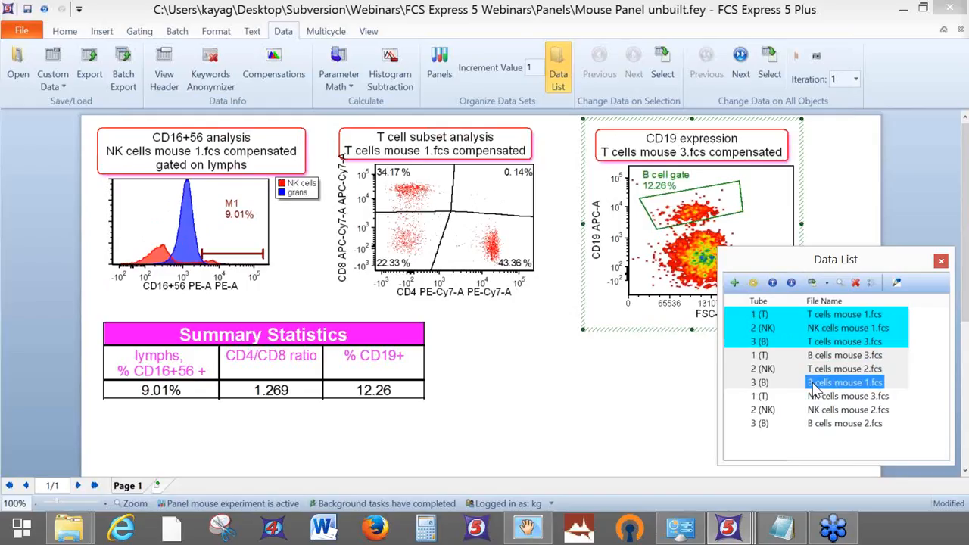
drag(817, 388, 797, 337)
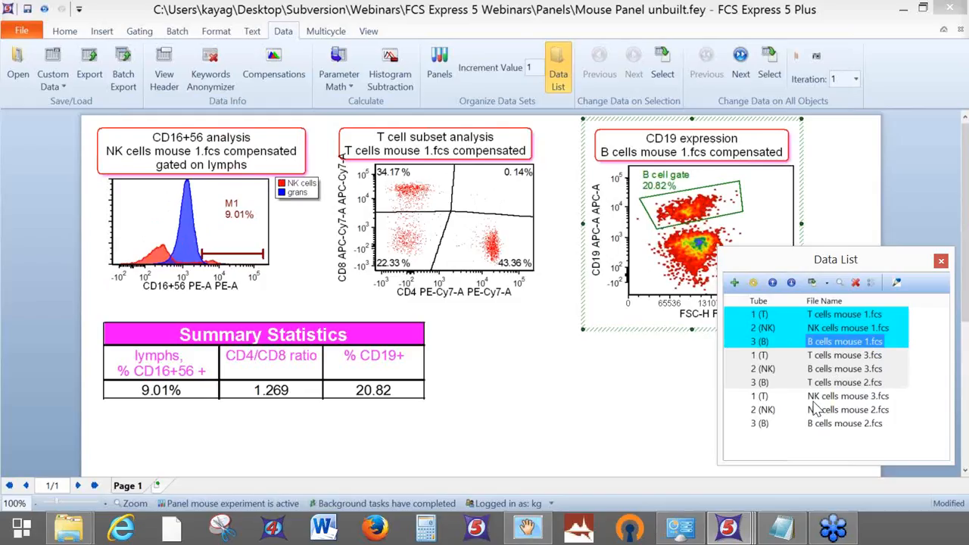
Move T cells mouse 2.fcs to tube 1 (T) and NK cells mouse 2.fcs to tube 2 (NK) of the second file set.
drag(817, 384, 811, 372)
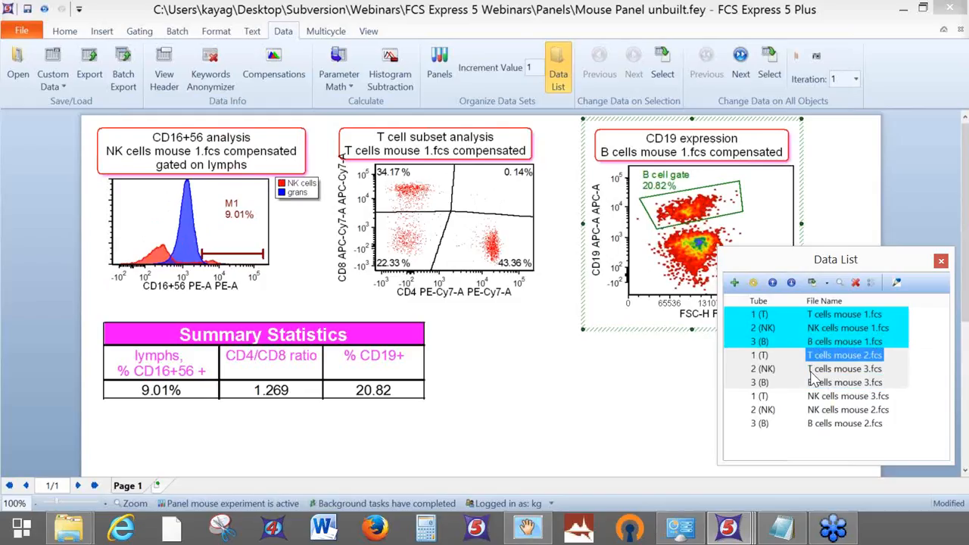
click(814, 411)
drag(814, 410, 805, 368)
Shift NK cells mouse 1.fcs down to tube 3 (B) and back up to tube 2 (NK) several times to compare the plots.
click(805, 328)
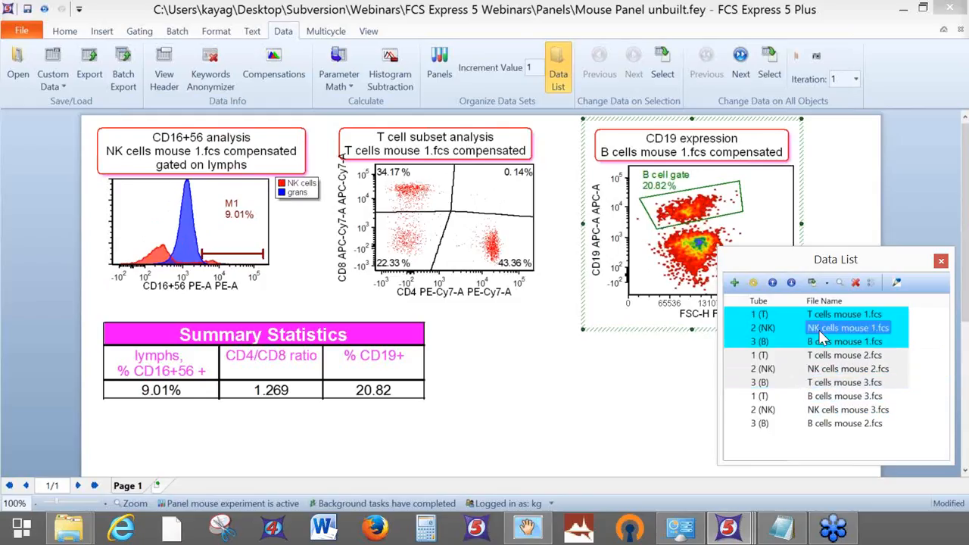
click(792, 283)
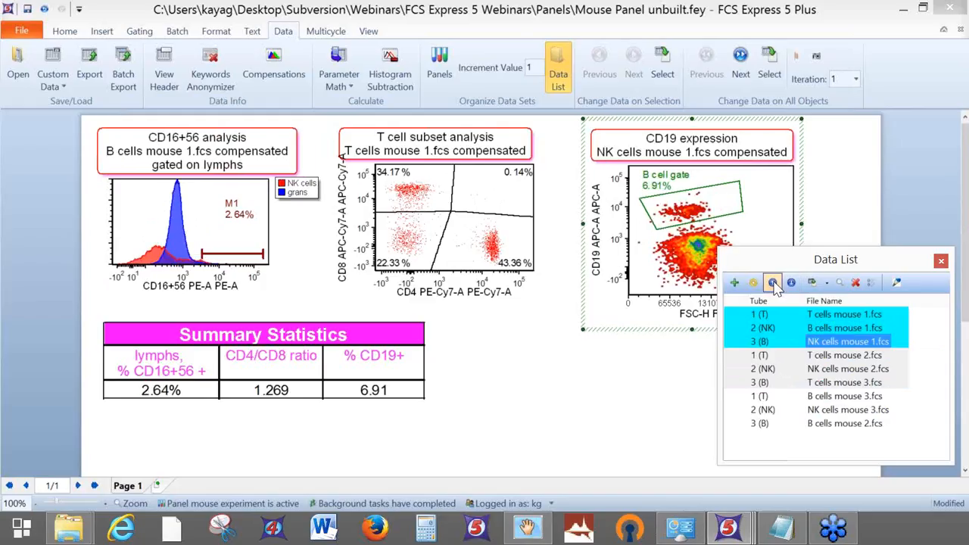
click(773, 283)
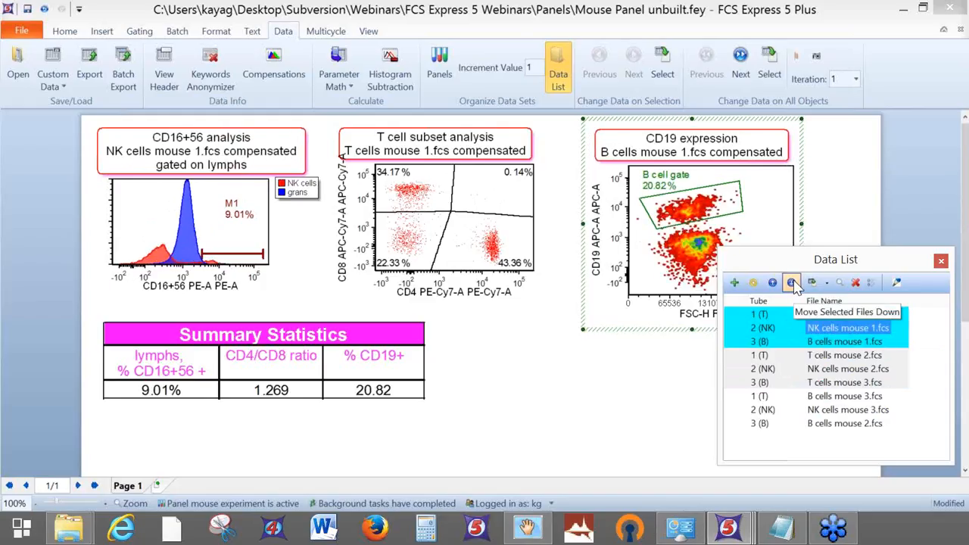
click(792, 283)
click(773, 283)
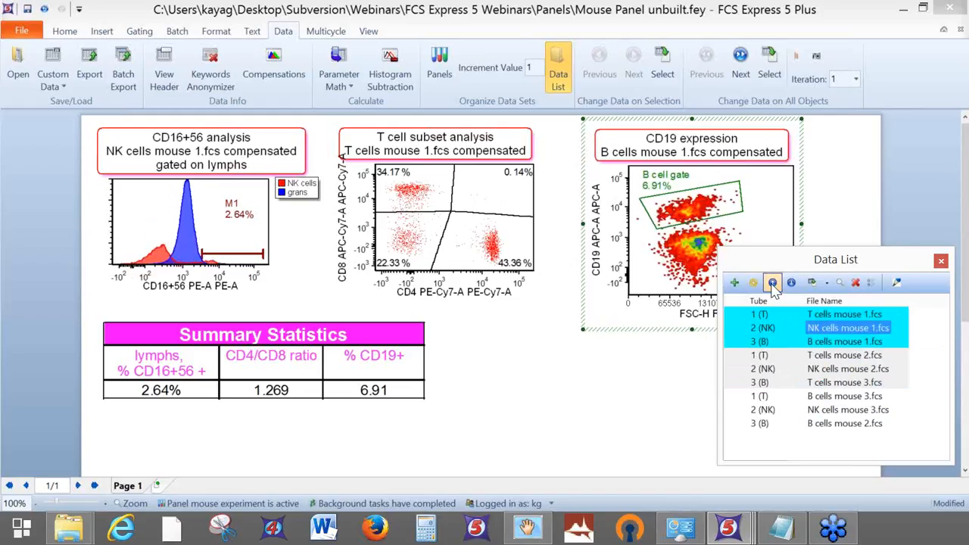
click(773, 285)
click(773, 285)
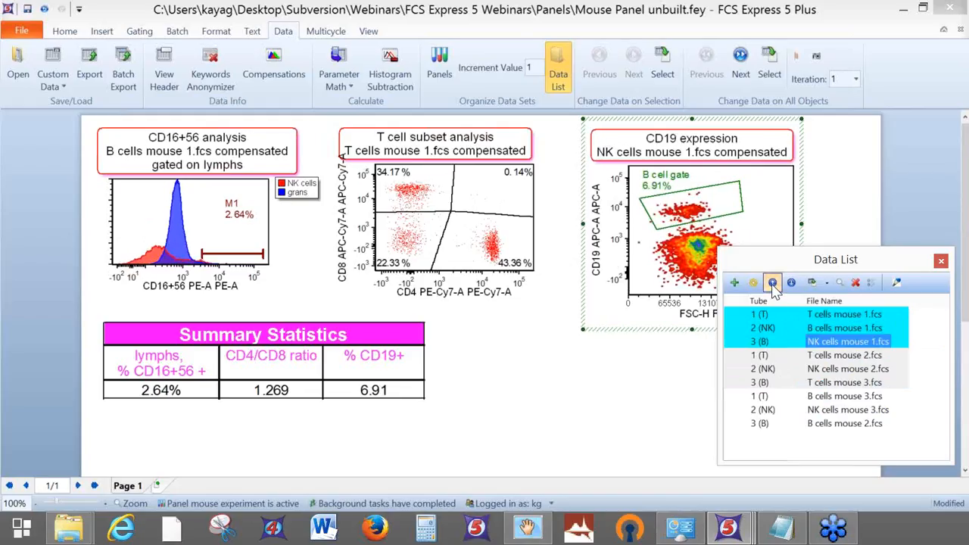
click(773, 283)
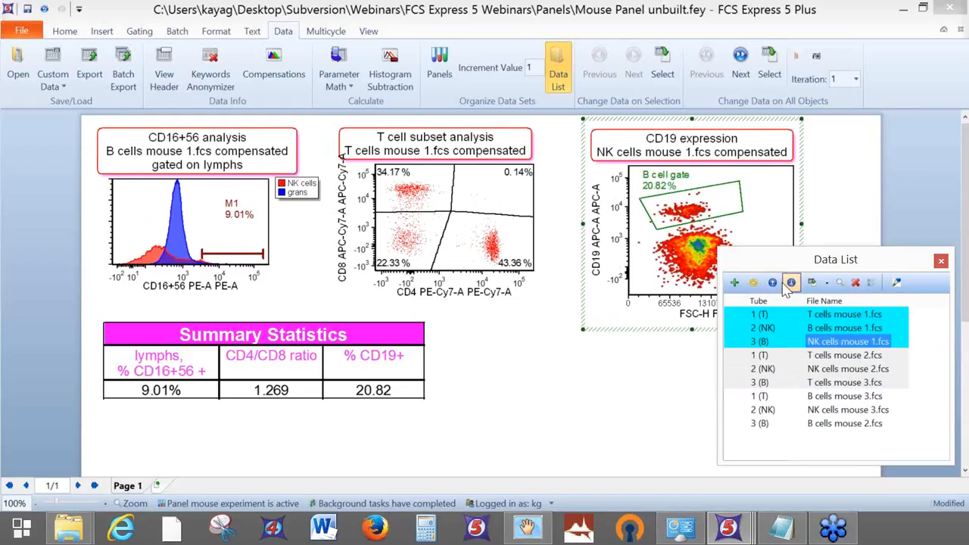
click(773, 284)
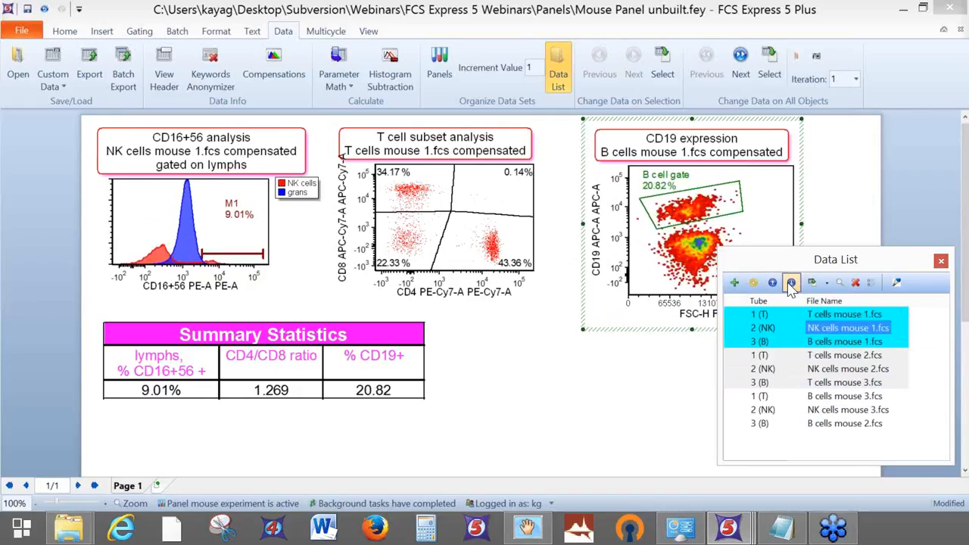
click(791, 283)
click(773, 283)
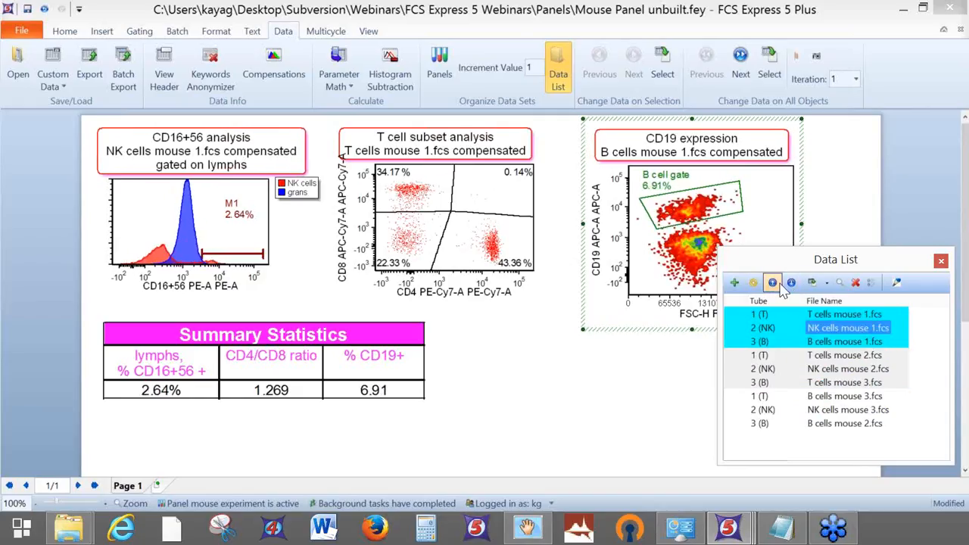
click(791, 283)
click(773, 283)
Move B cells mouse 2.fcs to tube 3 of the second set and NK cells mouse 3.fcs to tube 2 of the third, and save the layout.
drag(812, 422, 803, 382)
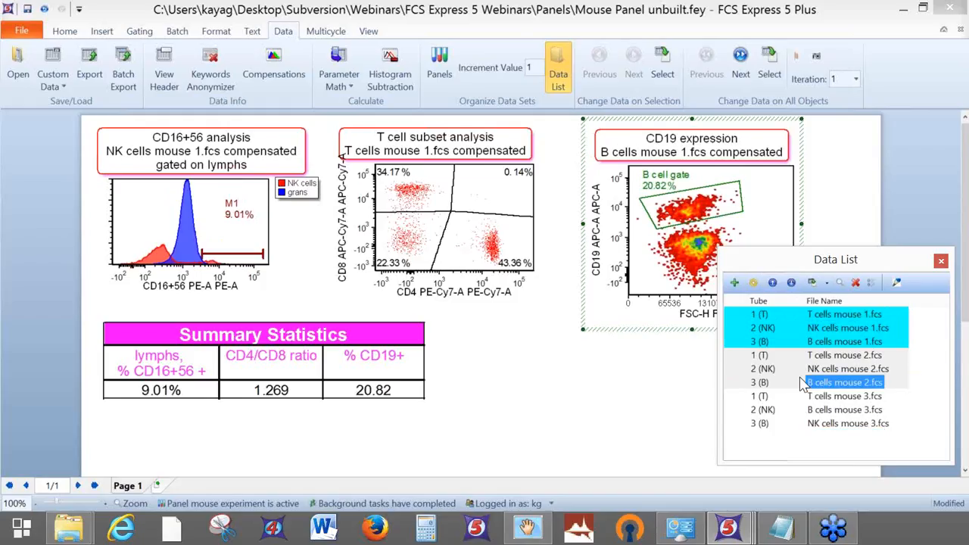
drag(813, 424, 811, 409)
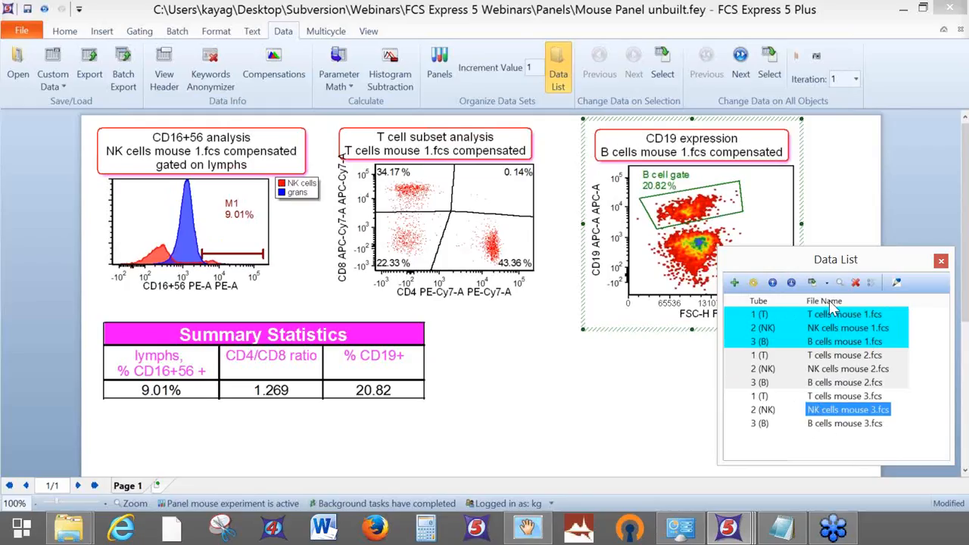
click(883, 190)
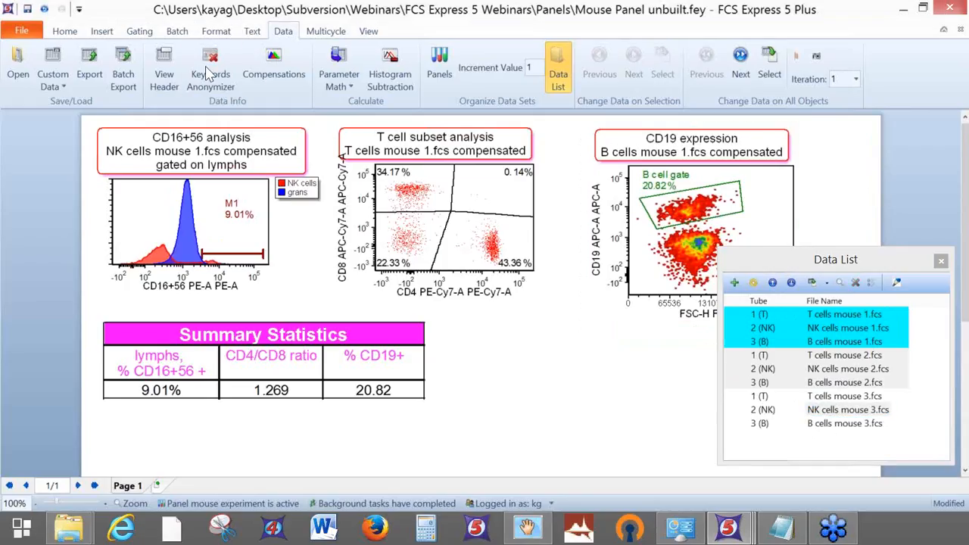
click(29, 11)
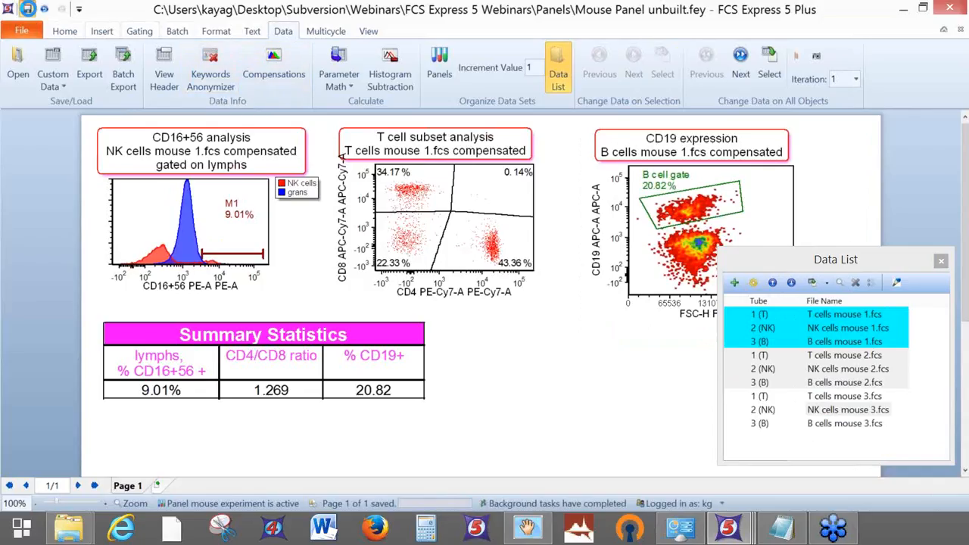
Advance the data on all objects through iteration 2 to iteration 3, checking the mouse file names in the plot titles.
click(741, 75)
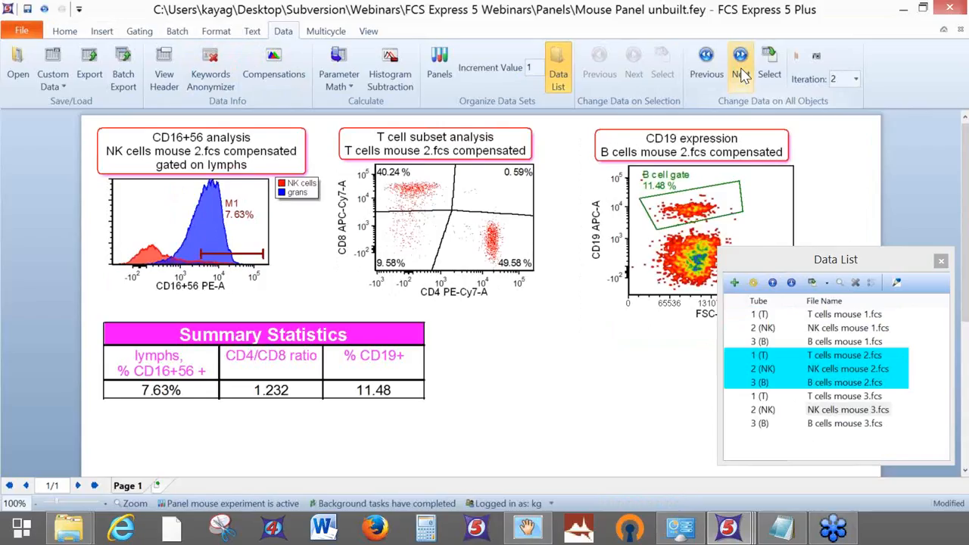
click(138, 152)
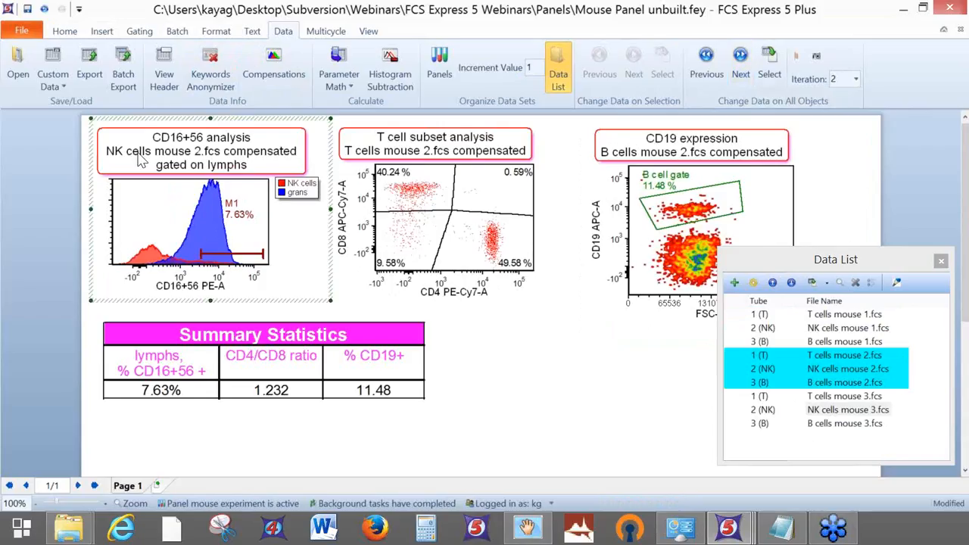
click(365, 155)
click(740, 75)
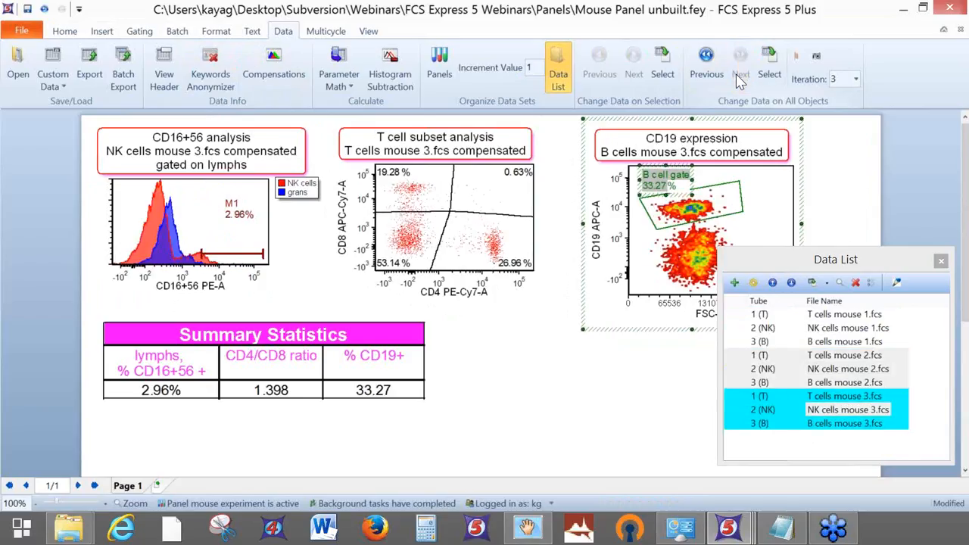
click(876, 163)
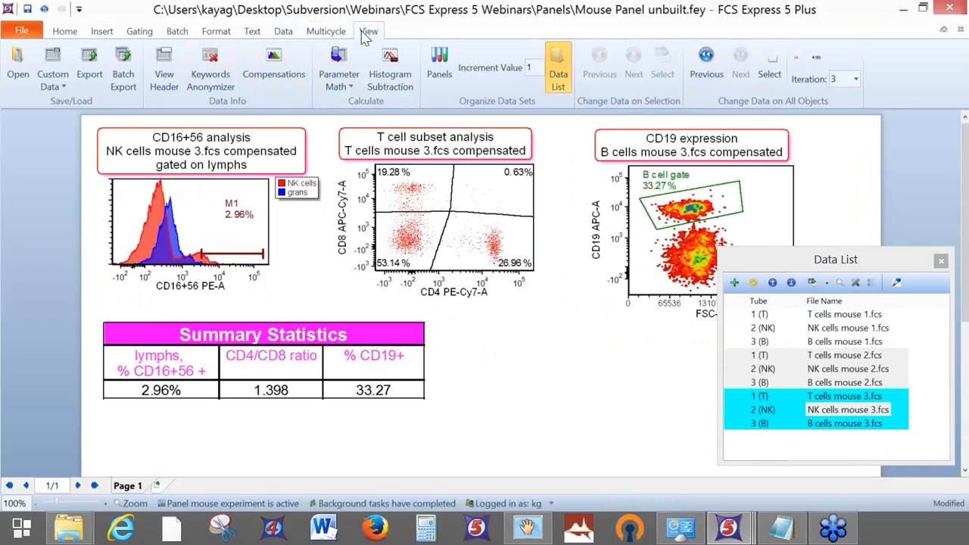
Show two pages side by side with the vertical split and display a blank page 2 beside page 1.
click(366, 35)
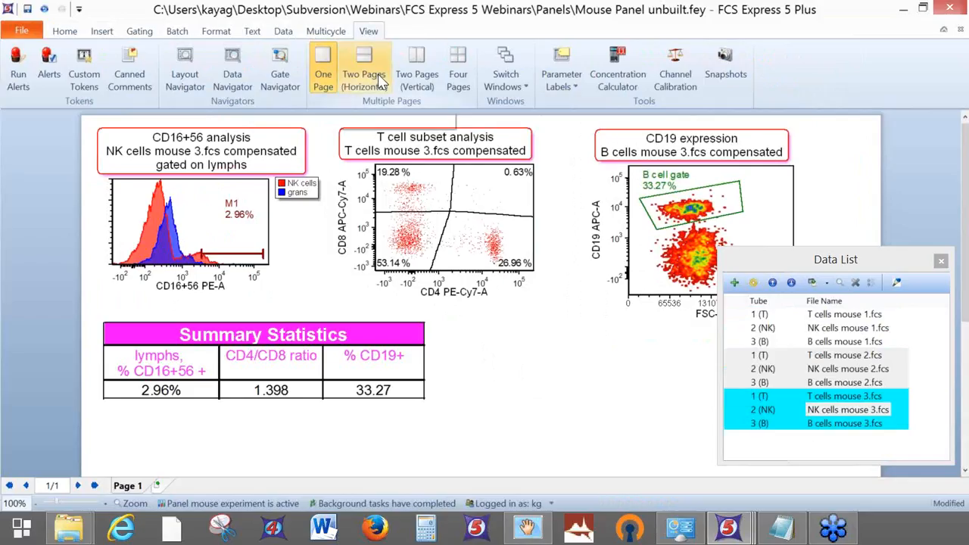
click(425, 72)
click(654, 485)
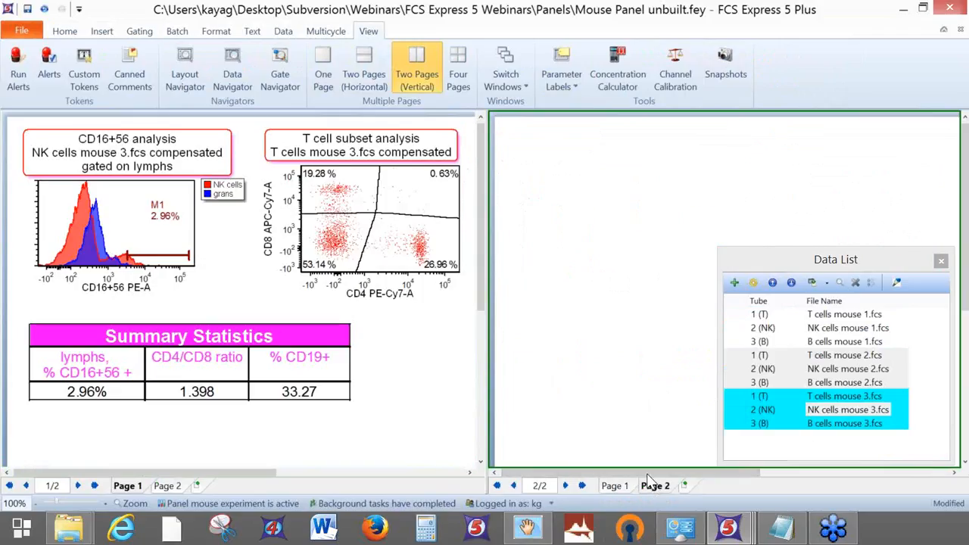
Insert a Color Dot plot of NK cells mouse 3.fcs on page 2 and set its X axis parameter to SSC-A.
double_click(820, 410)
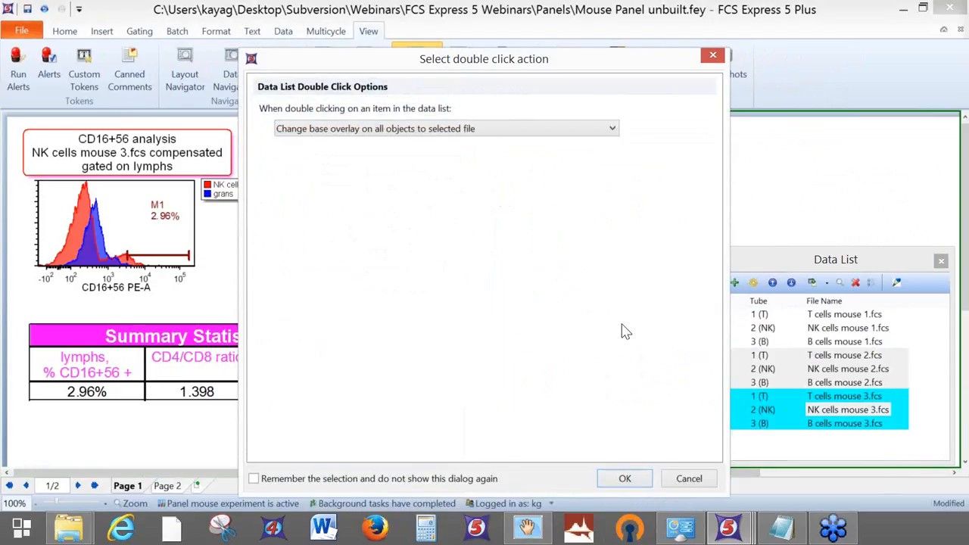
click(690, 477)
drag(819, 409, 564, 176)
drag(500, 142, 499, 142)
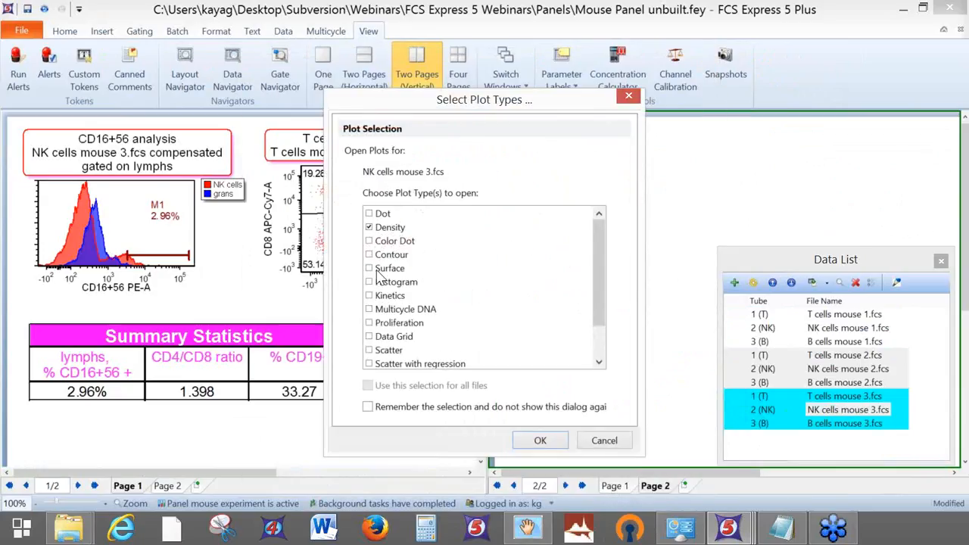
click(369, 241)
click(369, 227)
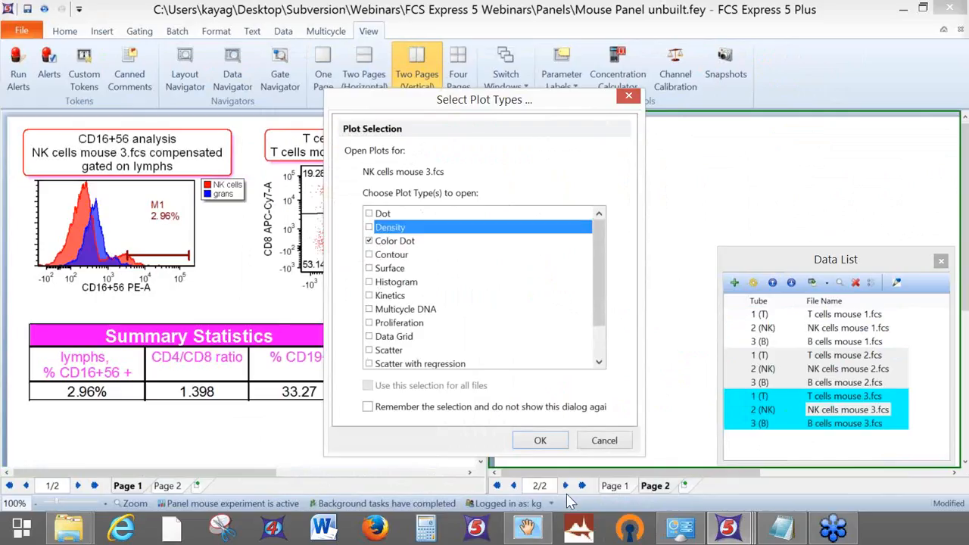
click(542, 442)
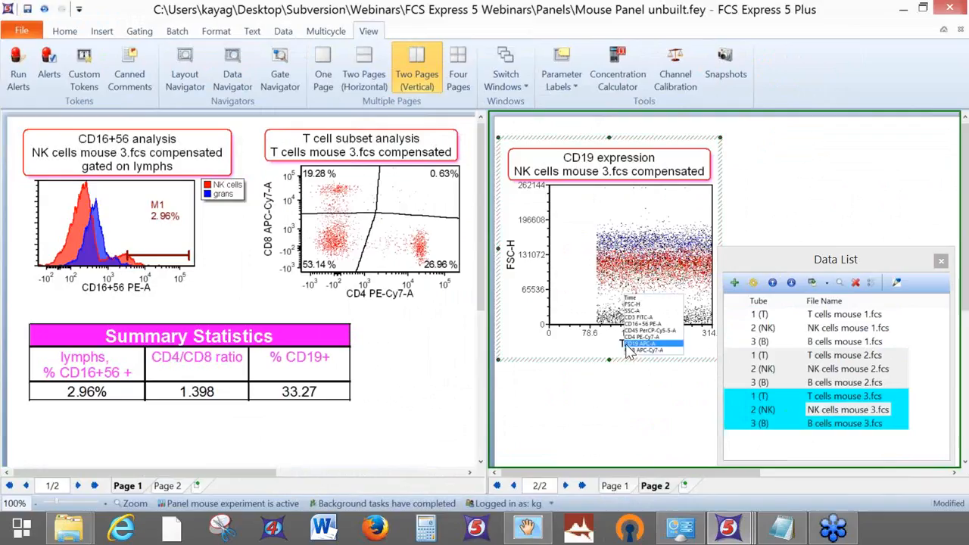
click(630, 344)
click(636, 311)
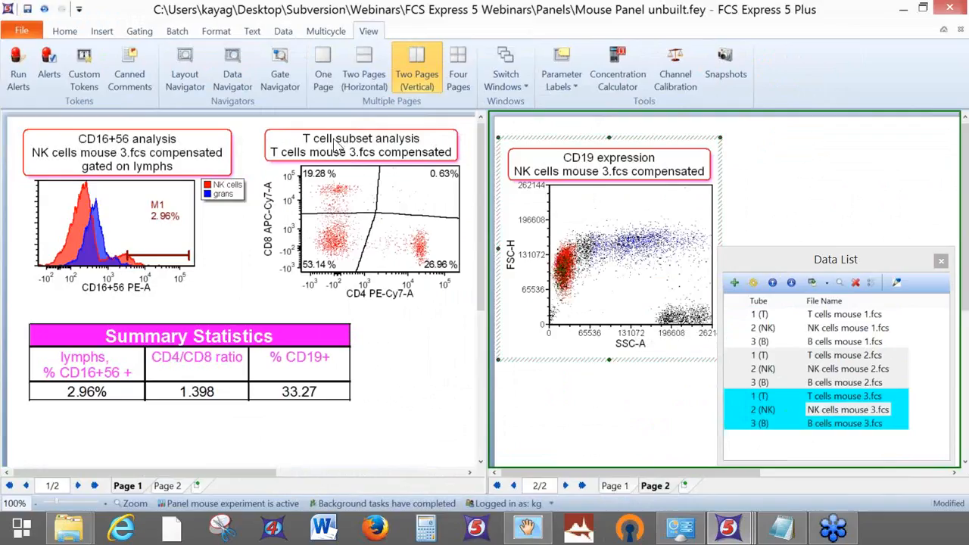
Draw a rectangle gate around the high SSC-A blue population on page 2's dot plot, named "new gate" and coloured purple.
click(140, 34)
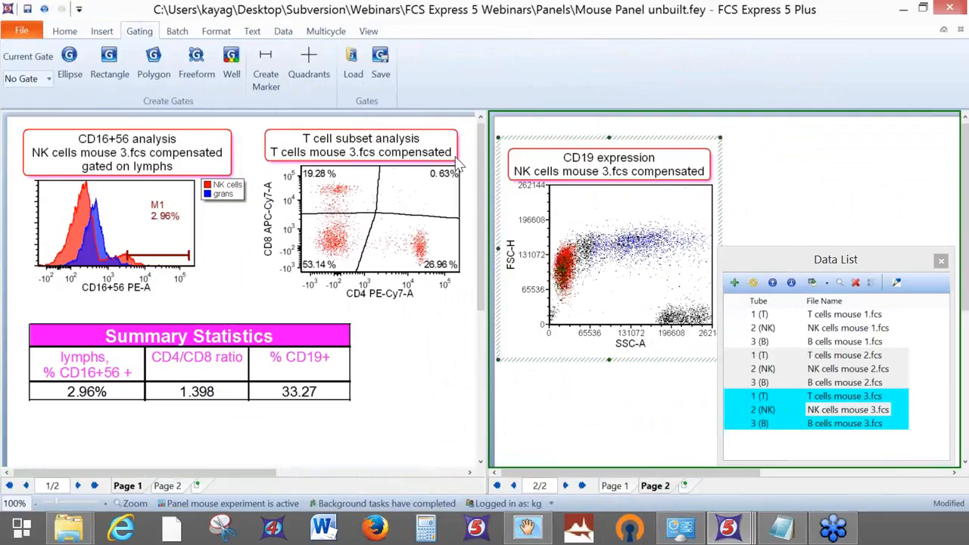
click(110, 65)
drag(597, 219, 698, 271)
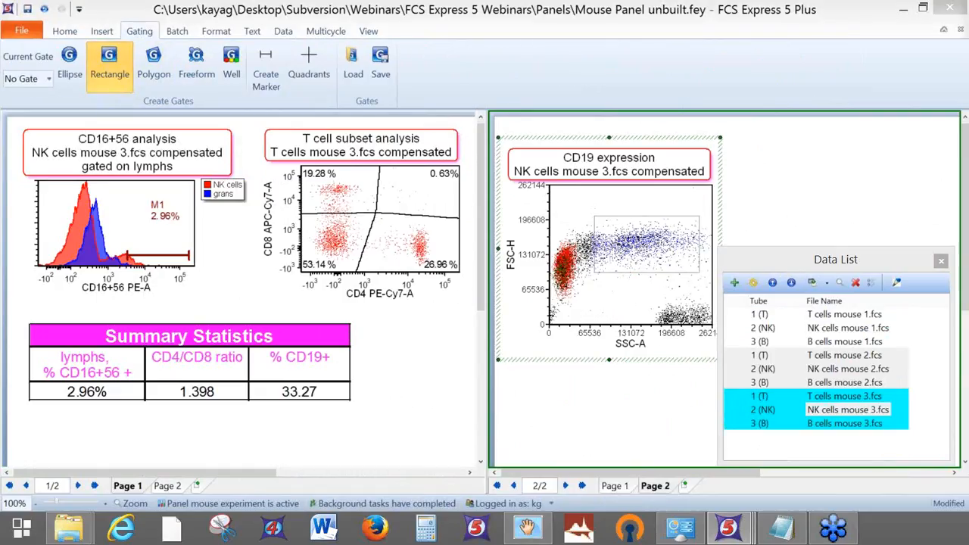
mouse_move(777, 374)
mouse_down()
mouse_move(672, 149)
mouse_move(549, 135)
mouse_up()
text(new gate)
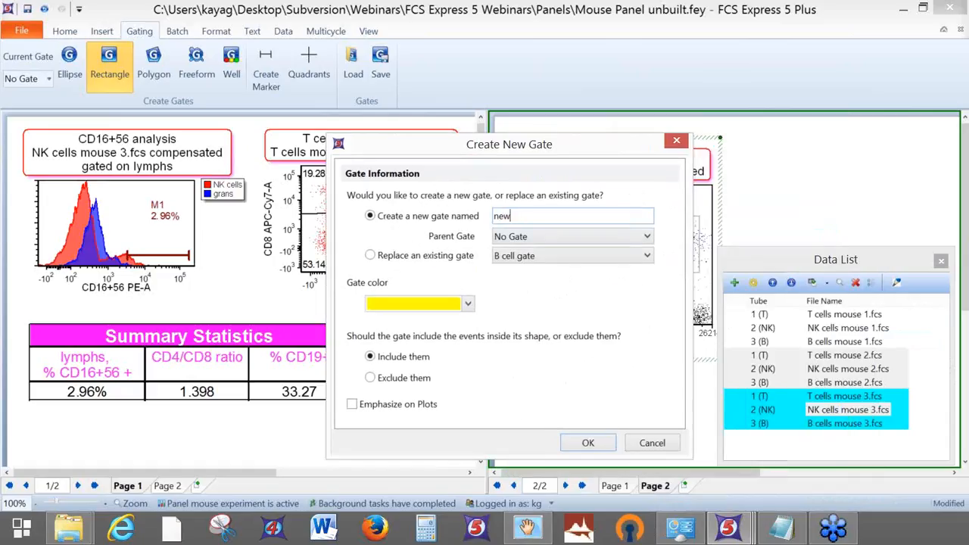
click(468, 304)
click(452, 349)
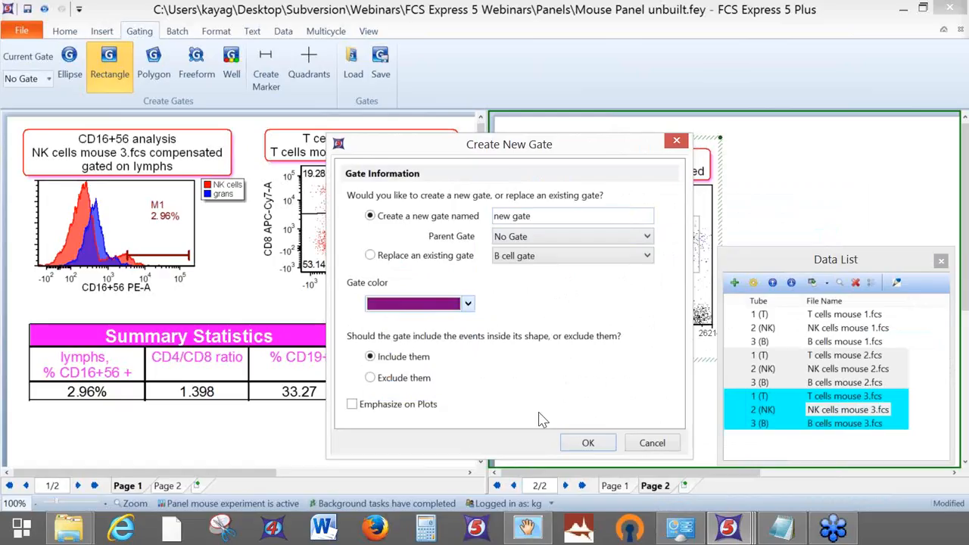
click(586, 443)
Create a second plot gated on "new gate" beside the first, with CD4 PE-Cy7-A on X and CD45 PerCP-Cy5-5-A on Y.
drag(790, 263, 593, 321)
drag(625, 260, 754, 132)
click(863, 340)
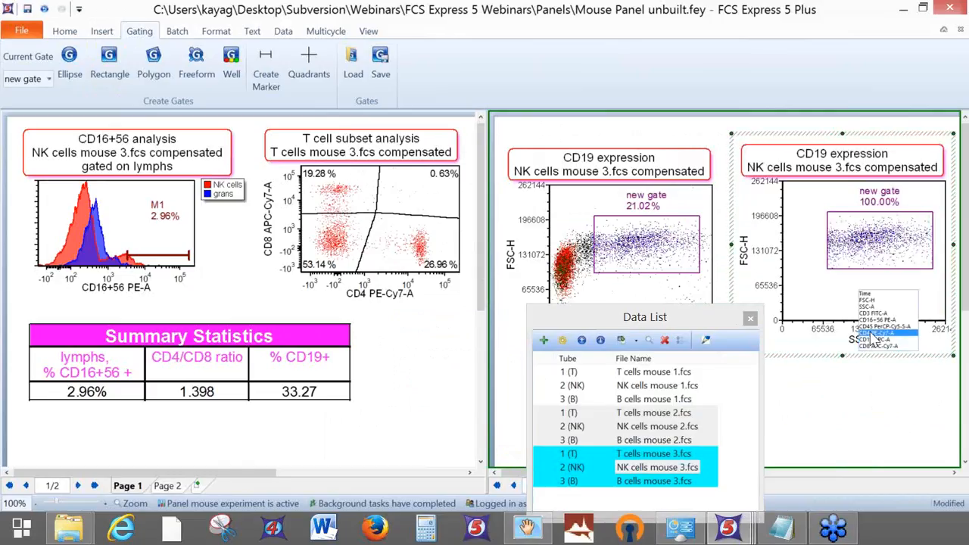
click(870, 333)
click(744, 250)
click(765, 261)
Insert a Histogram of B cells mouse 3.fcs on page 2 and place it below the gated plot.
drag(632, 317, 521, 261)
shift+click(535, 430)
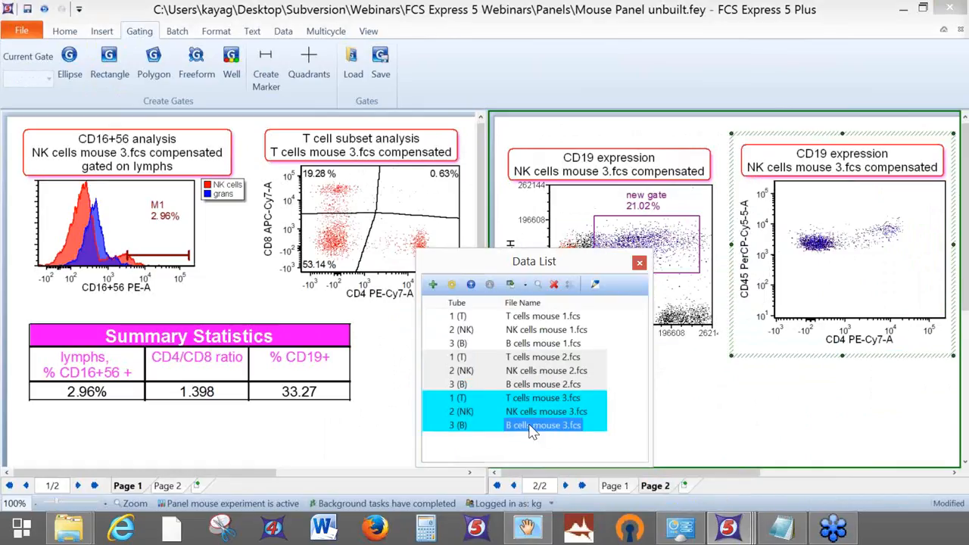
drag(712, 420, 695, 386)
click(379, 244)
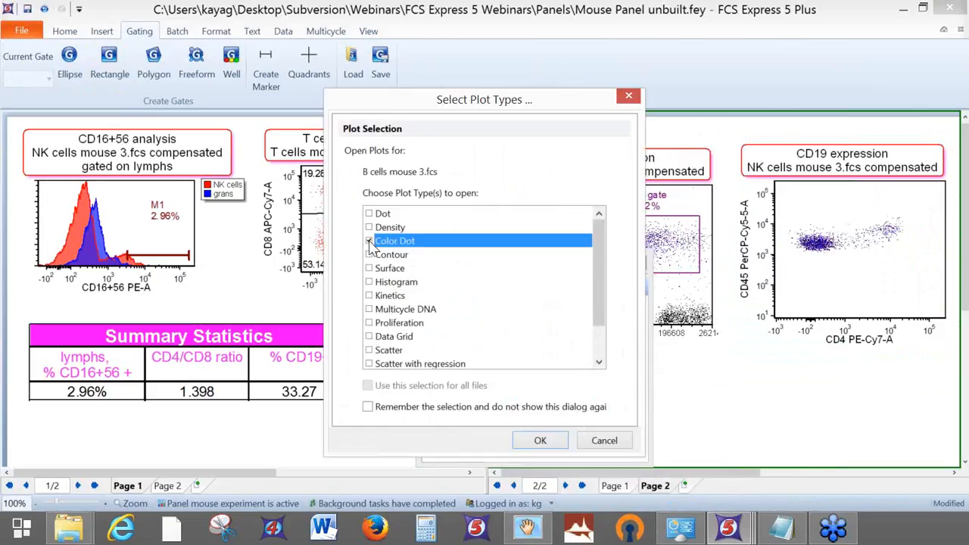
click(369, 282)
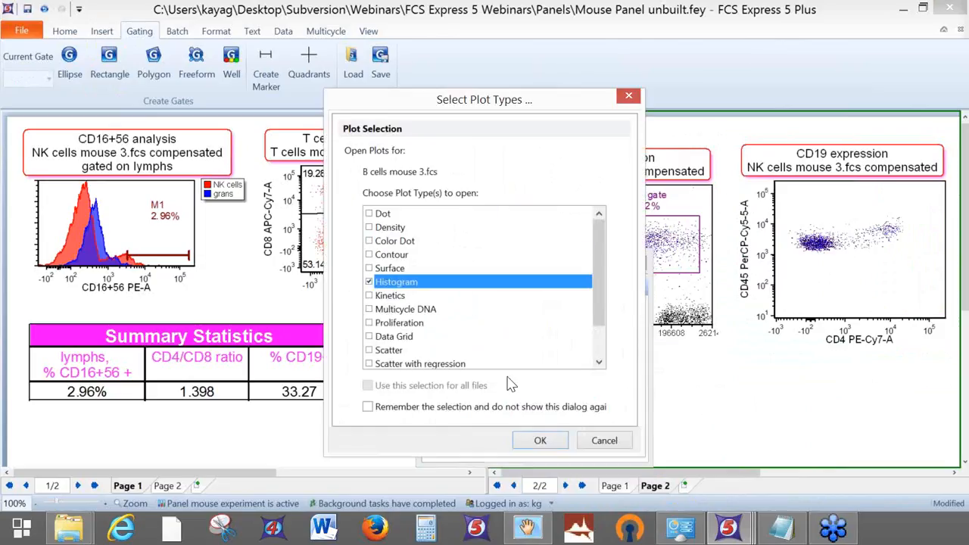
click(540, 442)
mouse_move(755, 386)
mouse_down()
mouse_move(796, 369)
mouse_move(795, 358)
mouse_up()
Set the histogram's X parameter to CD16+56 PE-A and draw a marker across its tall, narrow peak.
scroll(809, 408, down, 3)
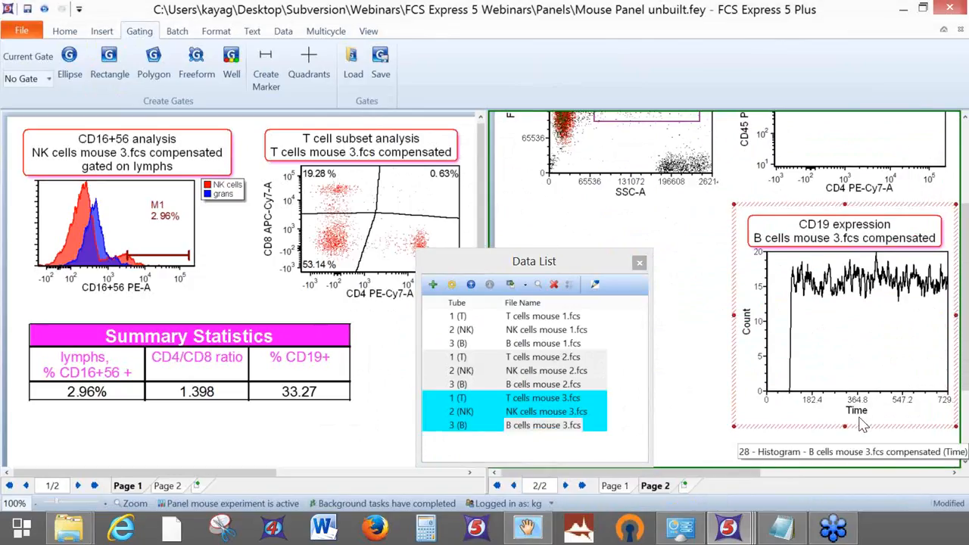
click(856, 409)
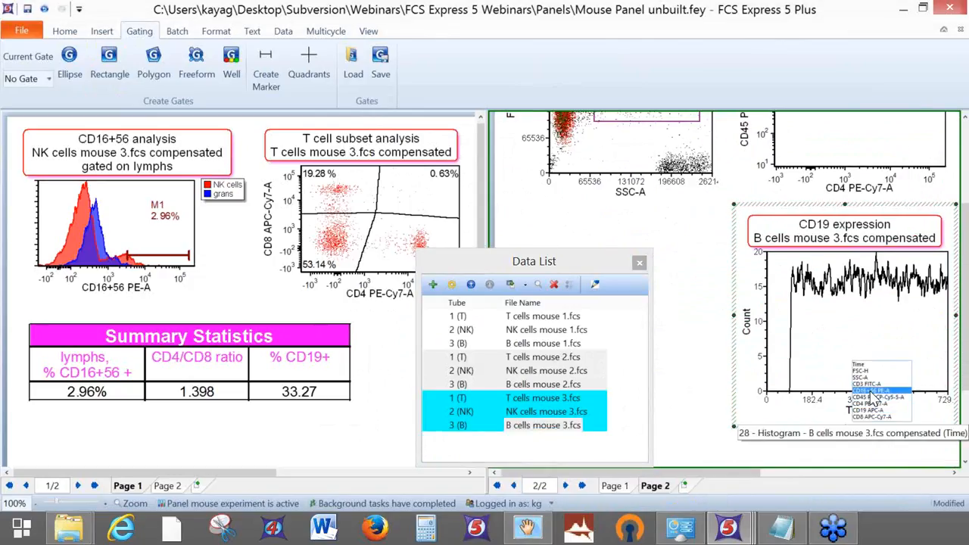
click(871, 394)
right_click(861, 307)
click(816, 190)
drag(880, 313, 937, 313)
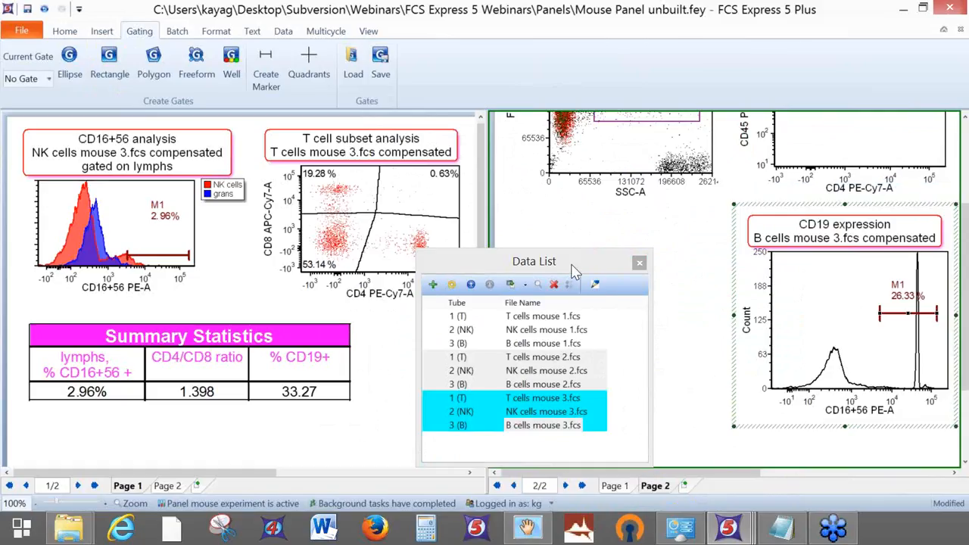
Step the data on all objects back to iteration 1 and forward to iteration 2, checking the new page 2 plots.
click(283, 31)
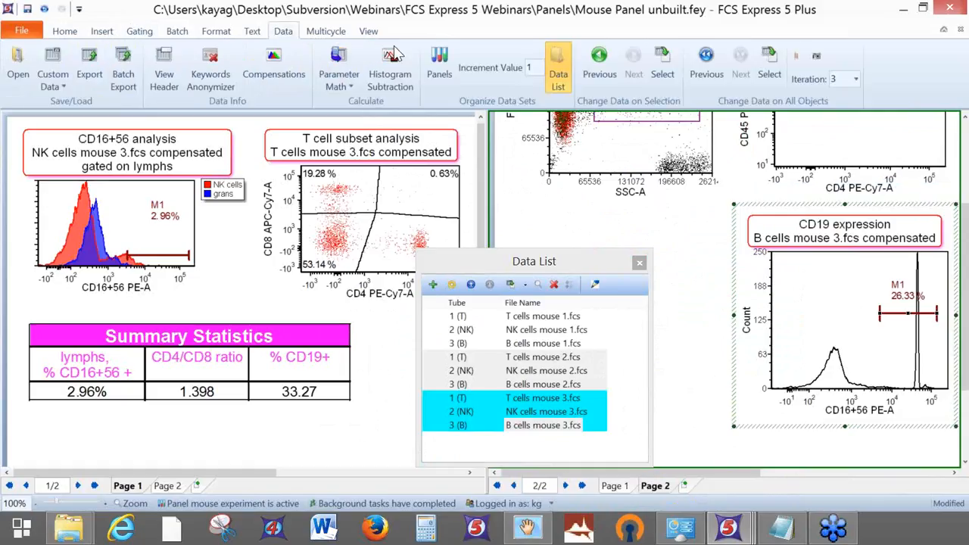
click(708, 76)
click(711, 80)
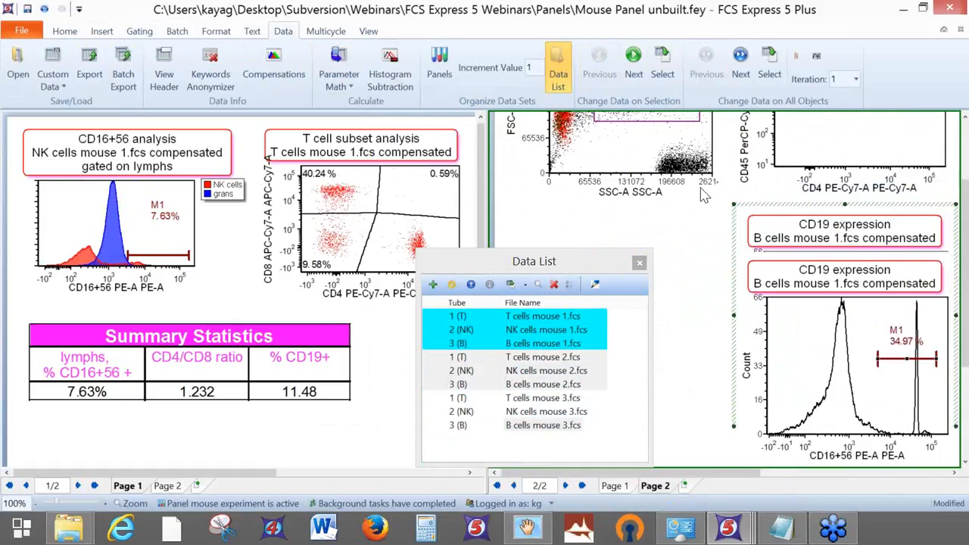
click(741, 71)
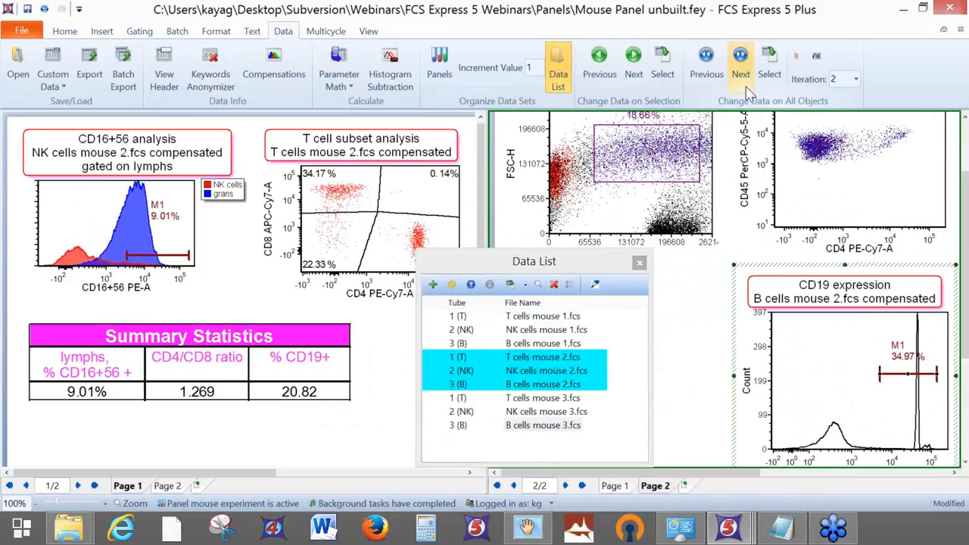
scroll(748, 87, up, 3)
scroll(968, 144, up, 1)
scroll(967, 146, up, 1)
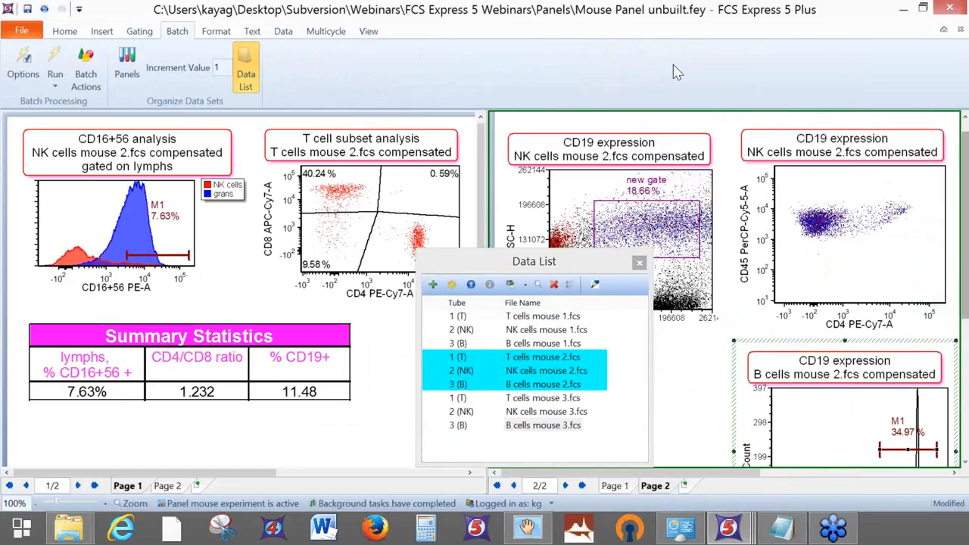
Cycle the data on all objects through iterations 1, 2 and 3, then return to iteration 1.
click(283, 31)
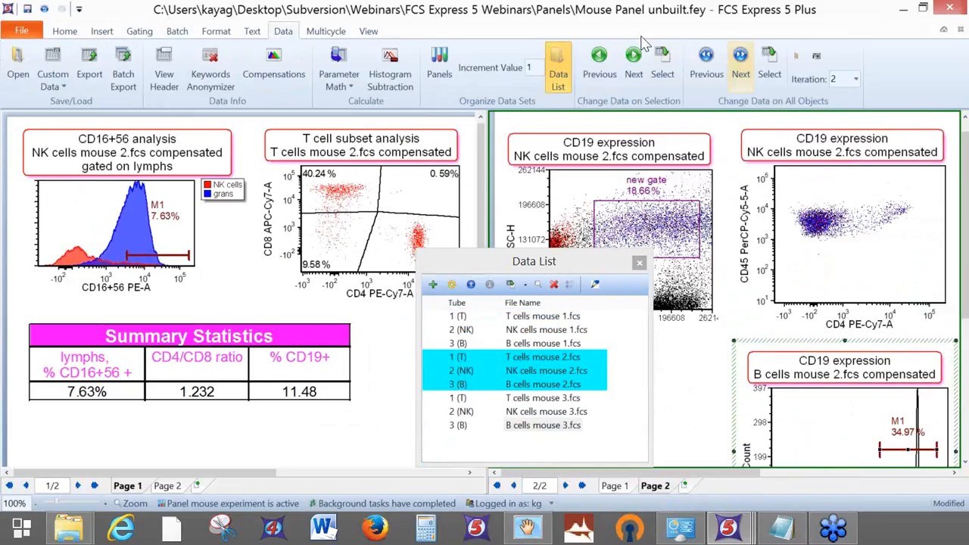
click(704, 68)
click(742, 67)
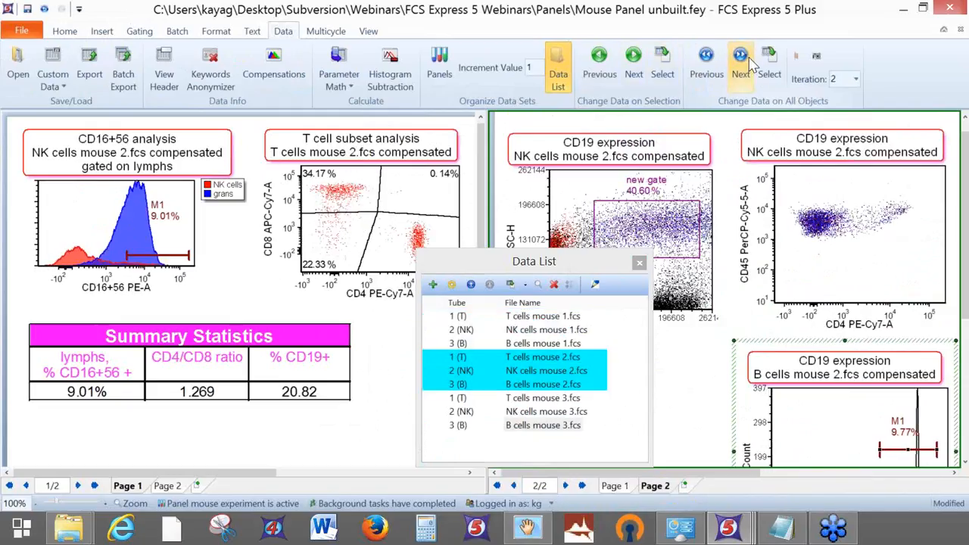
click(746, 65)
click(708, 69)
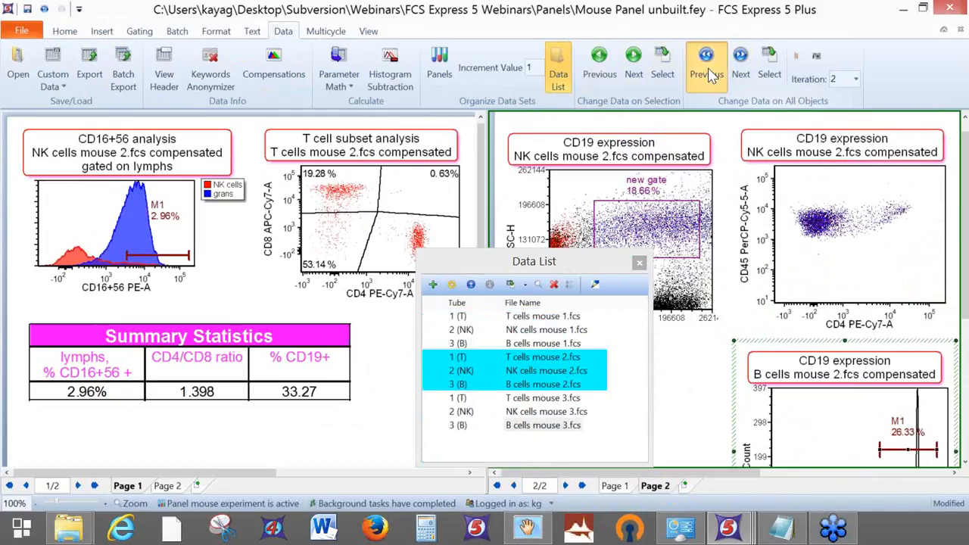
click(711, 72)
Add a Save To PDF batch action with Printing (High) quality, combining the output from all iterations into a single file.
click(177, 31)
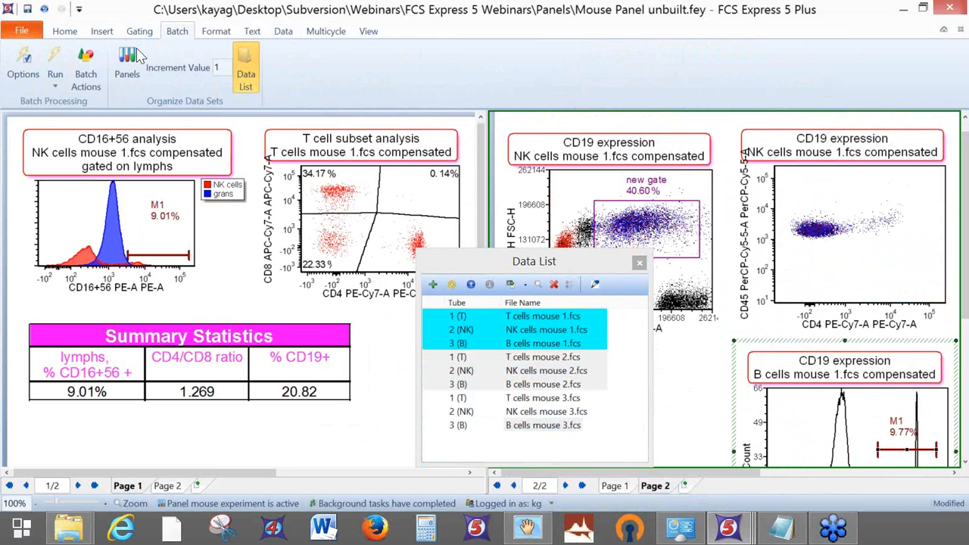
click(86, 77)
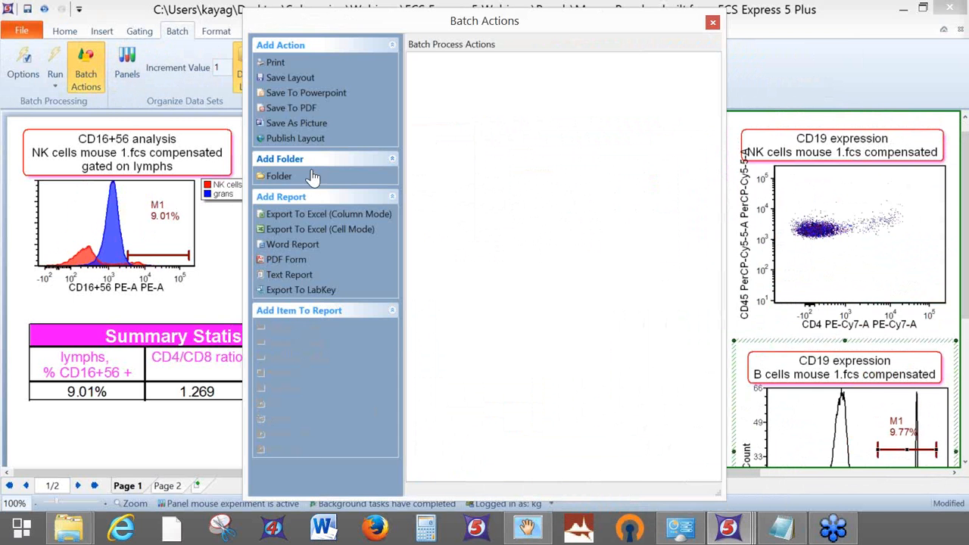
drag(556, 29, 375, 54)
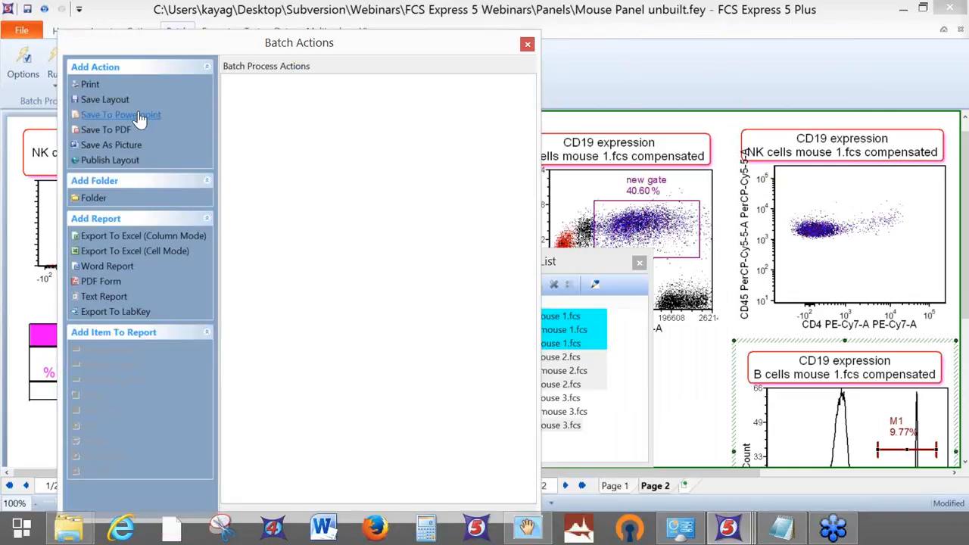
double_click(106, 130)
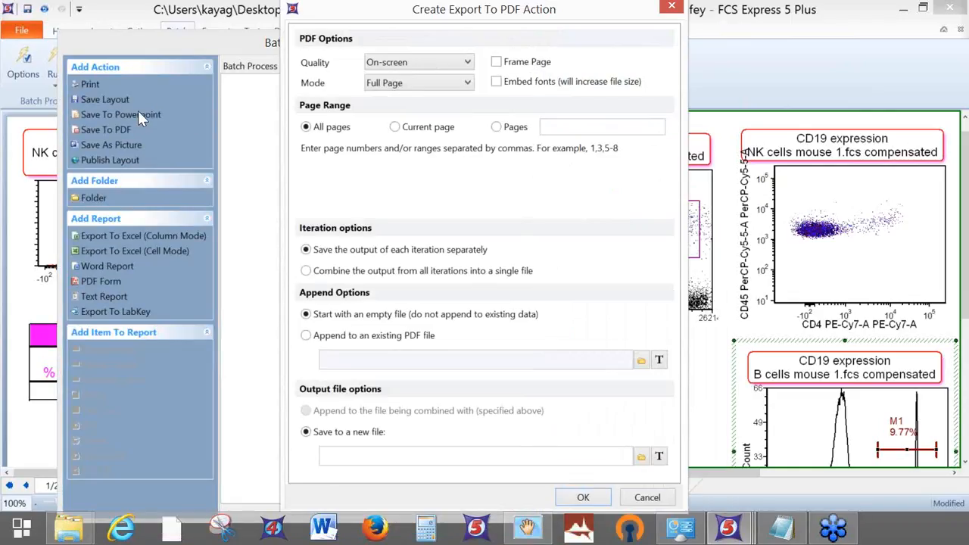
click(427, 65)
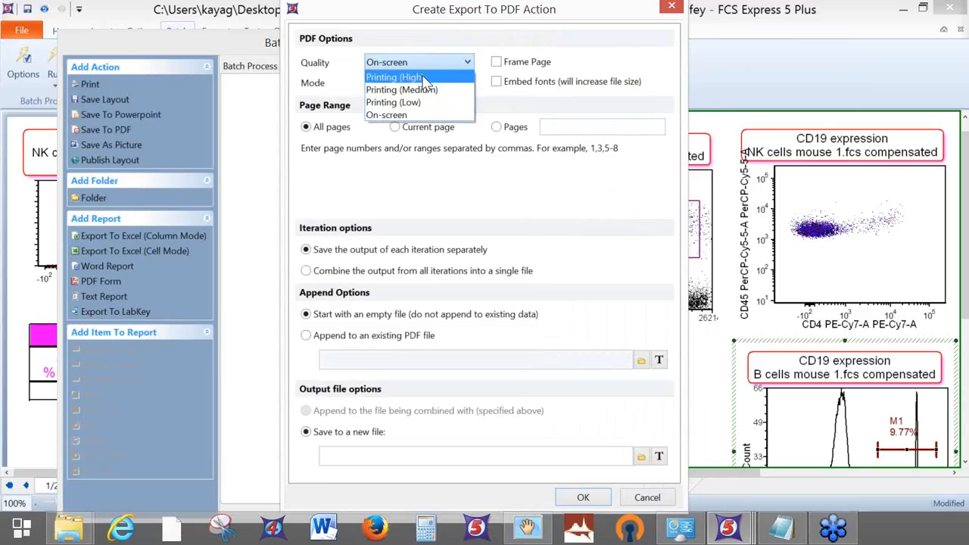
click(426, 78)
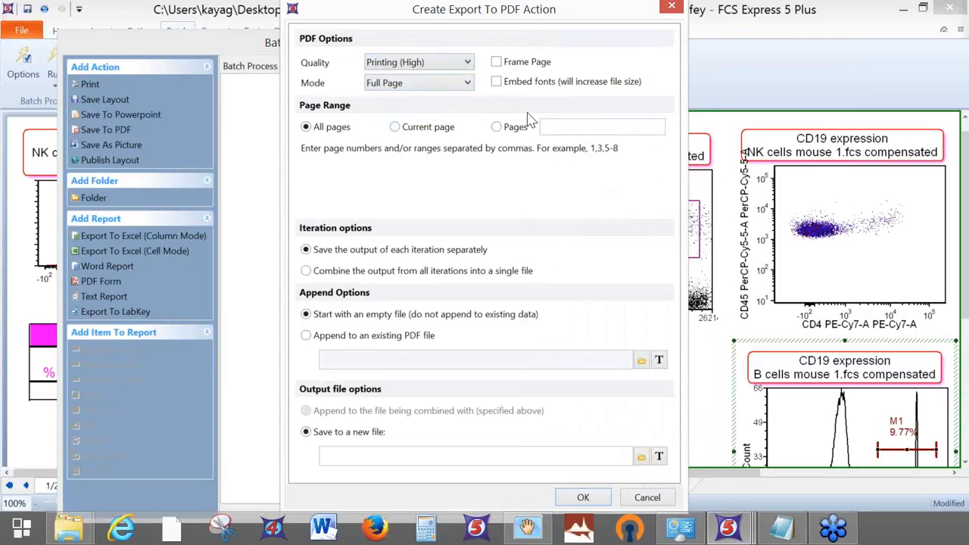
click(421, 276)
Set the PDF action's output file to "panel batch" on the Desktop, then confirm the action and close Batch Actions.
click(641, 458)
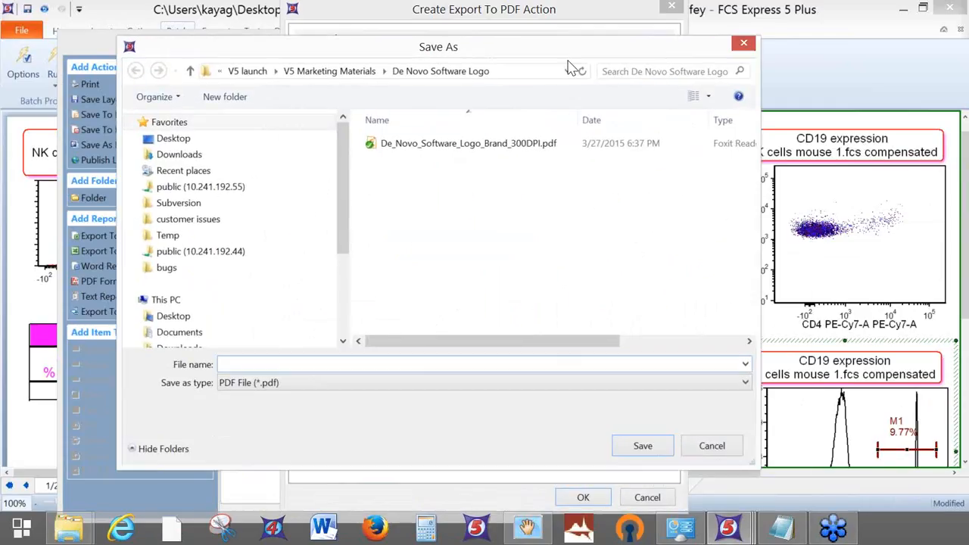
click(166, 132)
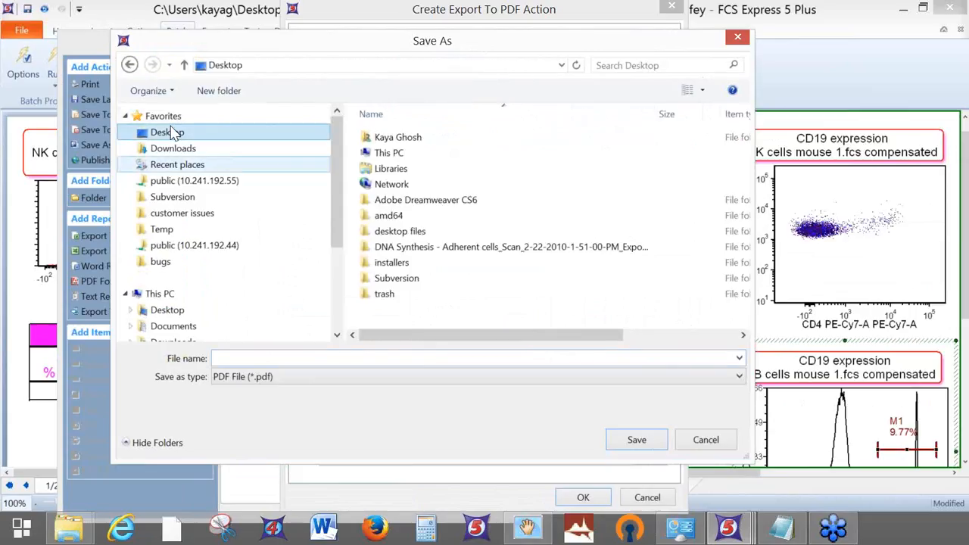
click(298, 356)
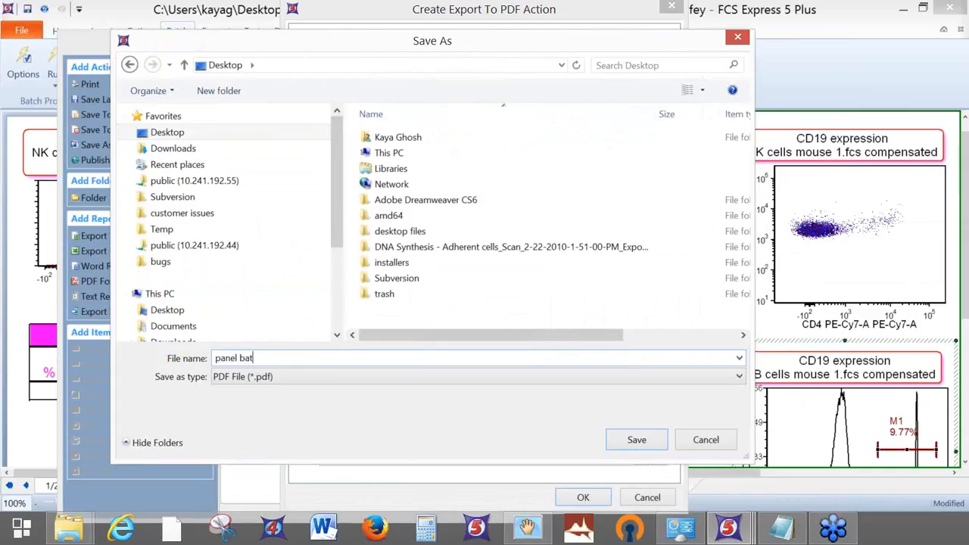
click(622, 440)
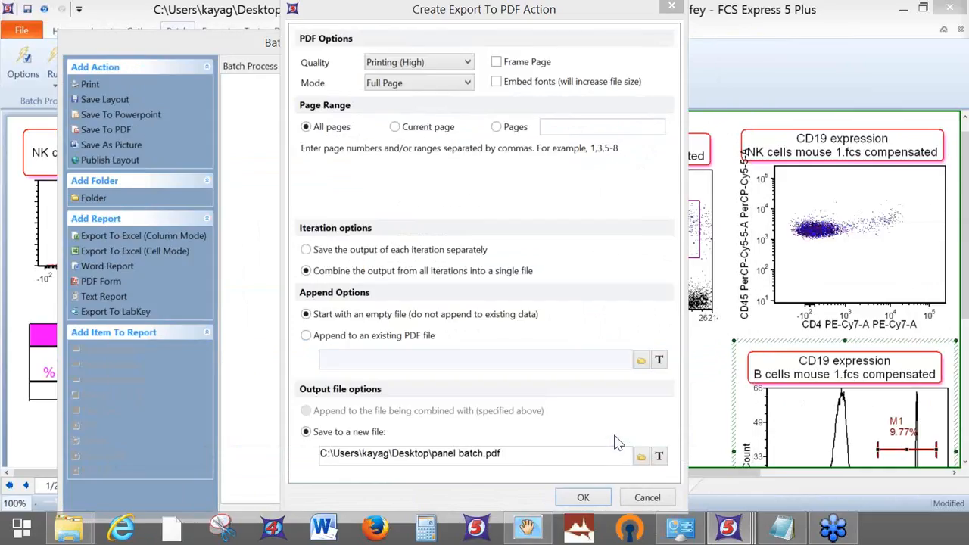
click(597, 500)
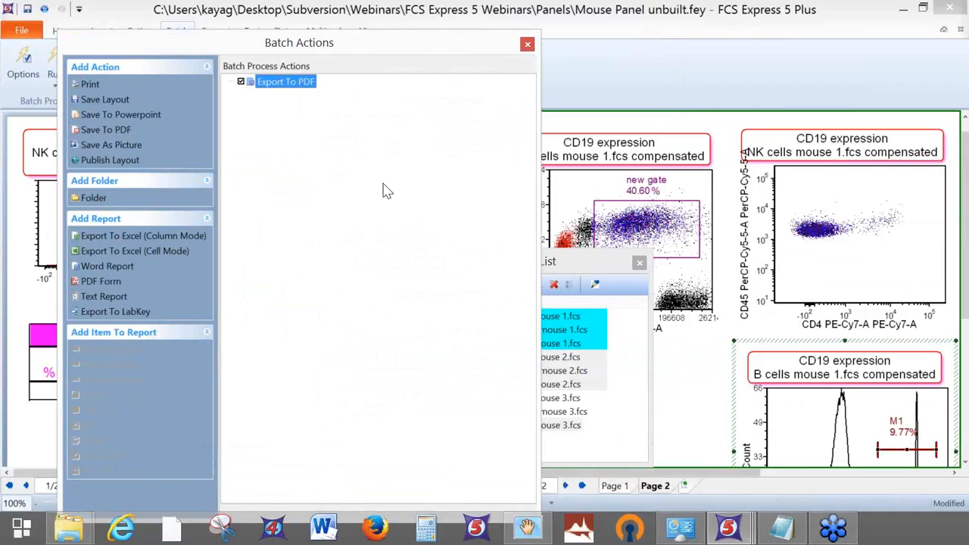
click(528, 44)
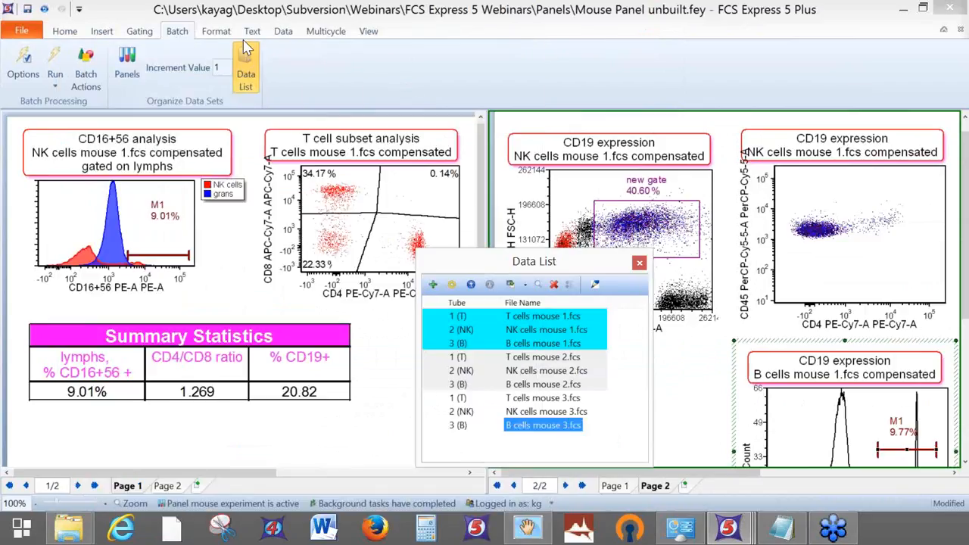
Run the batch process from iteration 1 to export the panel iterations to PDF.
click(288, 35)
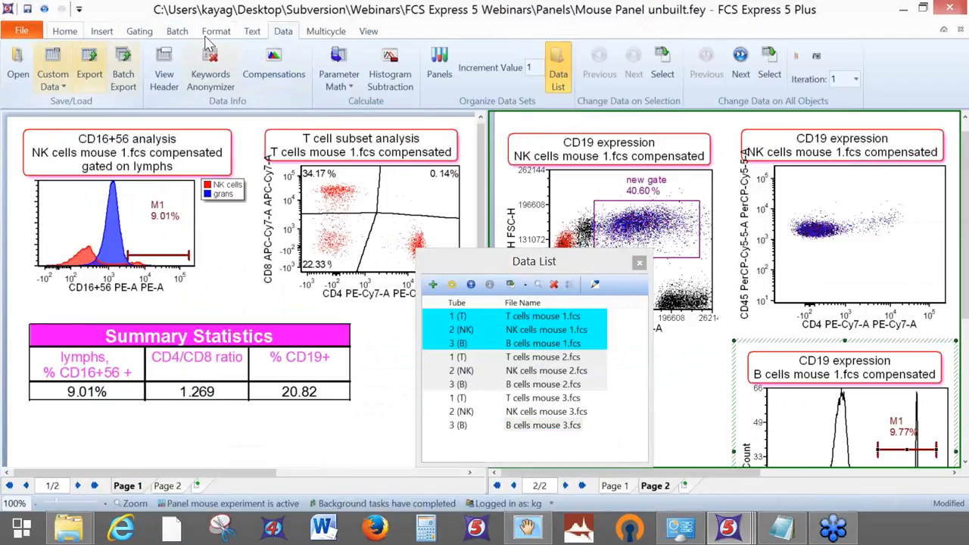
click(177, 31)
click(56, 67)
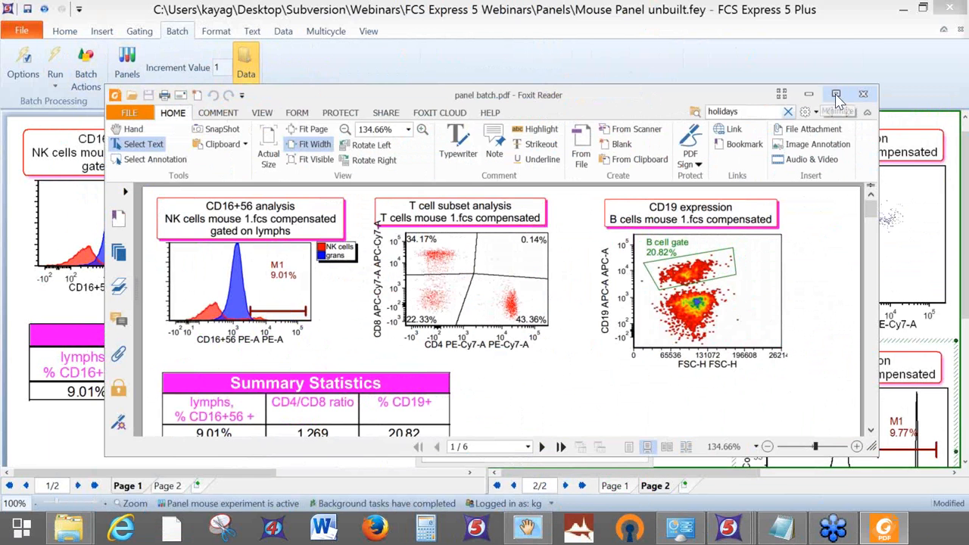
Maximize the exported panel batch PDF, examine the plots and statistics across its pages, and close it.
click(836, 94)
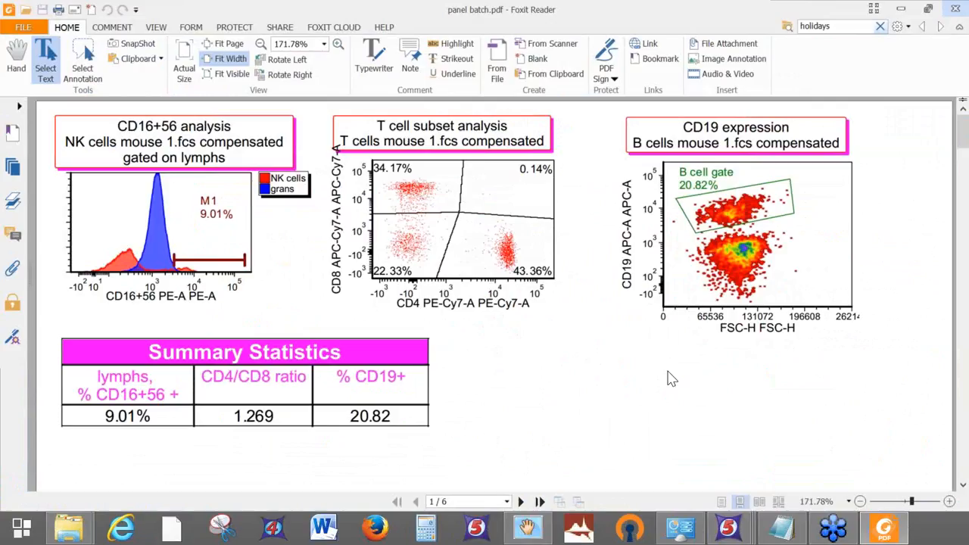
scroll(669, 378, down, 1)
scroll(673, 386, up, 1)
scroll(746, 478, down, 3)
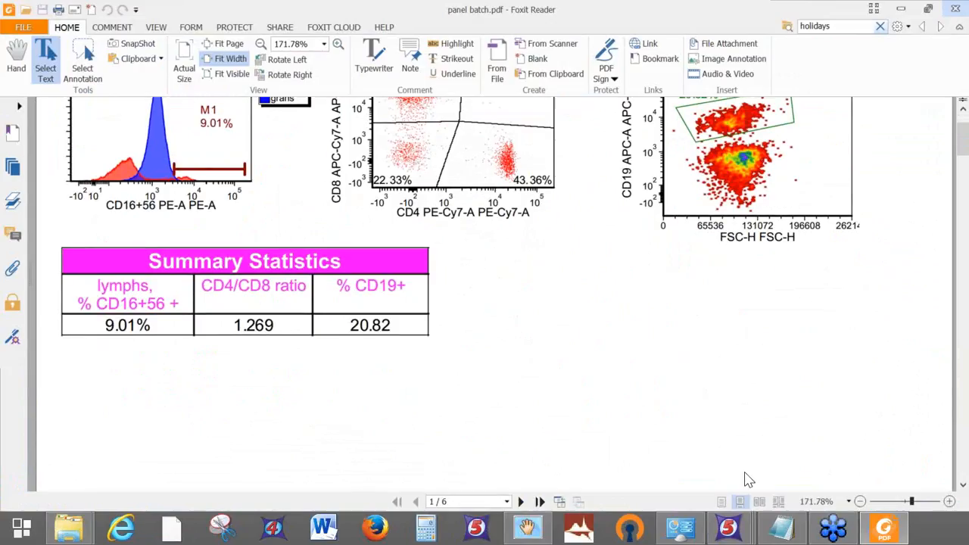
scroll(746, 478, down, 15)
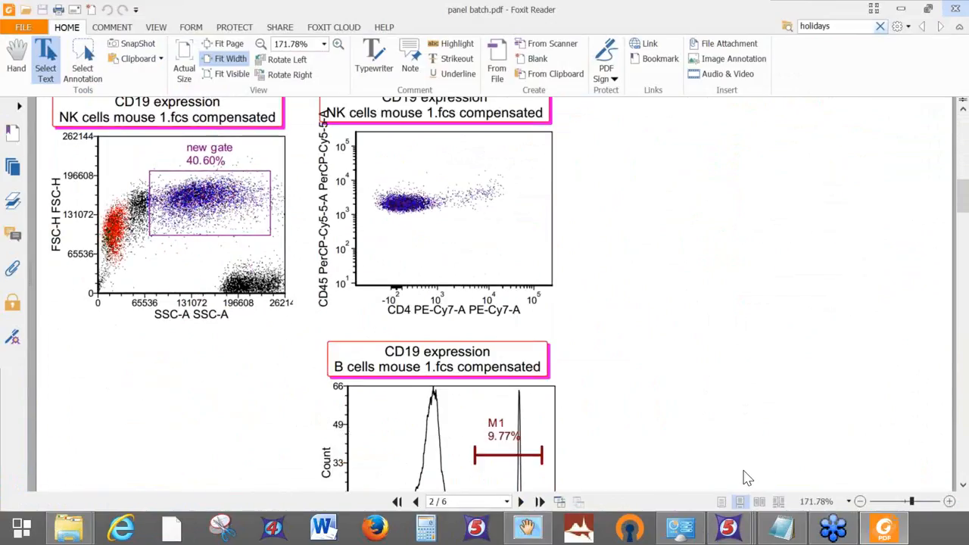
scroll(746, 478, down, 13)
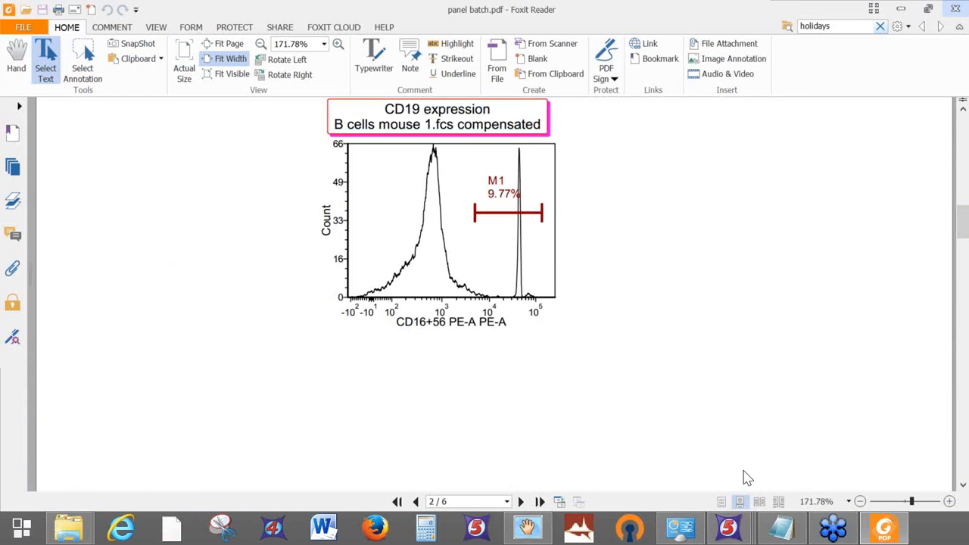
scroll(746, 478, down, 20)
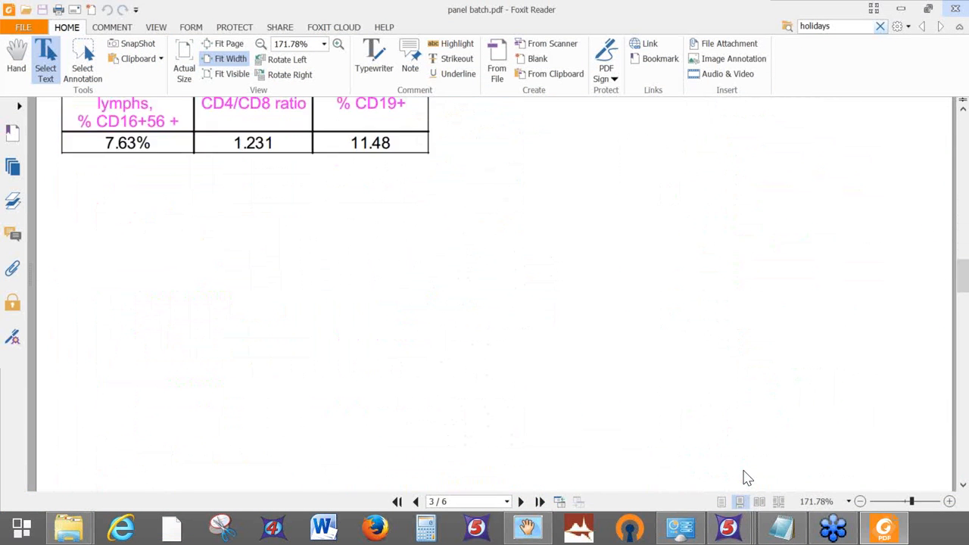
scroll(745, 478, down, 20)
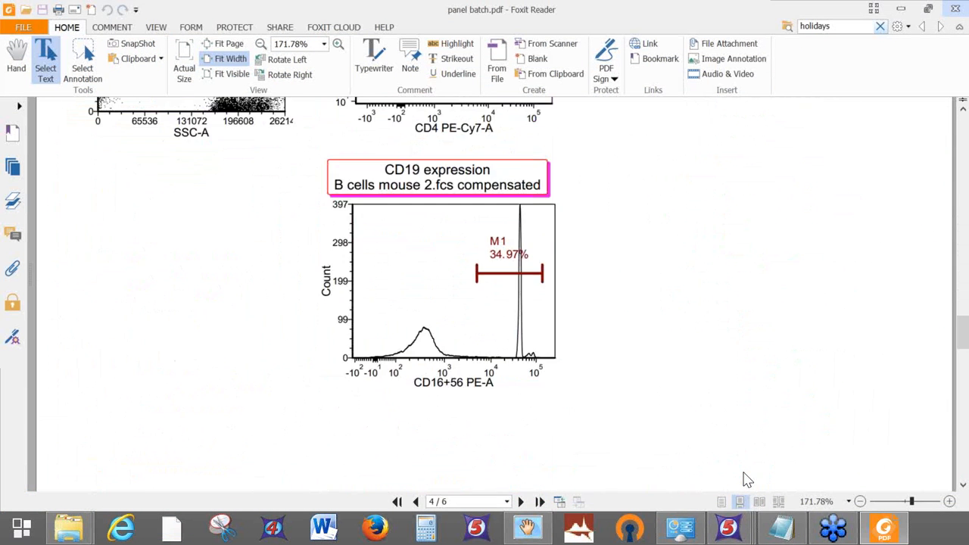
scroll(746, 478, down, 20)
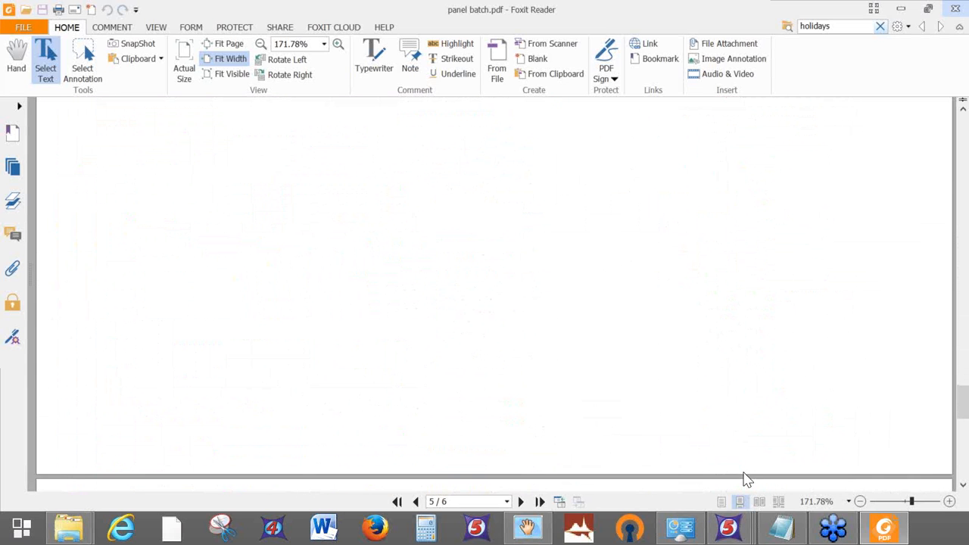
click(956, 12)
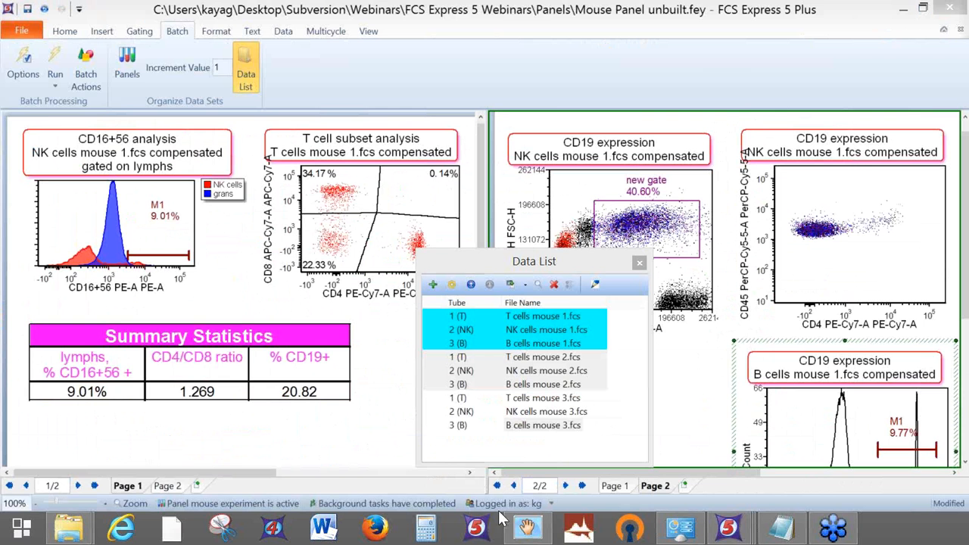
mouse_move(723, 528)
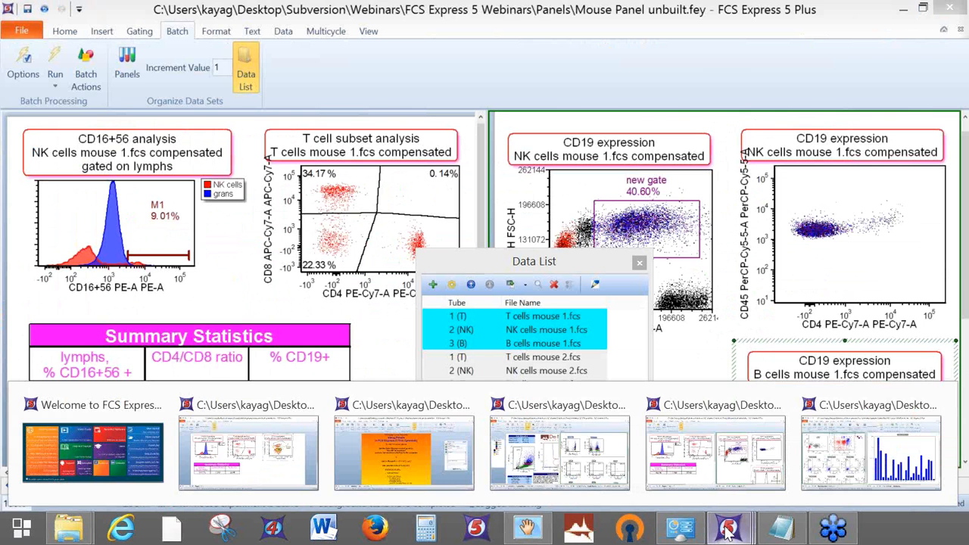
click(409, 464)
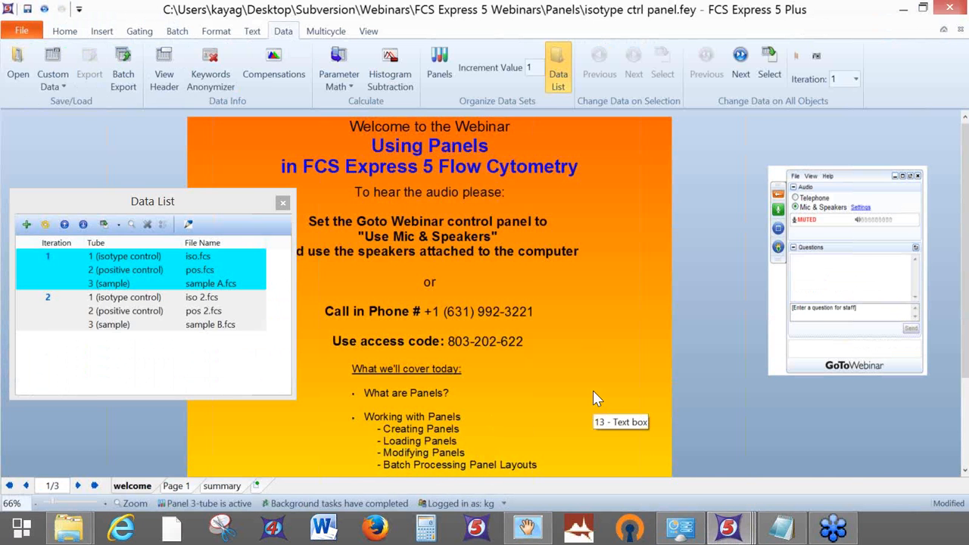
mouse_move(728, 527)
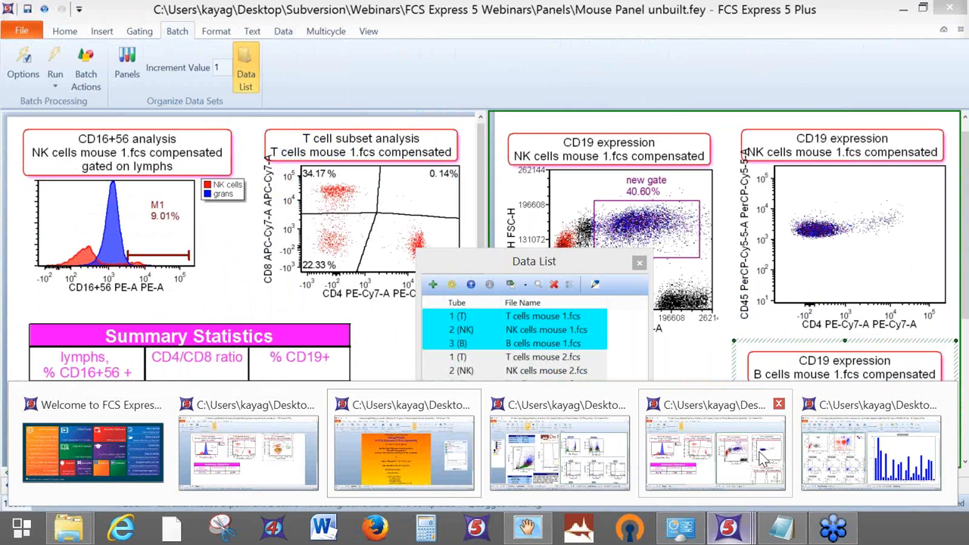
click(871, 454)
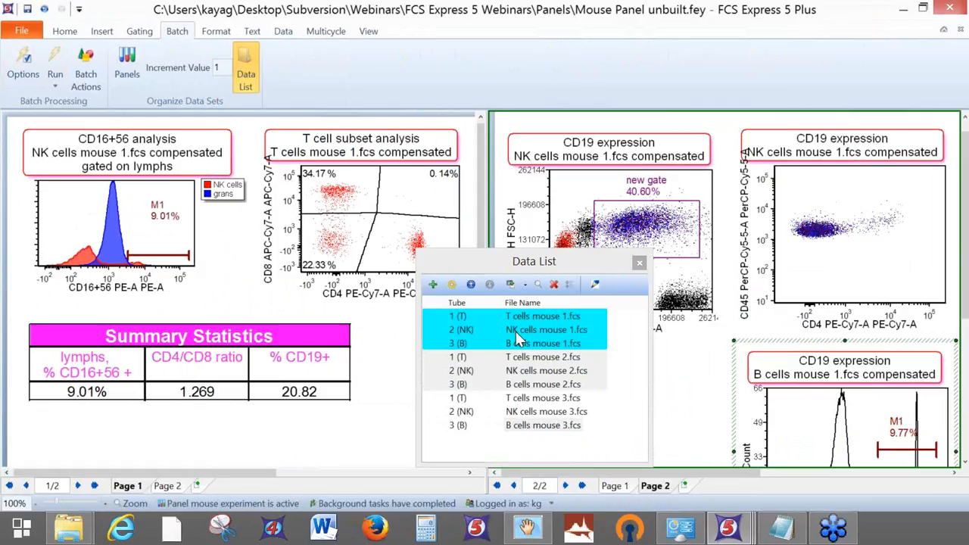
Save the layout under the name Mouse Panel unlinked.fey in the Panels folder with the Unlinked data link style.
drag(504, 261, 451, 195)
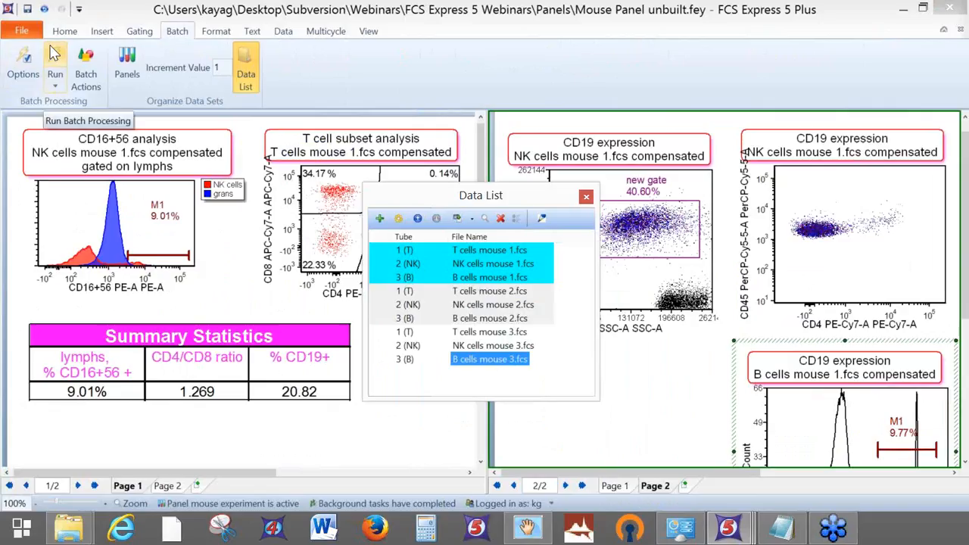
click(18, 31)
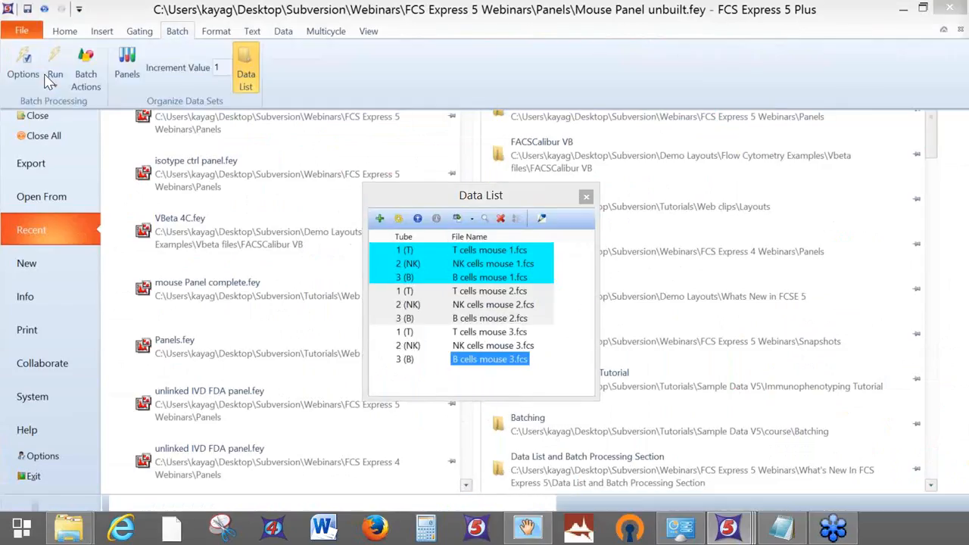
key(Escape)
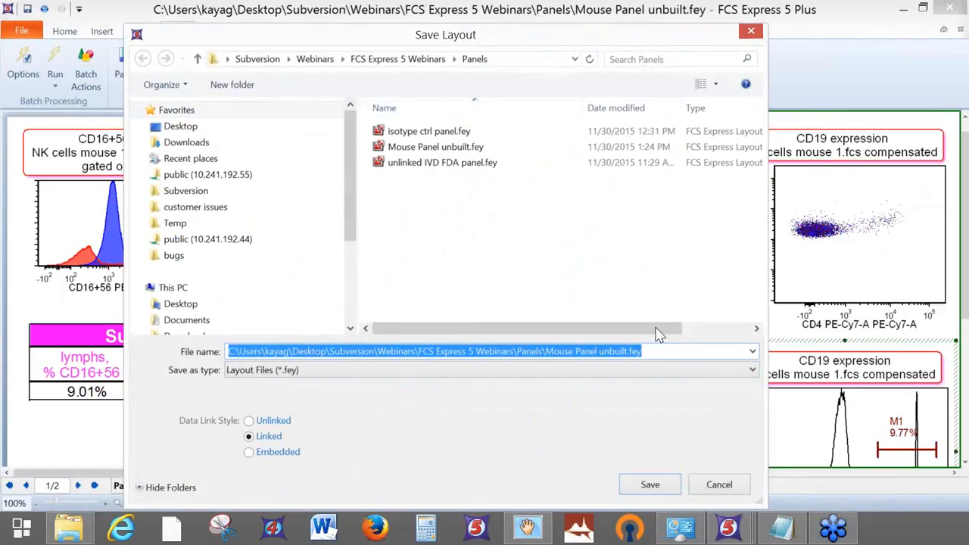
click(631, 352)
drag(628, 353, 600, 354)
text(unlinked)
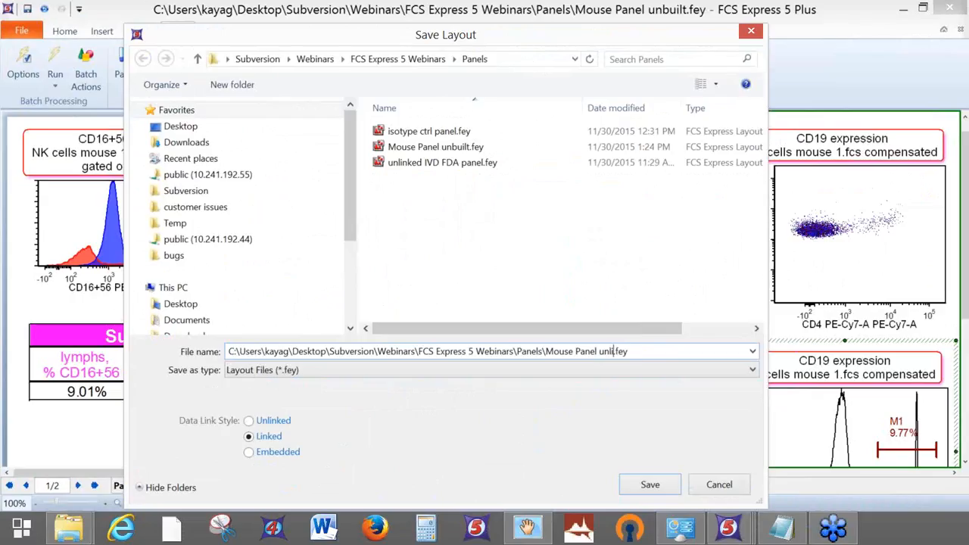
click(291, 424)
click(644, 488)
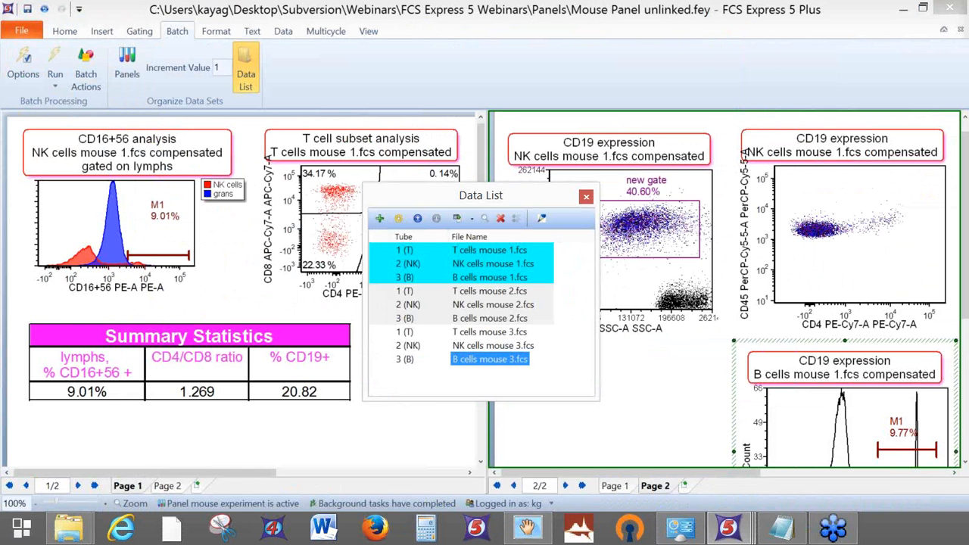
Close the layout and reopen Mouse Panel unlinked.fey from the recent documents.
click(960, 31)
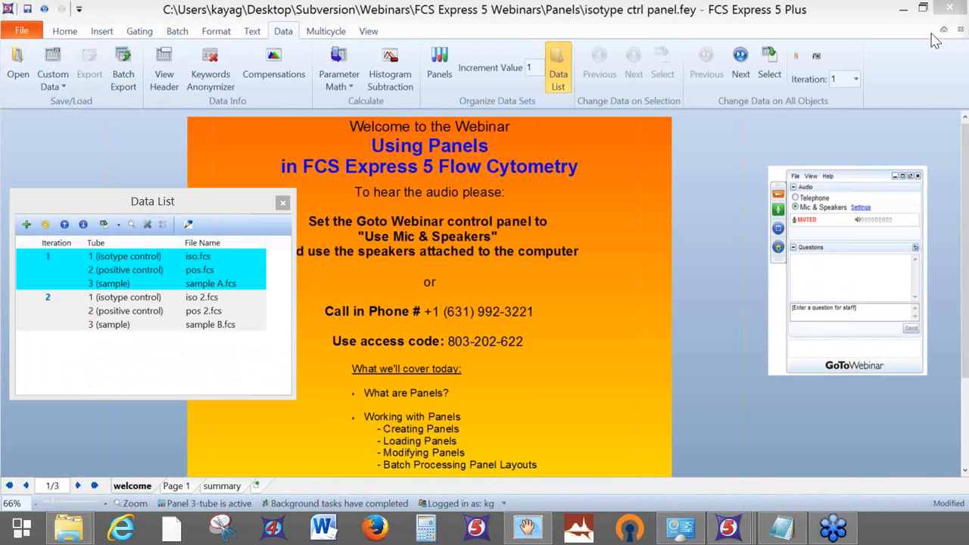
click(21, 32)
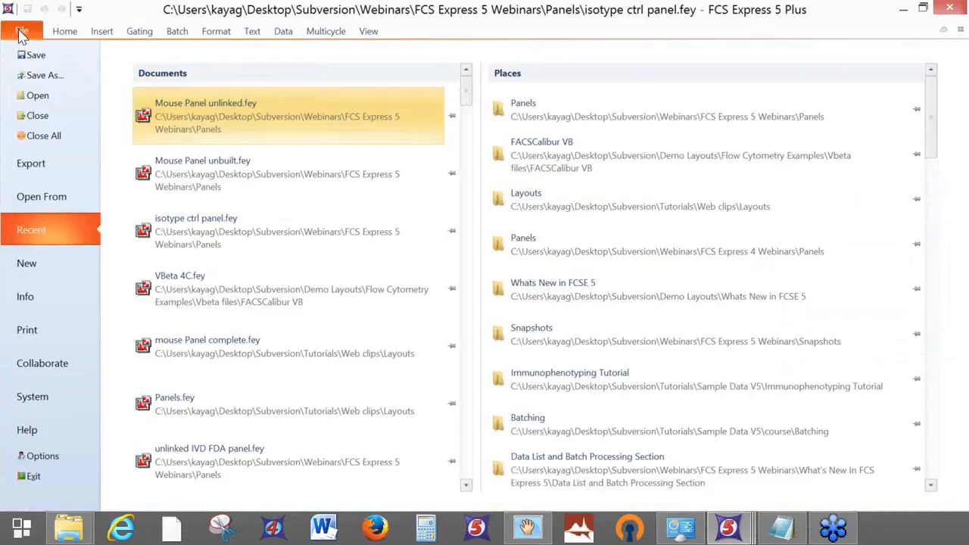
click(212, 106)
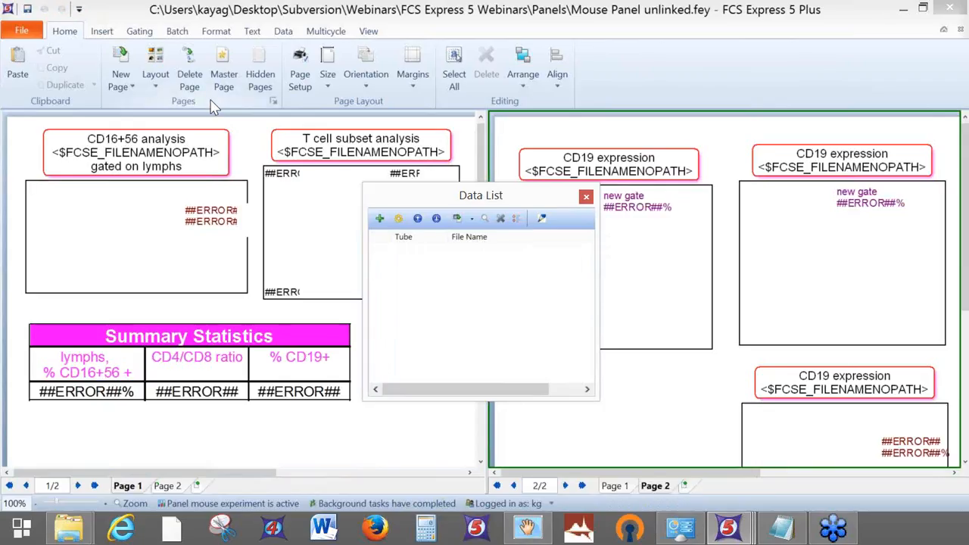
Add all the B, NK and T cells FCS files for mouse 2 and mouse 3 from New folder to the Data List.
click(379, 220)
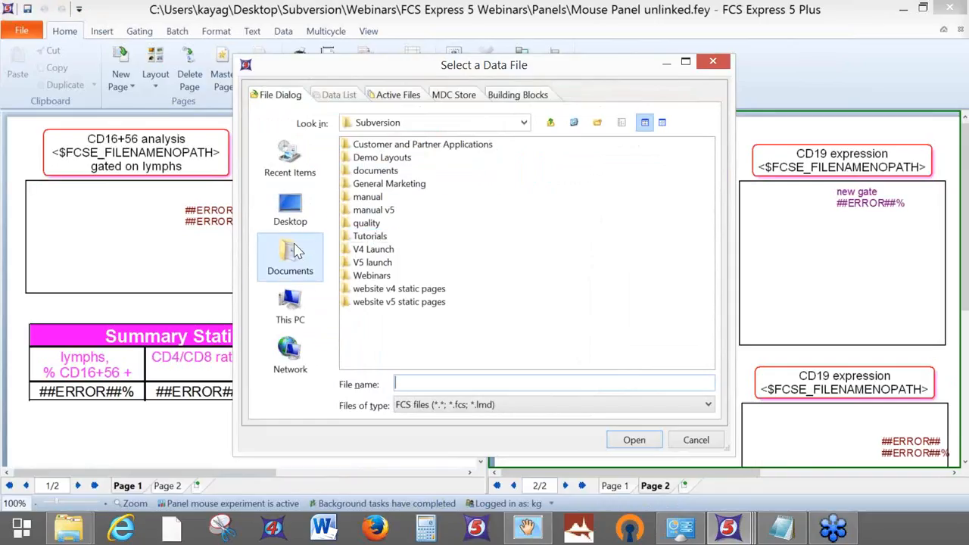
click(293, 218)
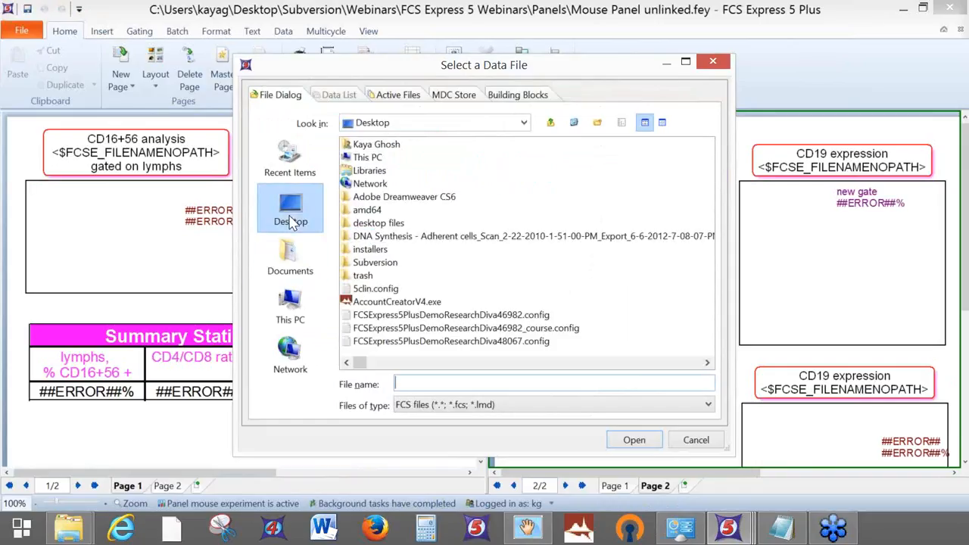
double_click(375, 223)
double_click(366, 249)
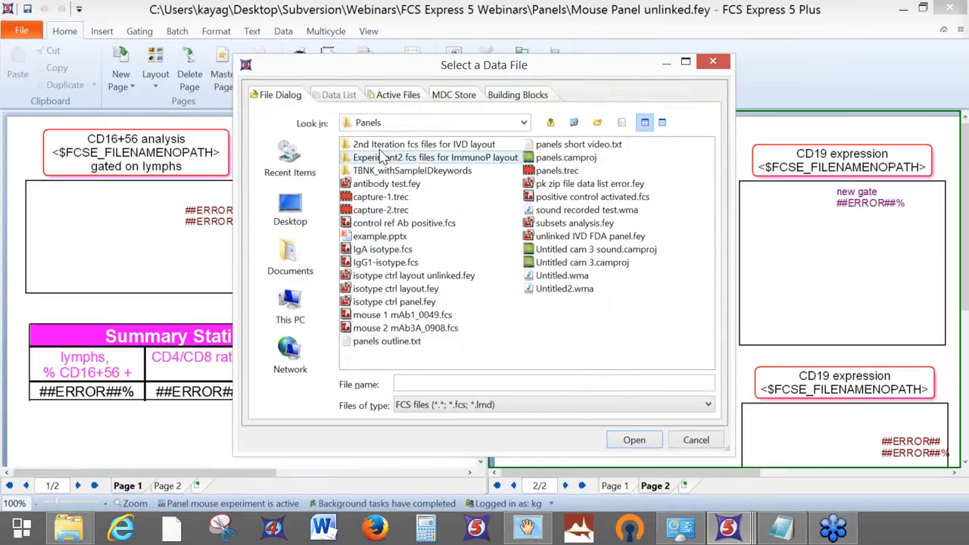
double_click(389, 171)
click(412, 159)
double_click(375, 144)
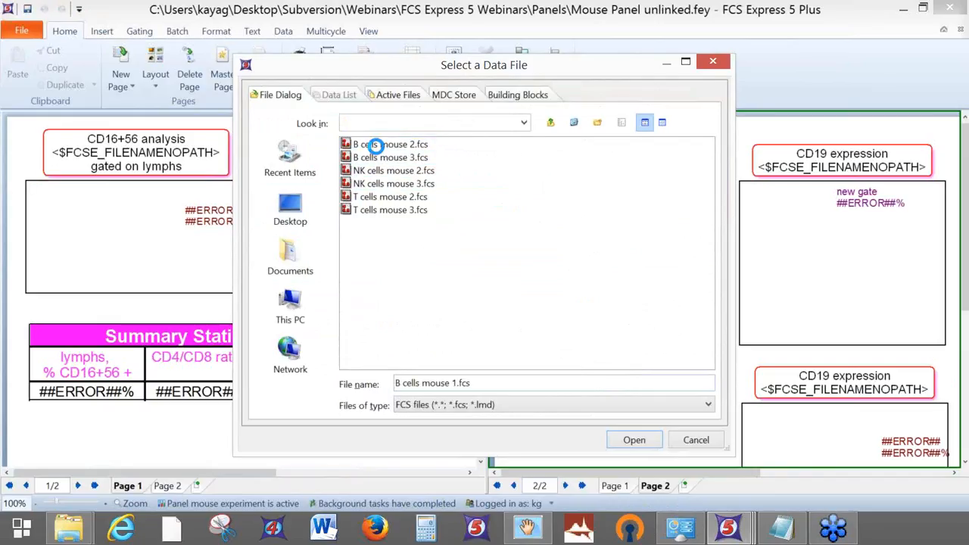
click(498, 140)
key(ctrl+a)
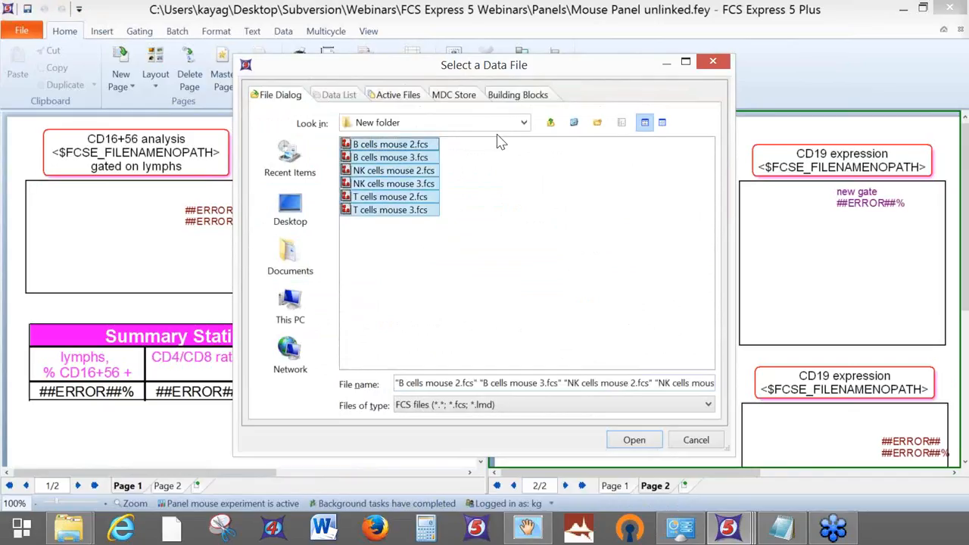
click(634, 440)
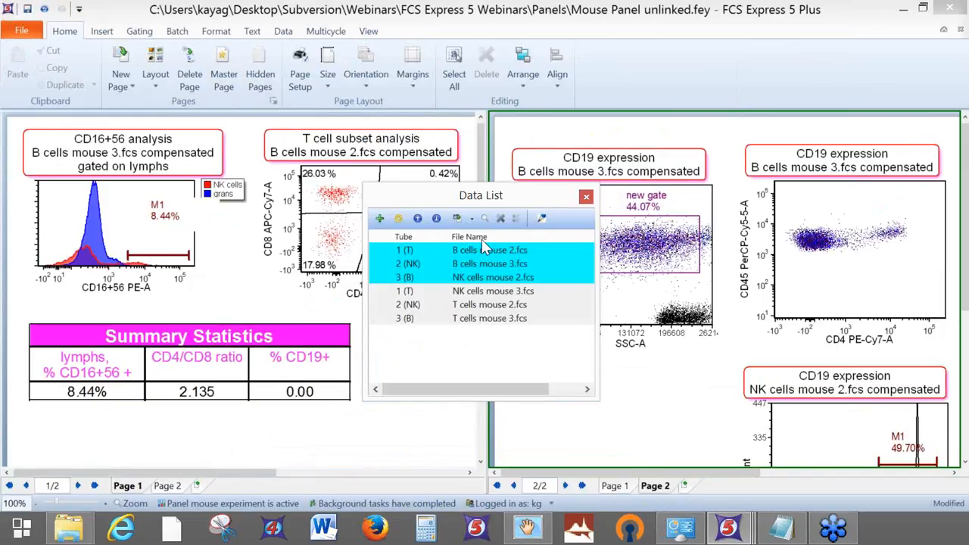
Widen the Data List window and move NK cells mouse 2.fcs to tube 2 (NK) of the first iteration.
drag(470, 278, 451, 269)
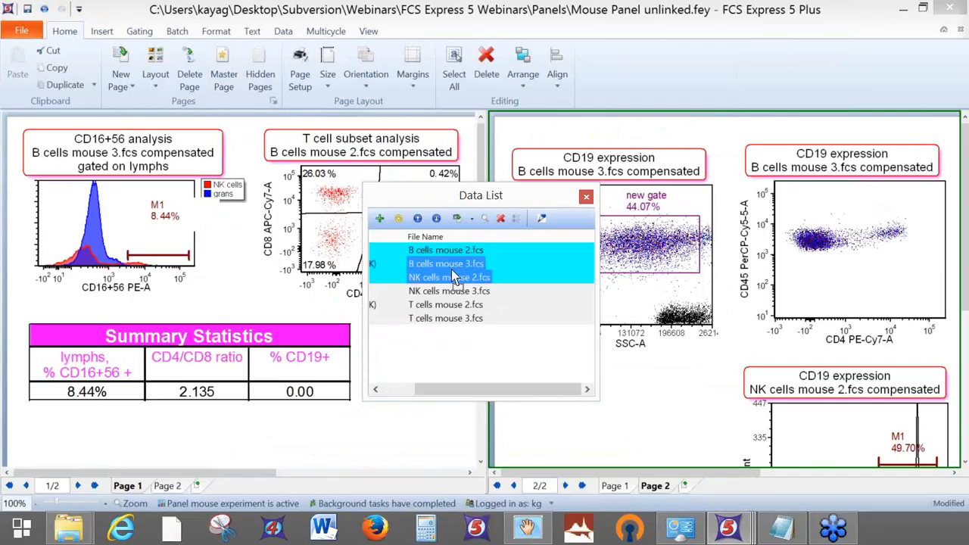
drag(598, 260, 740, 265)
drag(483, 281, 447, 262)
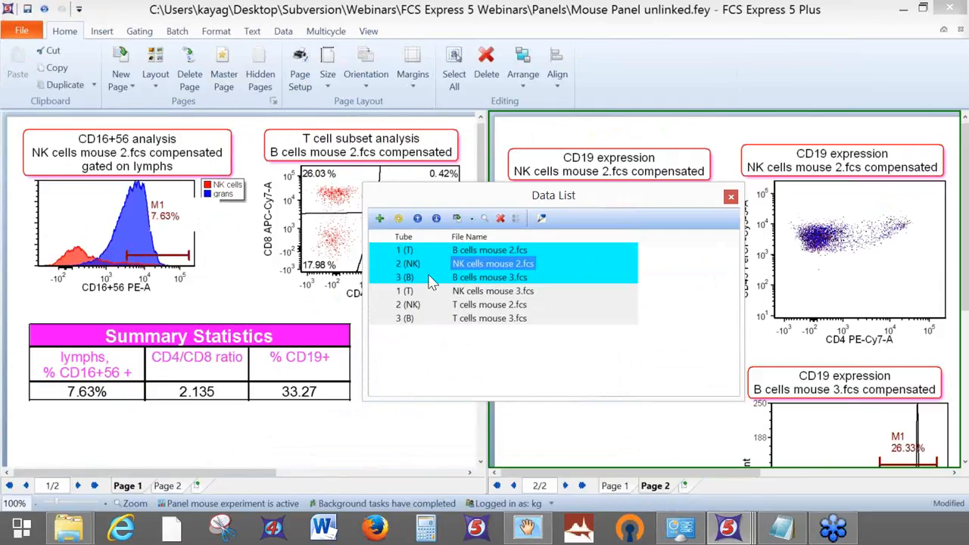
Reorder the first iteration so T, NK and B cells mouse 2.fcs occupy tubes 1 (T), 2 (NK) and 3 (B) respectively.
click(457, 254)
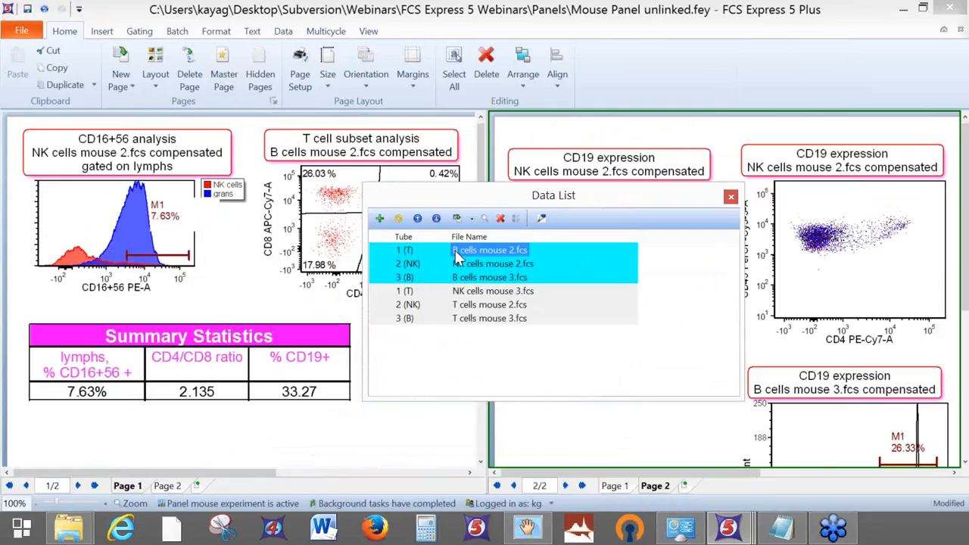
click(417, 218)
click(417, 218)
click(418, 218)
click(417, 218)
click(417, 218)
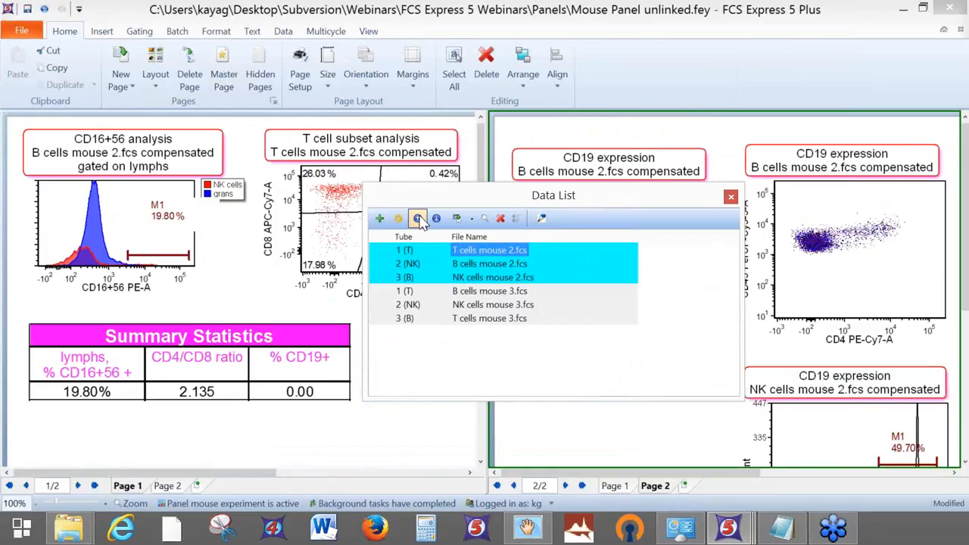
click(471, 278)
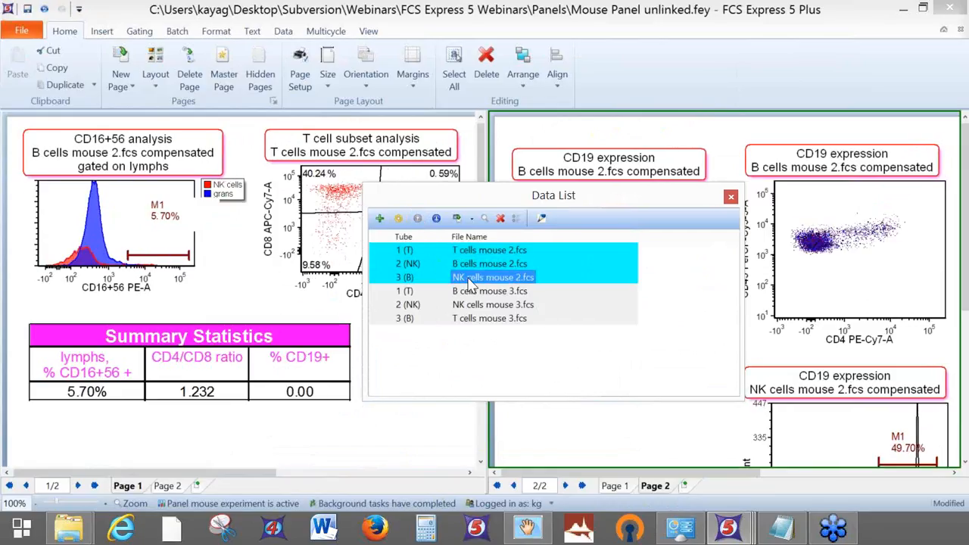
click(418, 219)
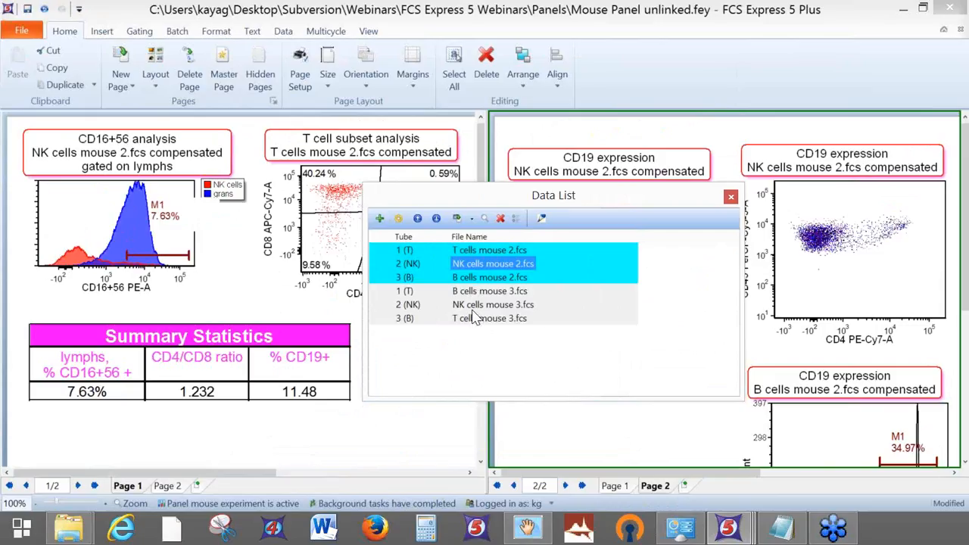
Reorder the second iteration to T, NK and B cells mouse 3.fcs in tubes 1 to 3, then show the data commands.
click(477, 318)
click(417, 218)
click(417, 219)
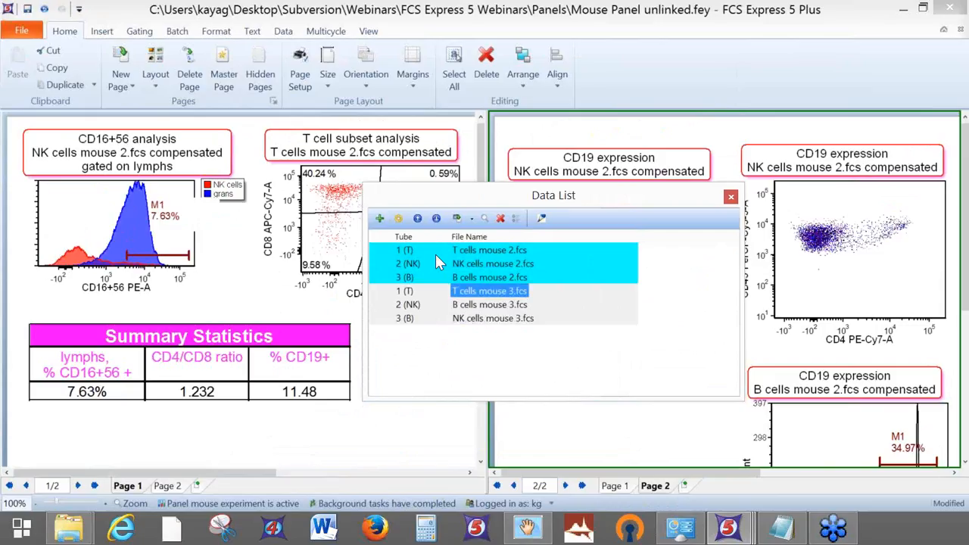
click(464, 319)
click(417, 219)
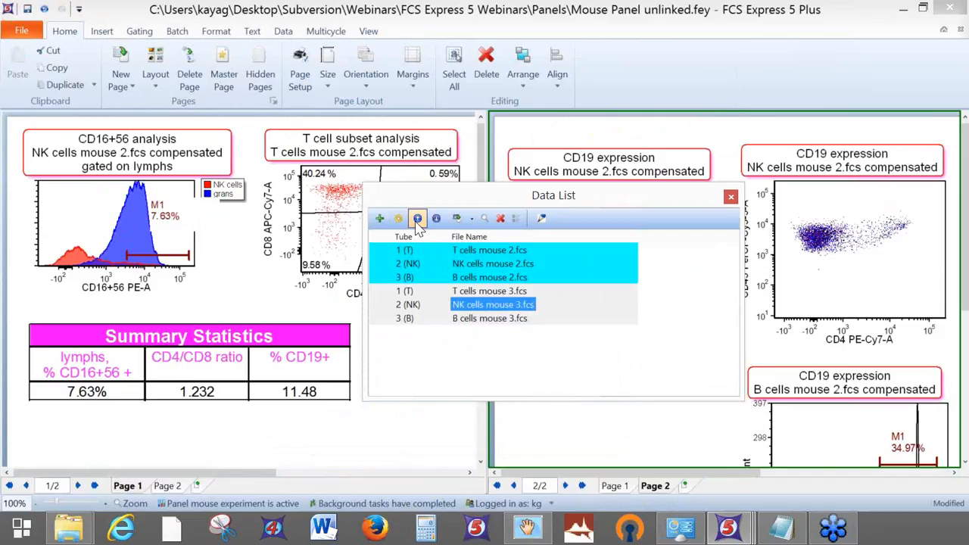
click(284, 32)
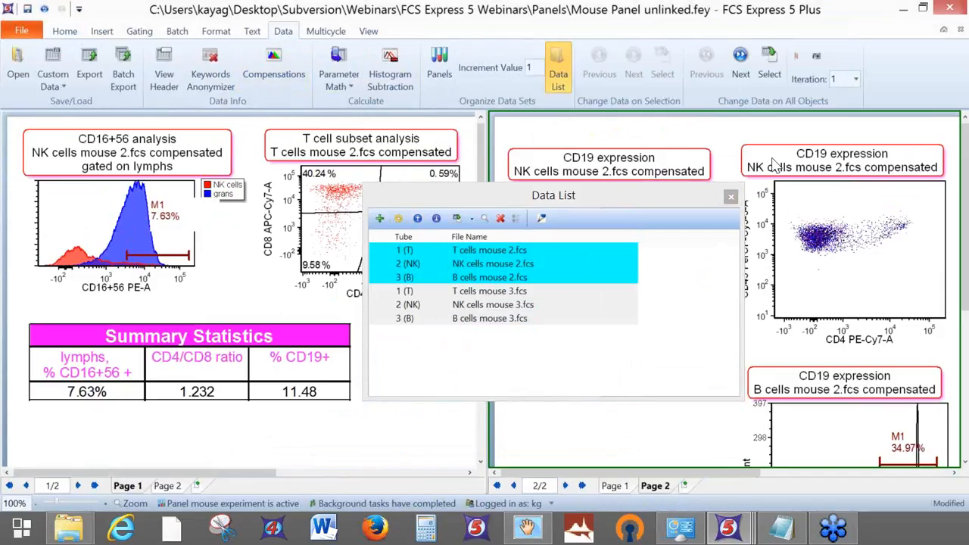
Switch all objects back and forth between iterations 1 and 2, finishing on the mouse 2 data.
click(742, 70)
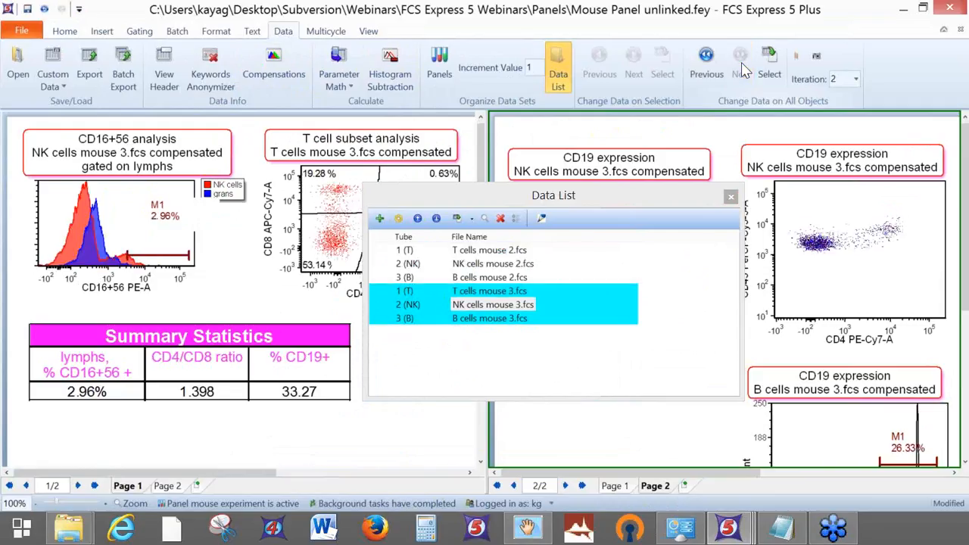
click(704, 73)
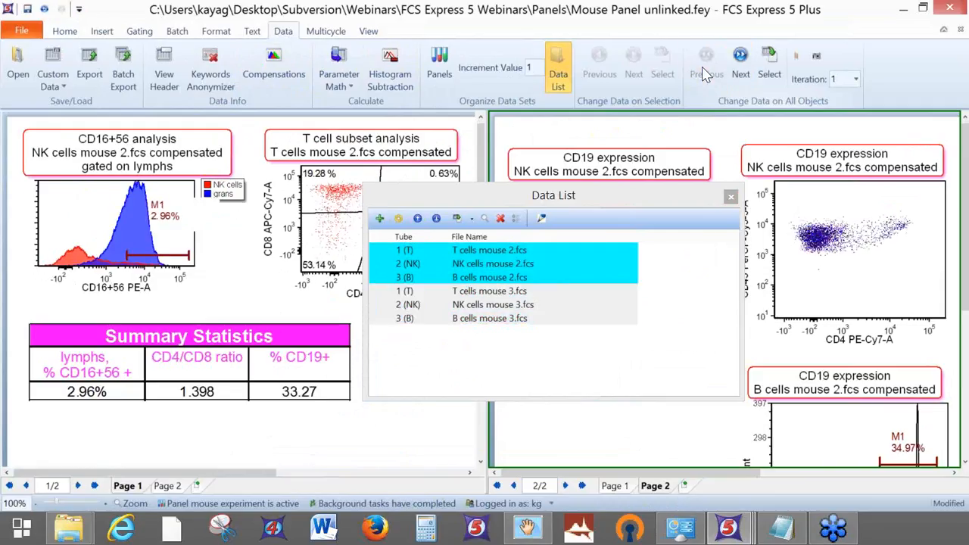
click(731, 72)
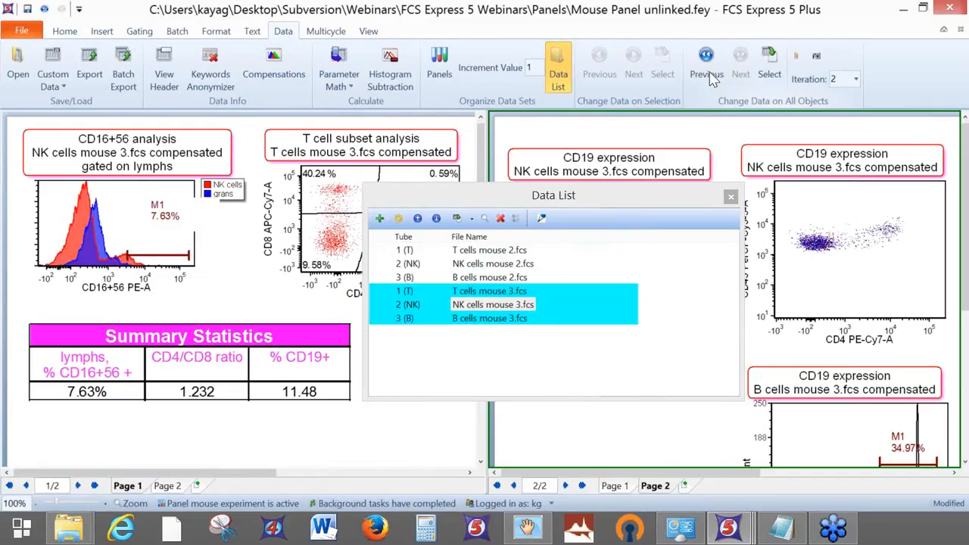
click(706, 74)
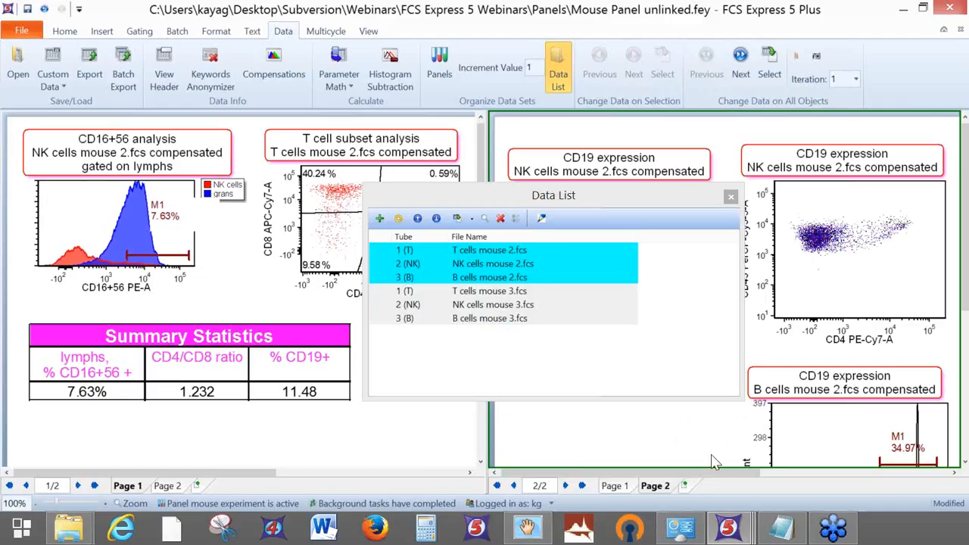
Switch to the isotype ctrl panel.fey layout and display its summary page.
mouse_move(732, 532)
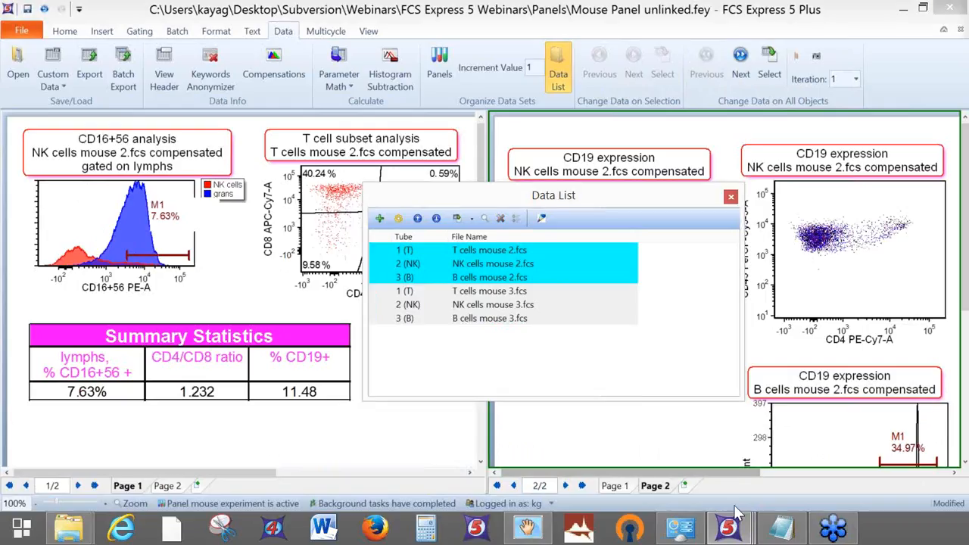
click(426, 464)
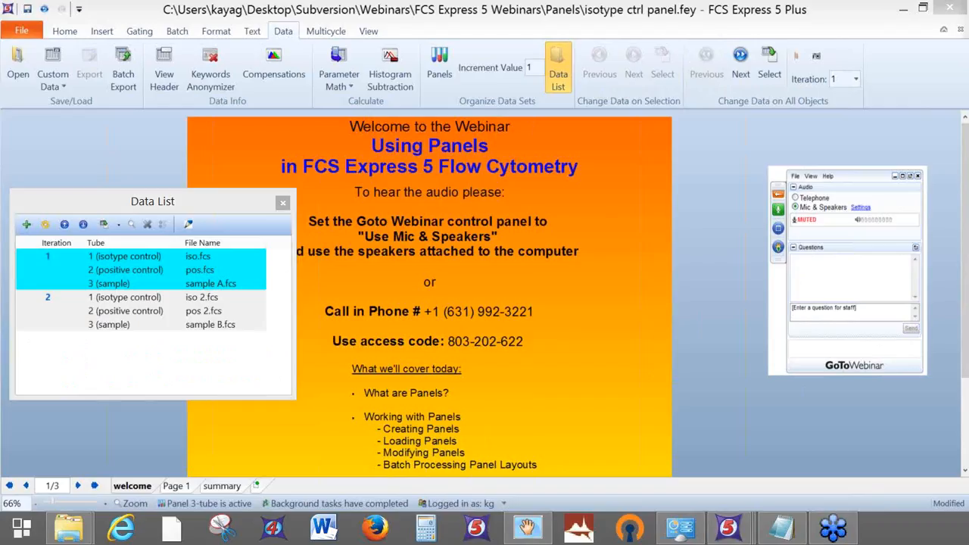
click(221, 484)
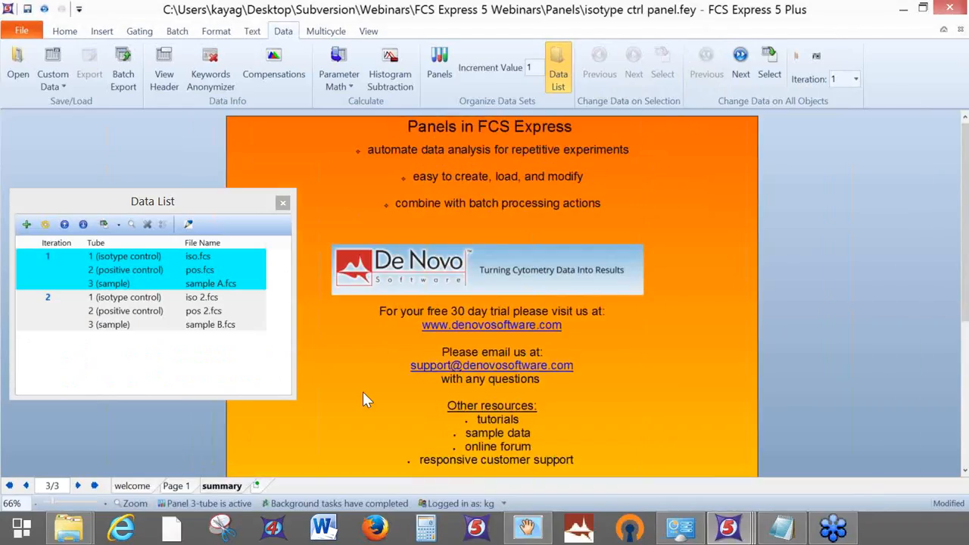